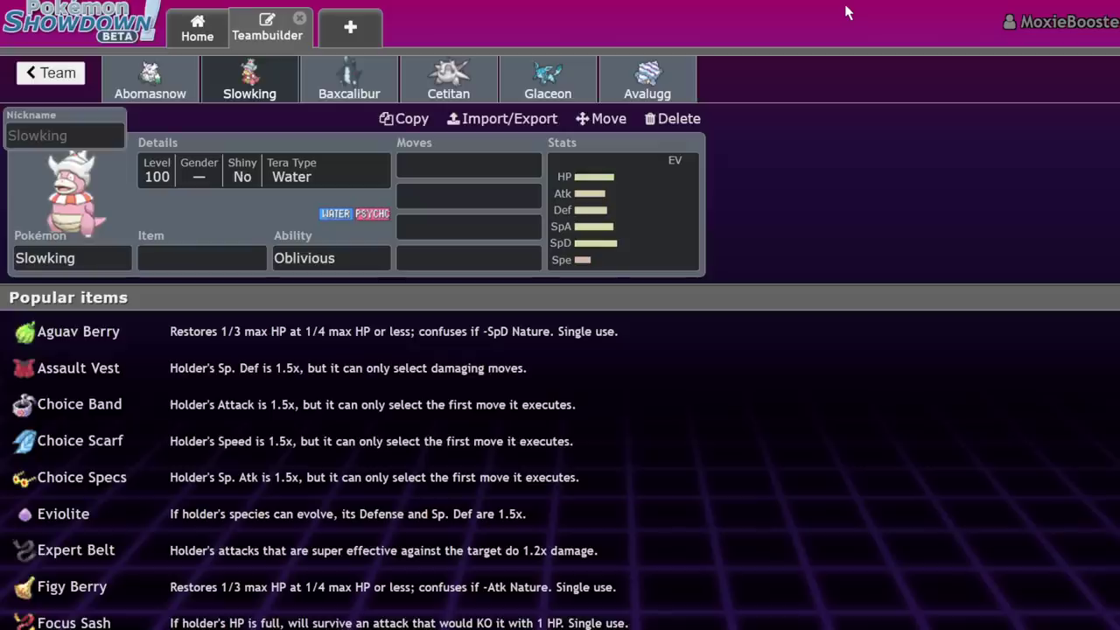
- Leave the current team, create a new team and set its format to [Gen 8] Ubers
click(114, 98)
click(44, 77)
click(50, 77)
click(298, 276)
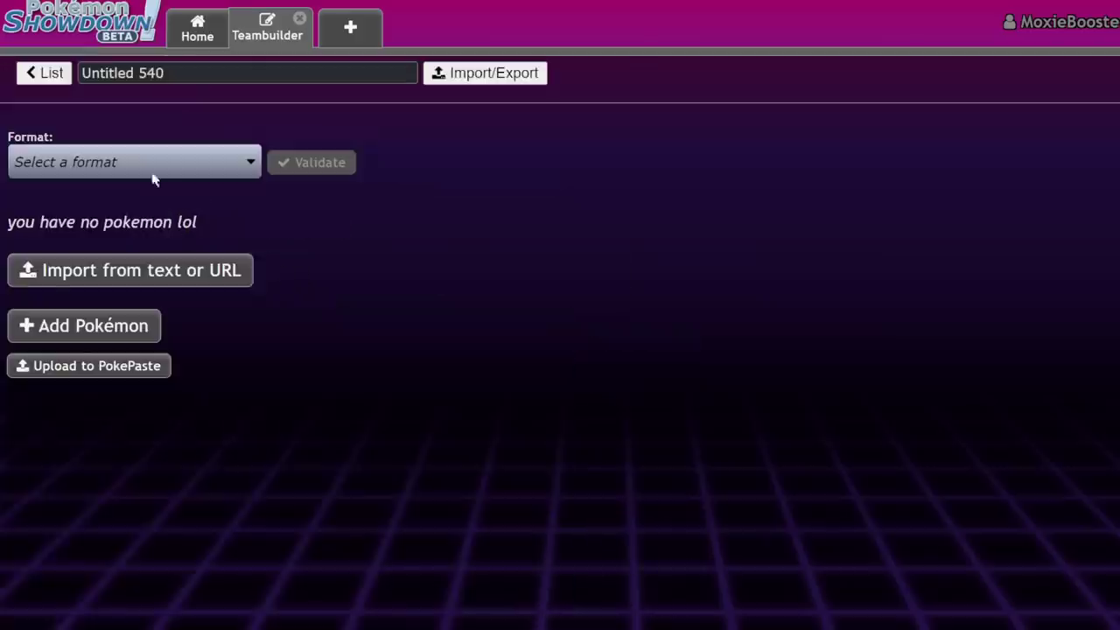
click(147, 166)
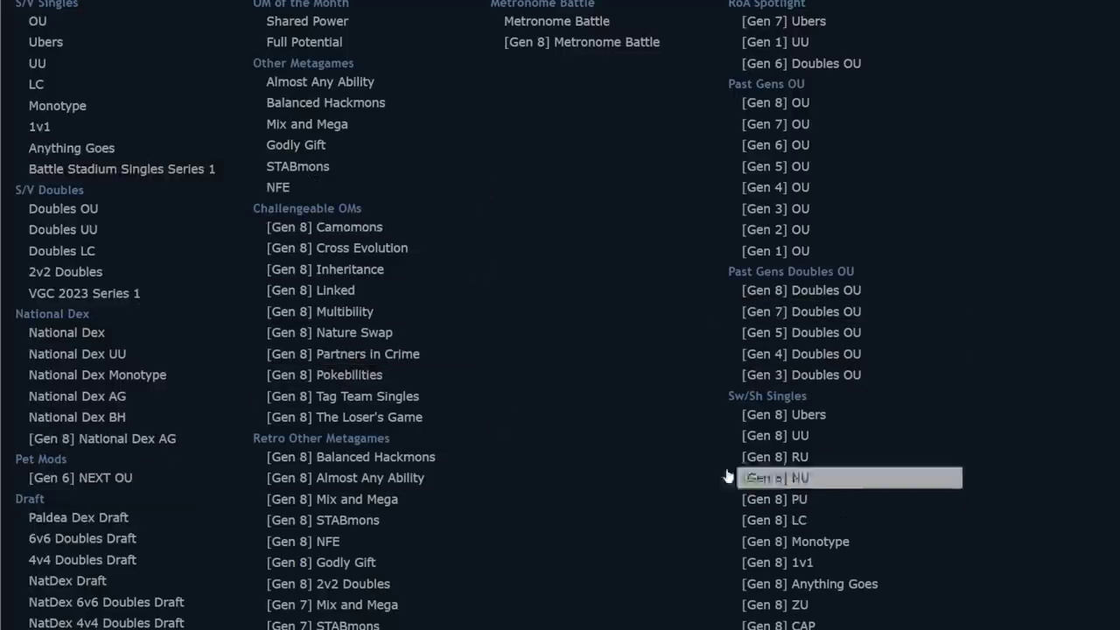
scroll(408, 491, down, 1)
scroll(408, 491, down, 1)
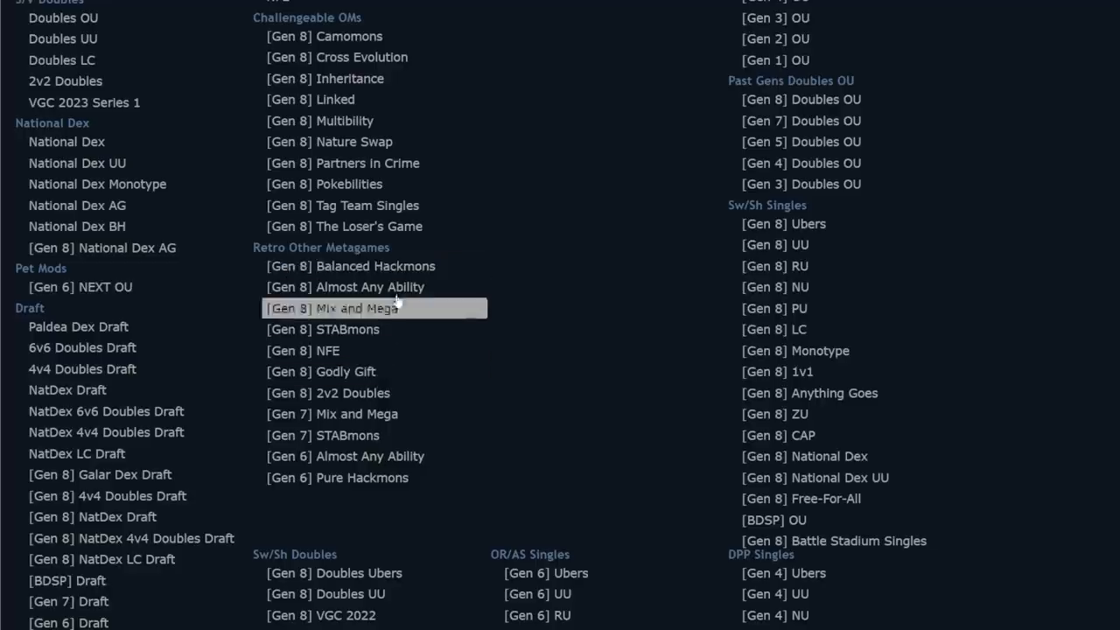
click(792, 226)
- Add Ninetales-Alola as the first team member, filtering the Pokémon by the Snow Warning ability
click(70, 324)
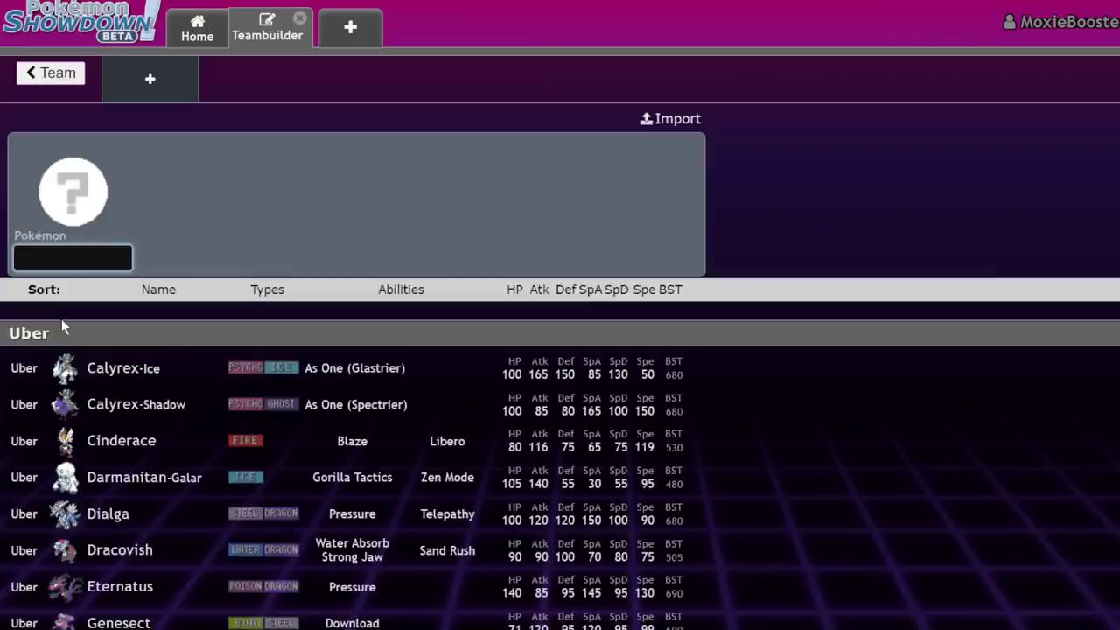
text(snow)
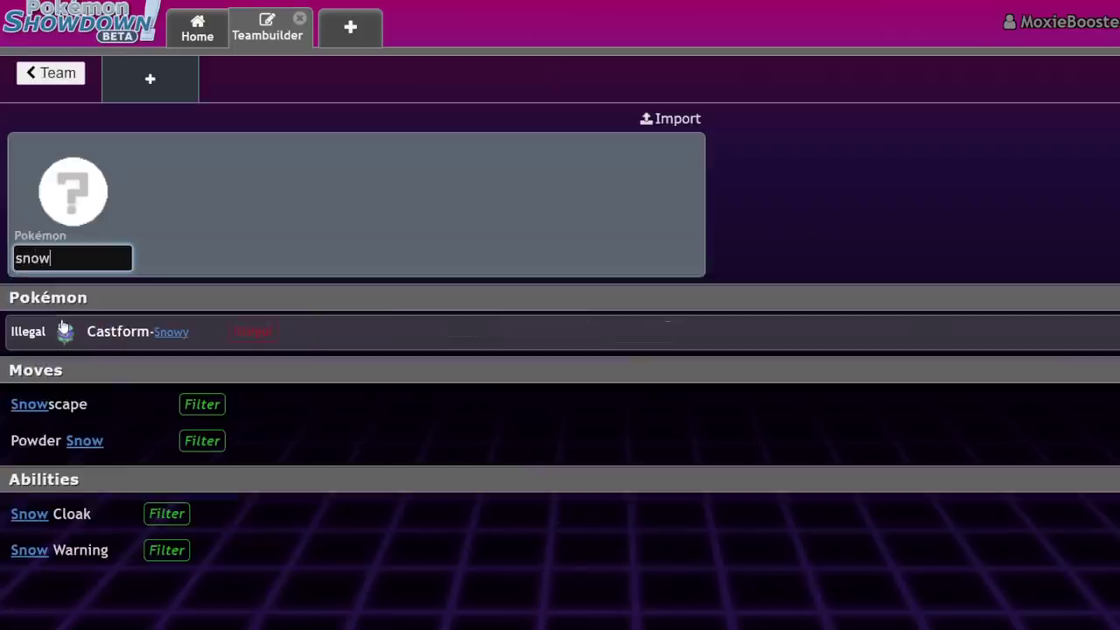
click(103, 553)
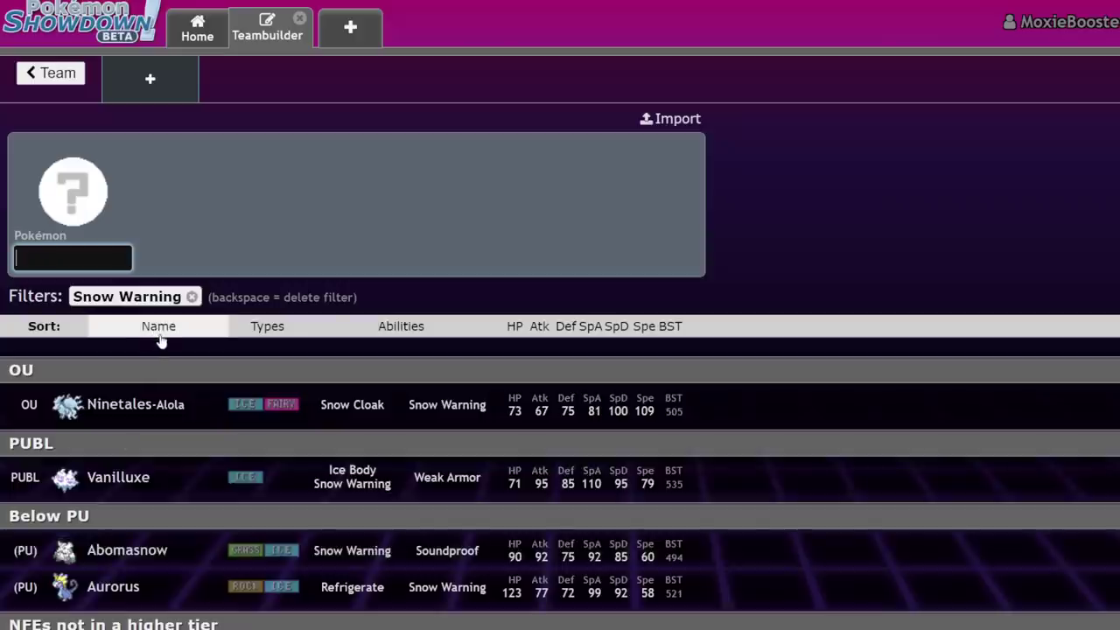
click(181, 405)
- Add Abomasnow and Vanilluxe to the team as the second and third members
click(268, 90)
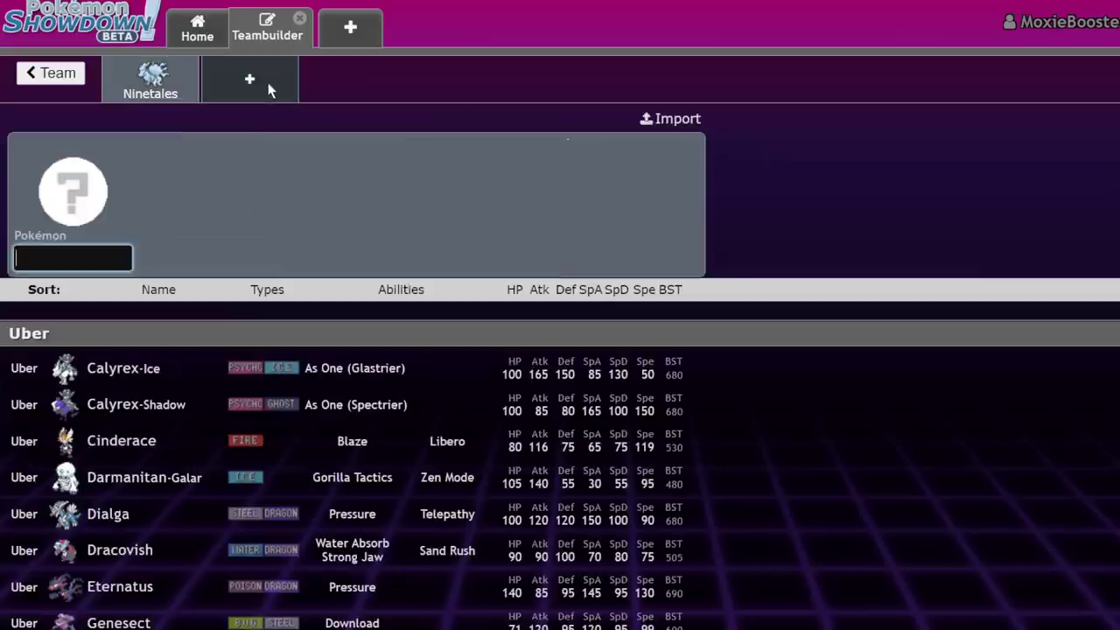
text(abo)
key(Return)
click(350, 82)
text(van)
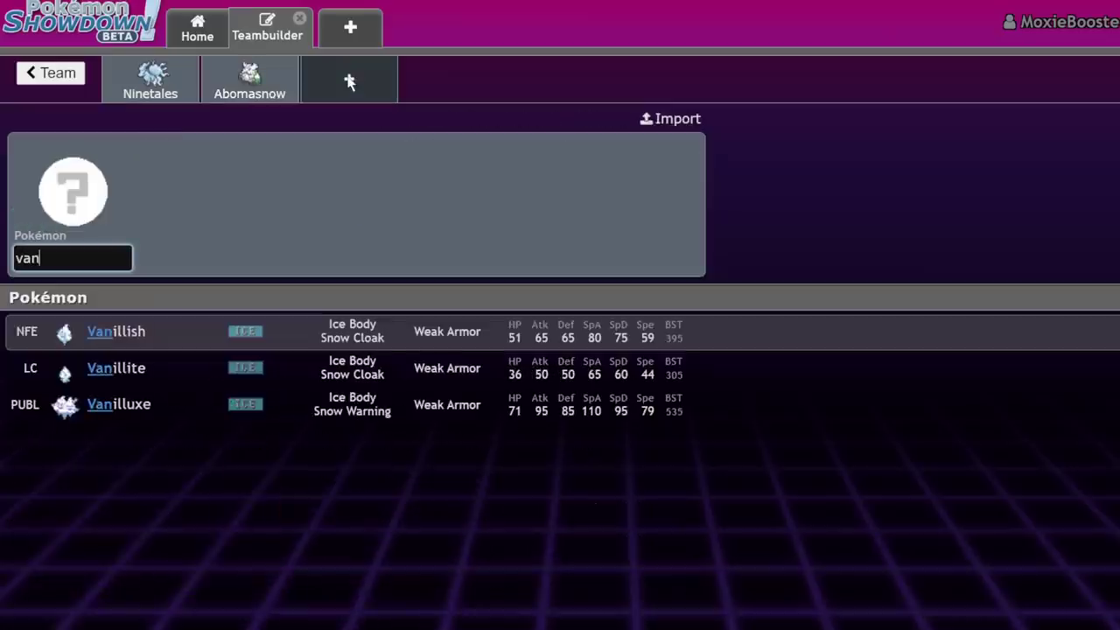
click(275, 415)
- Filter the Pokémon by the Snow Warning ability and add Aurorus as the fourth member
click(448, 80)
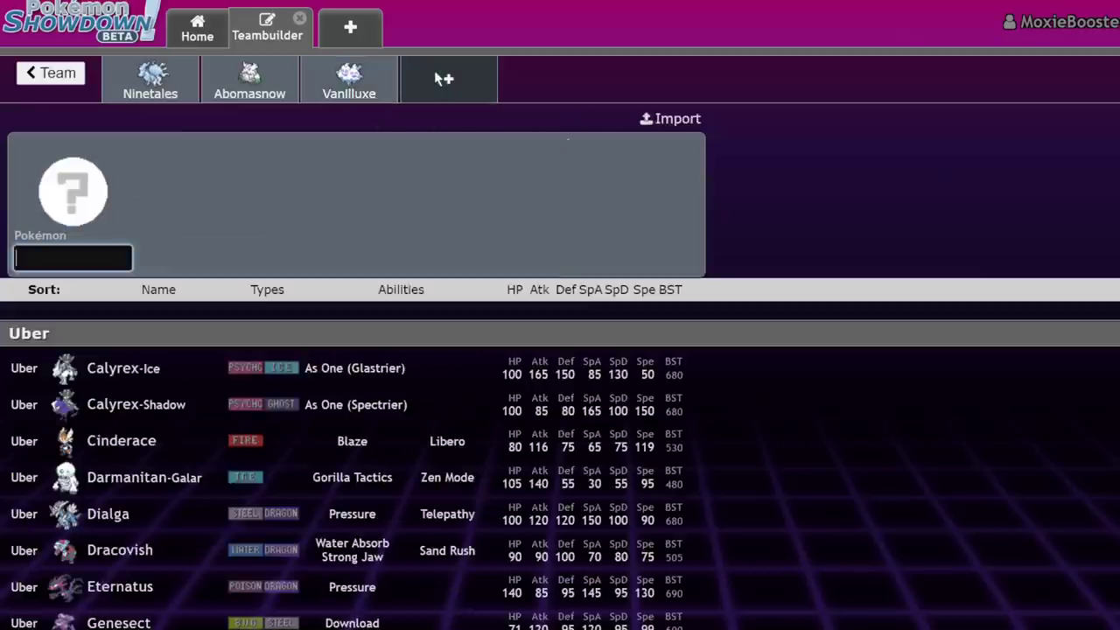
text(snow)
scroll(192, 525, down, 3)
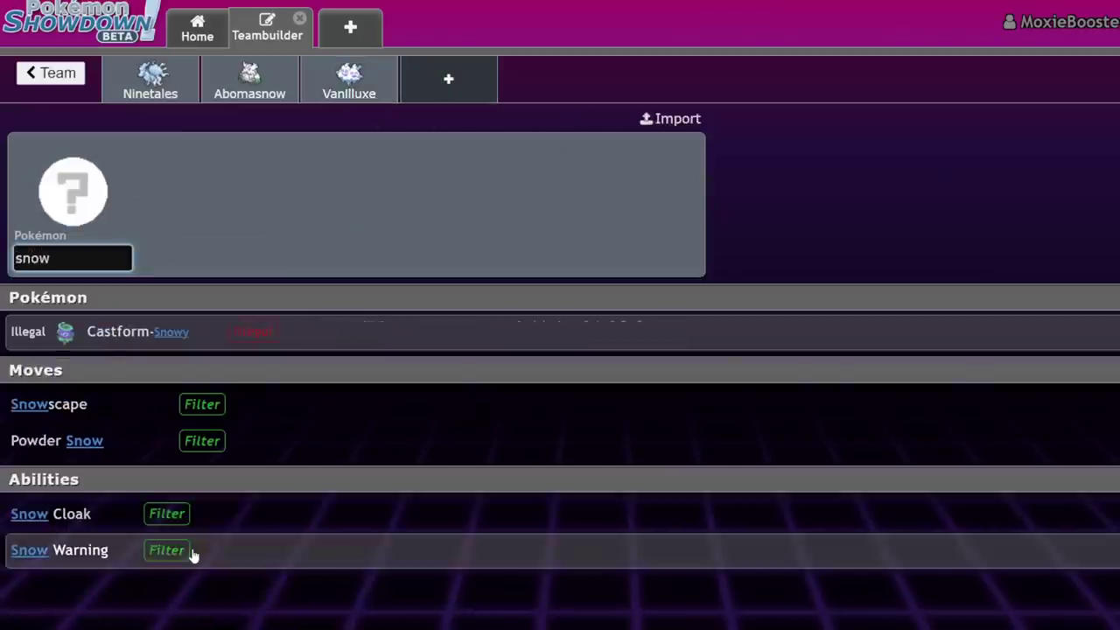
click(193, 552)
scroll(484, 388, down, 2)
click(202, 469)
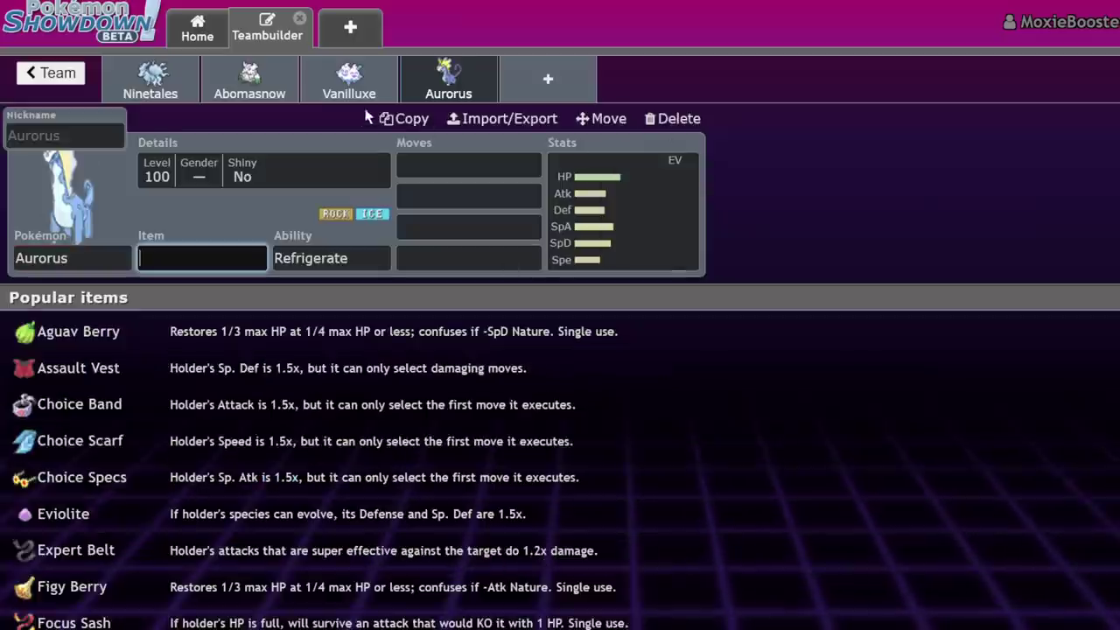
- Set Ninetales-Alola's ability to Snow Warning and review that ability's description
click(150, 79)
click(352, 256)
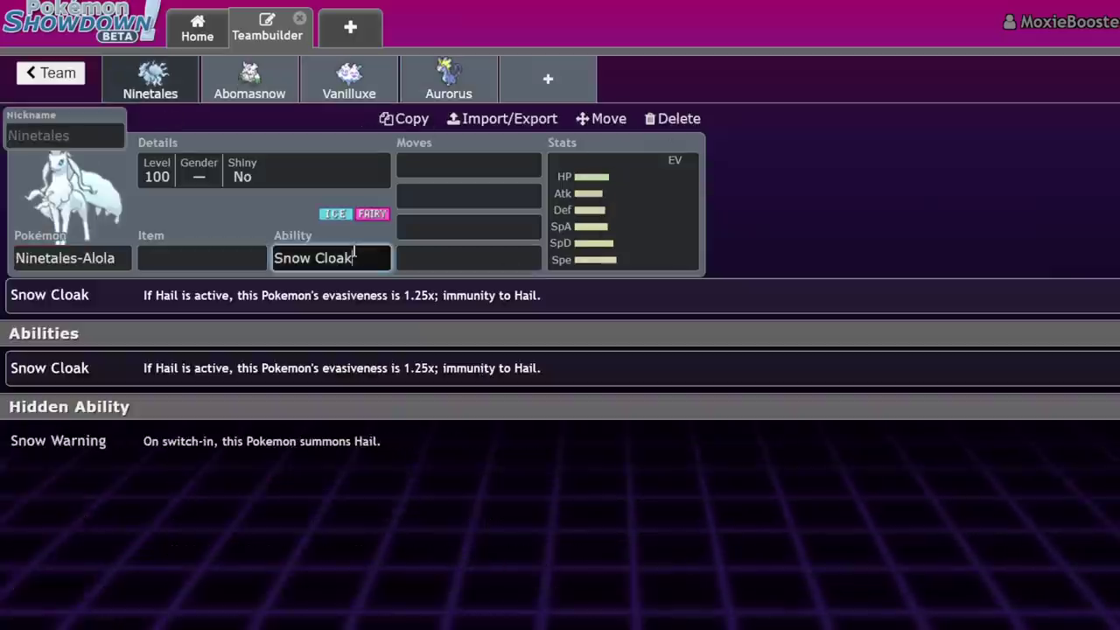
click(99, 446)
click(249, 78)
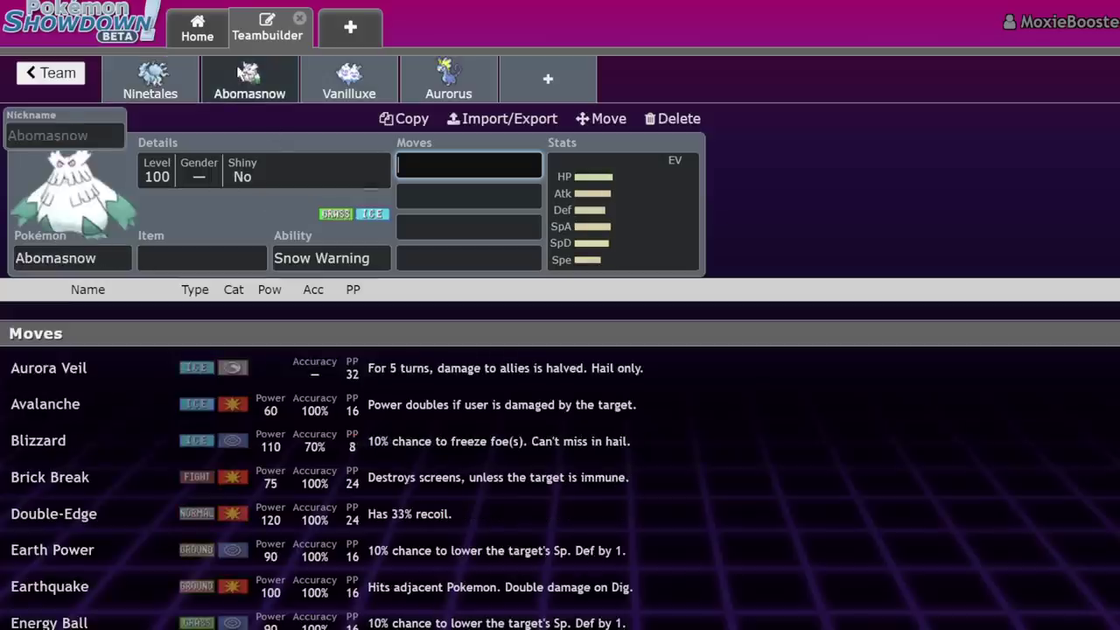
click(170, 80)
click(335, 254)
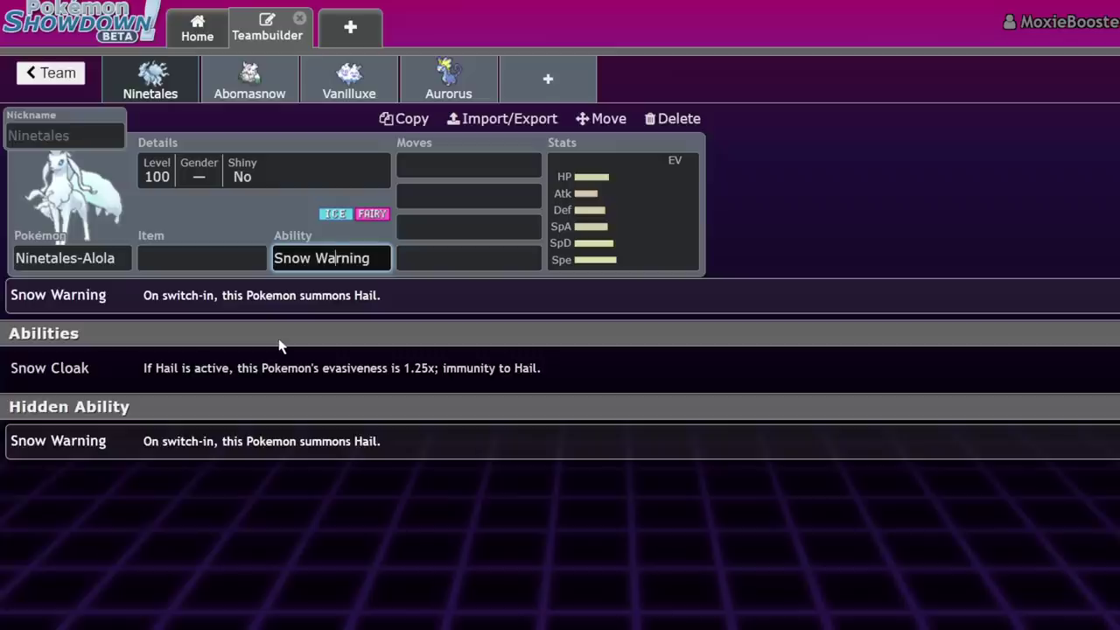
- Examine which Pokémon have the Overcoat ability by filtering for it in a new team slot, and clear the filter
click(566, 85)
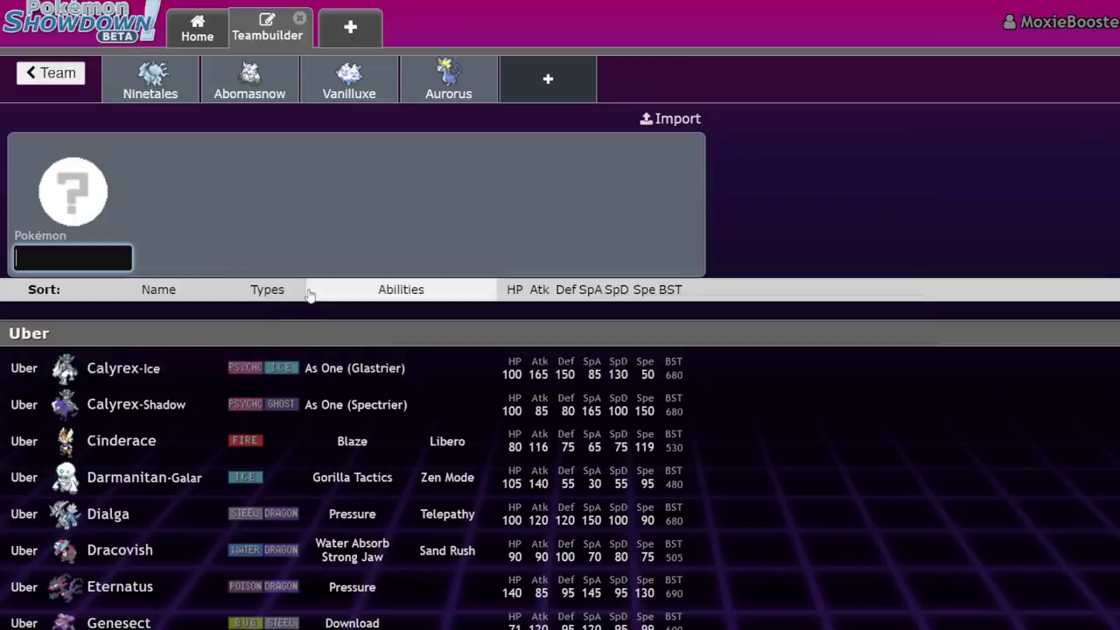
text(over)
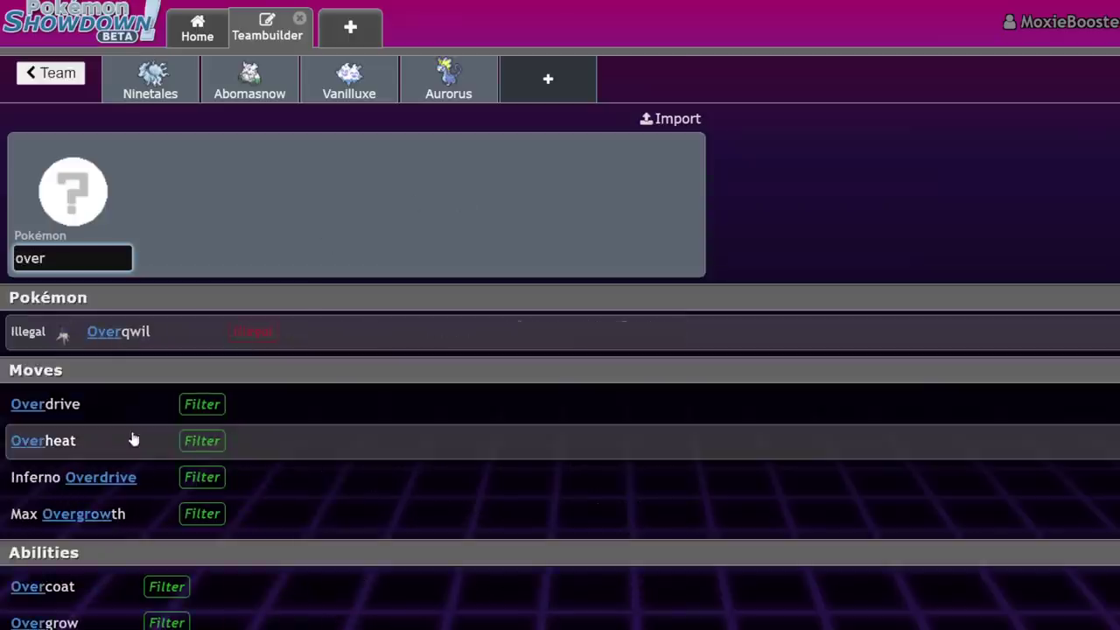
click(153, 584)
scroll(287, 467, down, 1)
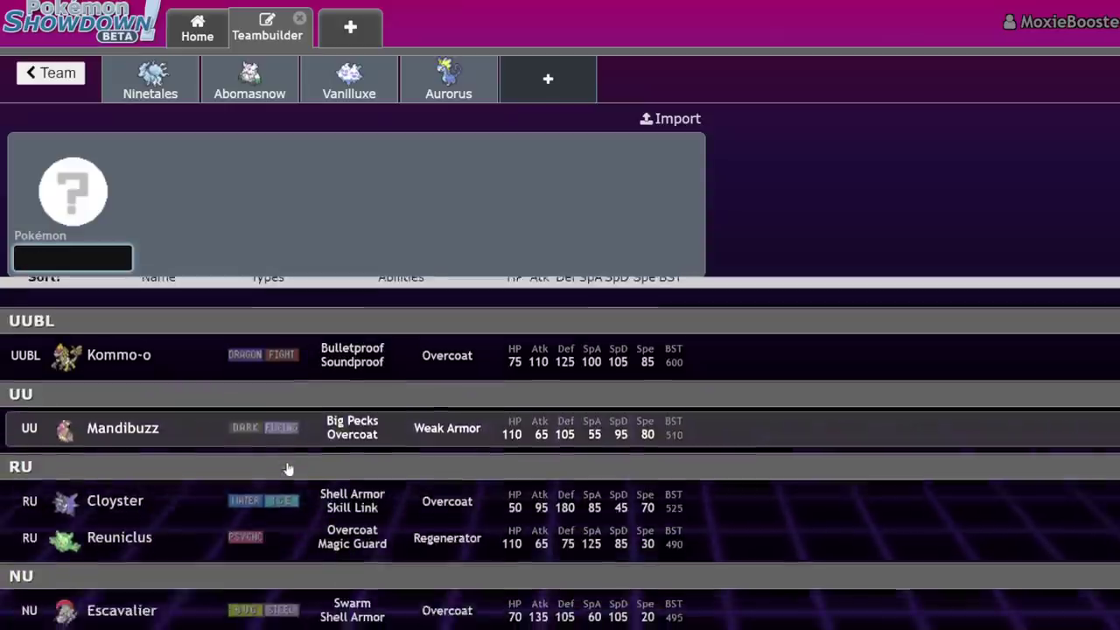
scroll(329, 400, down, 5)
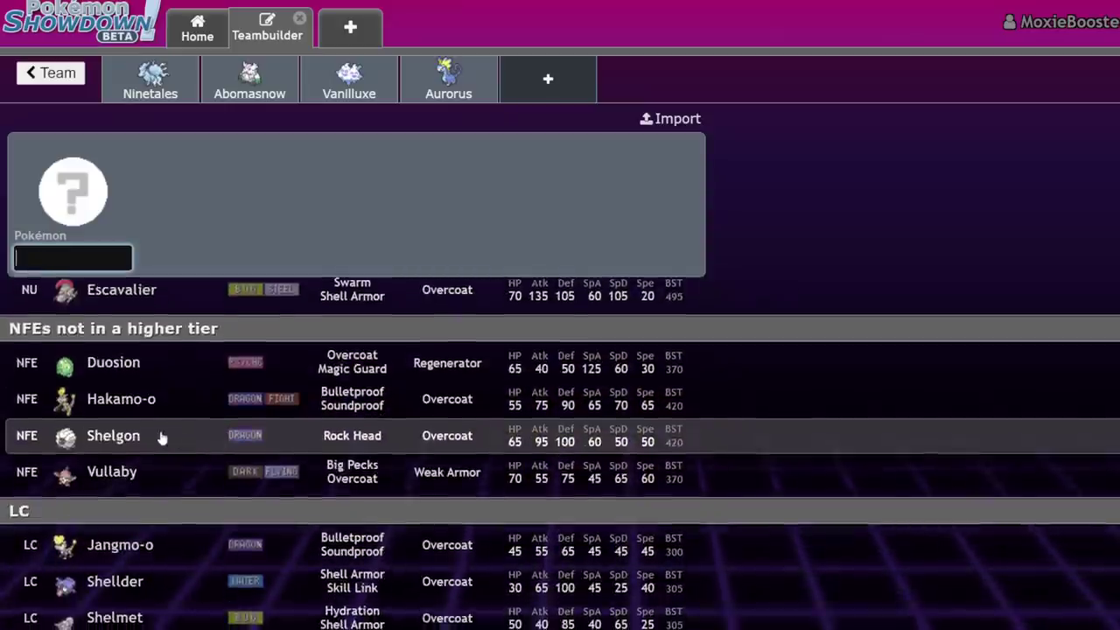
scroll(157, 428, up, 3)
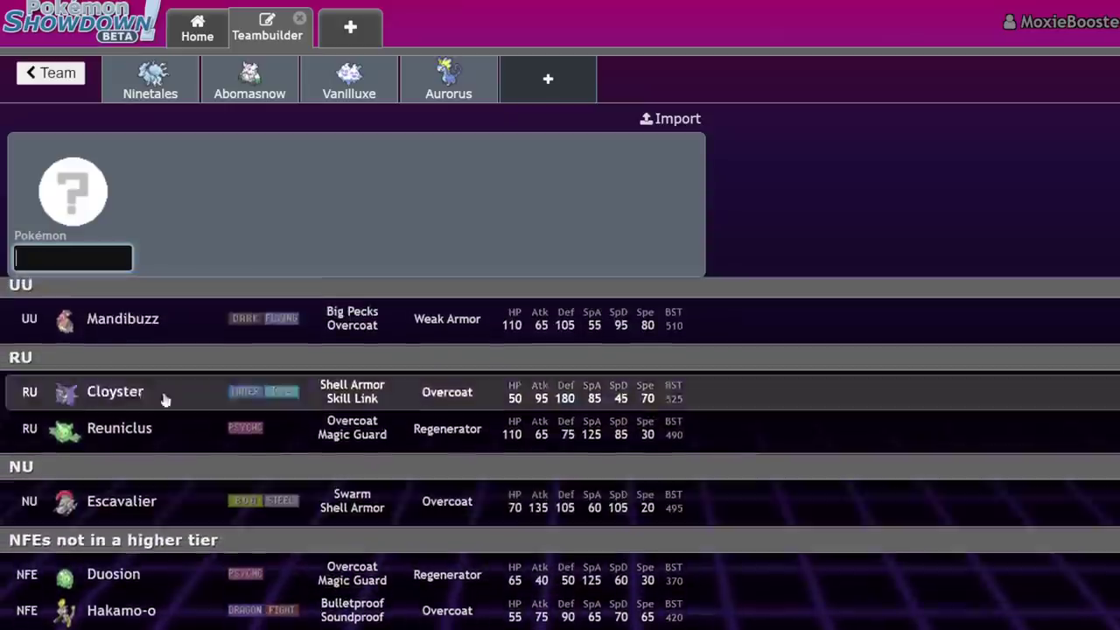
scroll(196, 421, up, 3)
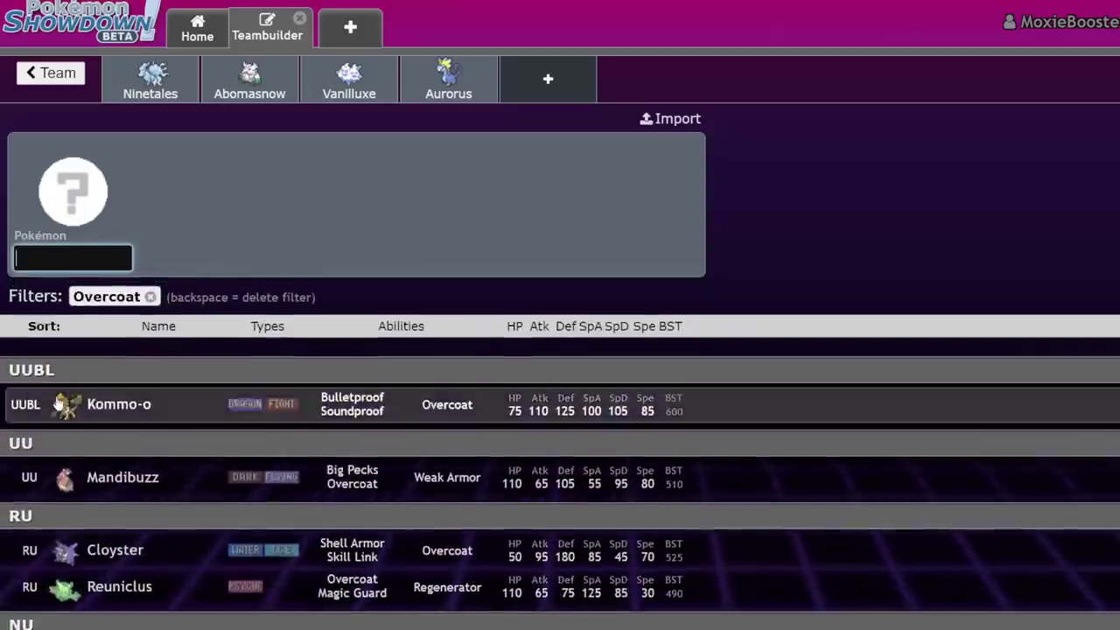
click(150, 297)
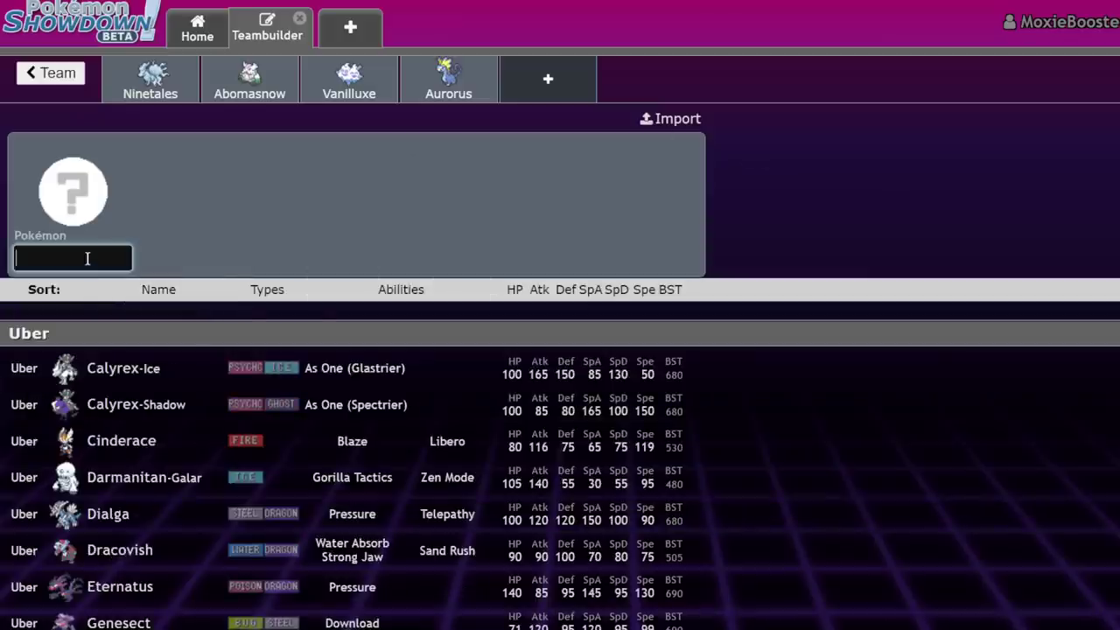
- Examine which Pokémon have the Slush Rush ability by filtering for it, and clear the filter
text(slush)
click(160, 351)
click(161, 333)
scroll(140, 414, down, 1)
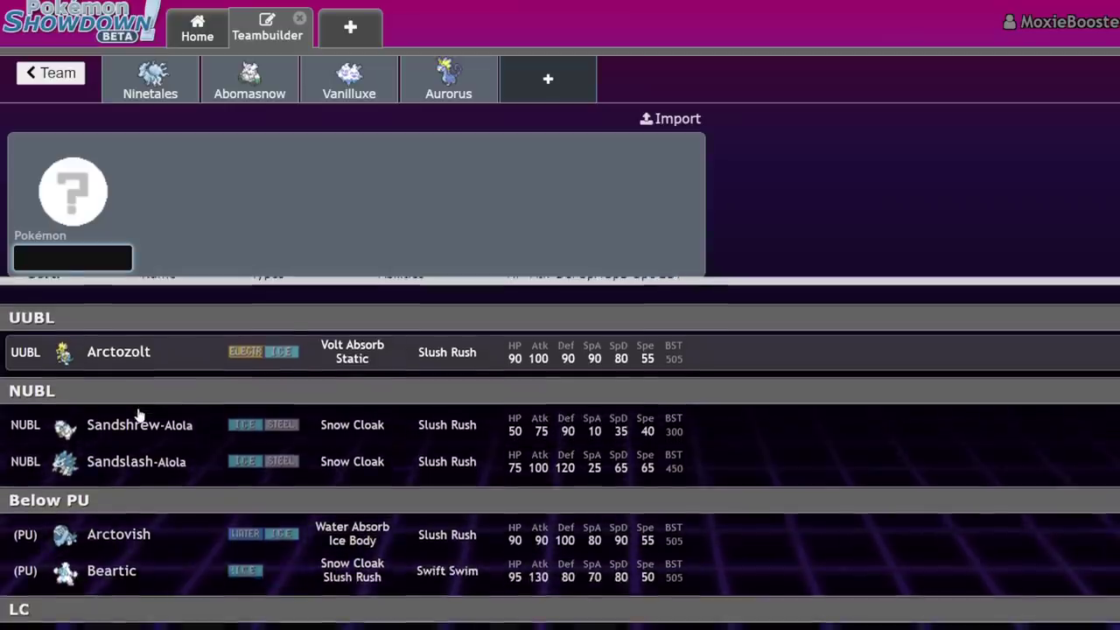
scroll(137, 414, down, 1)
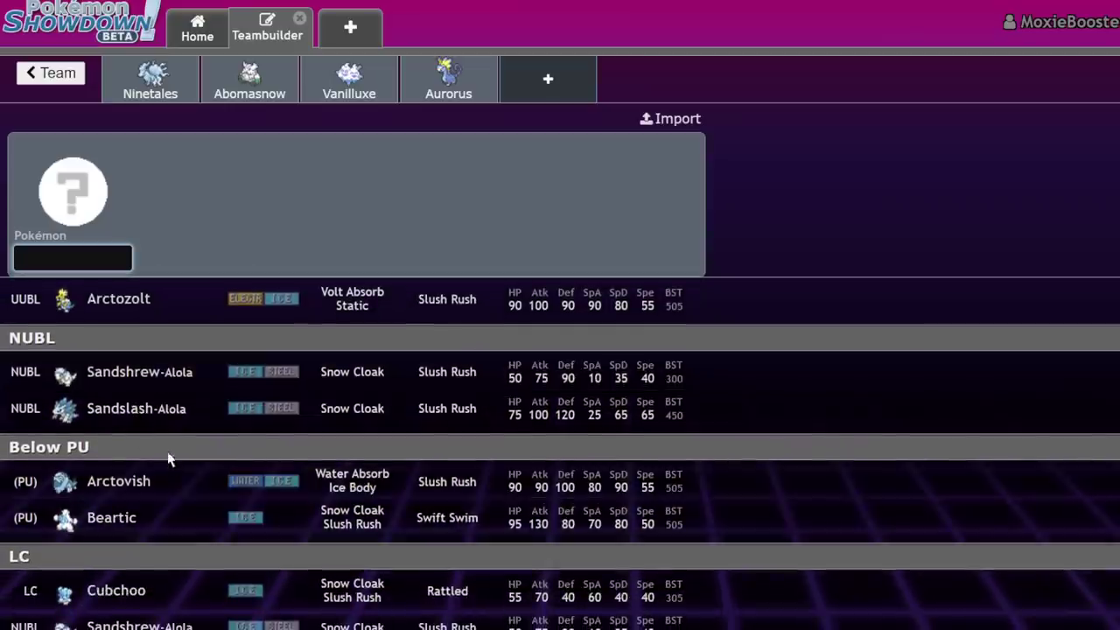
scroll(112, 402, down, 2)
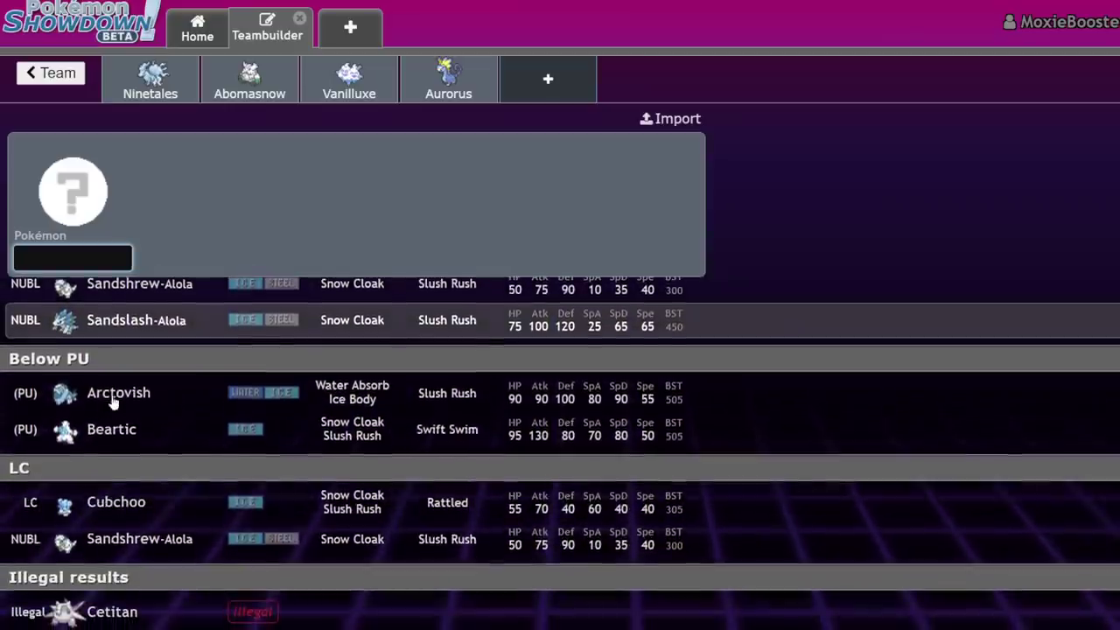
scroll(272, 441, up, 3)
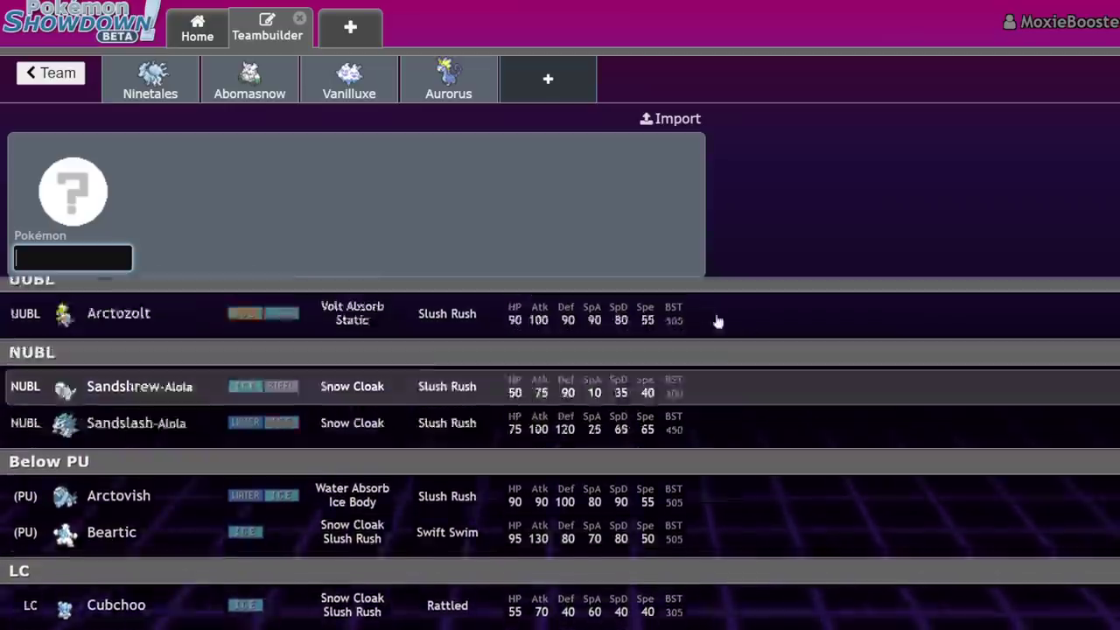
click(234, 292)
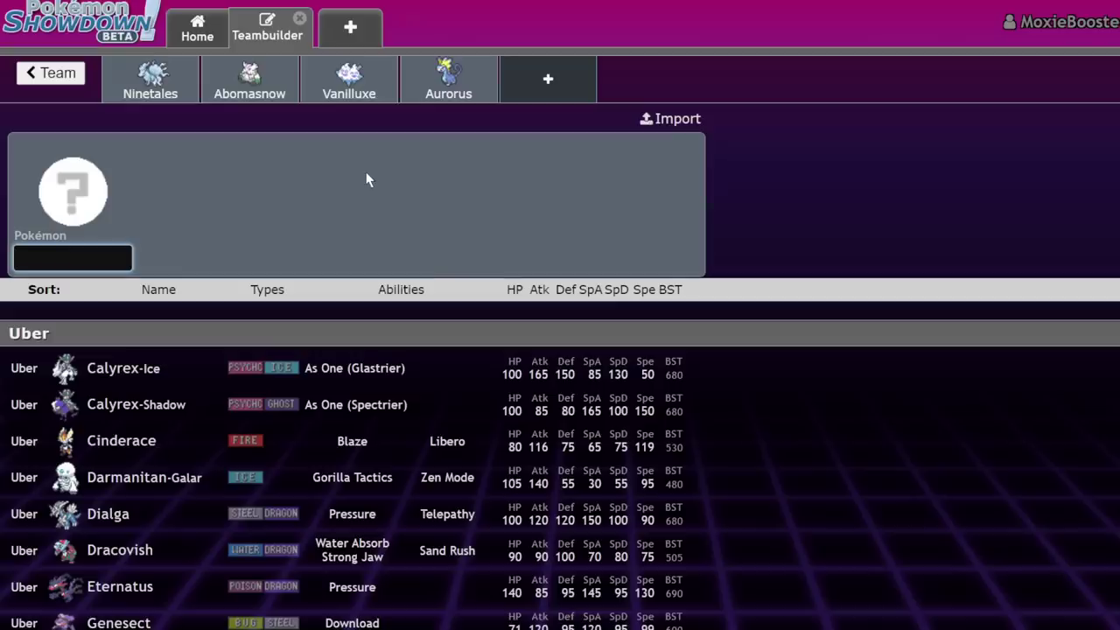
- Return to the team list and delete the Gen 8 Ubers team Untitled 540
click(59, 77)
click(58, 77)
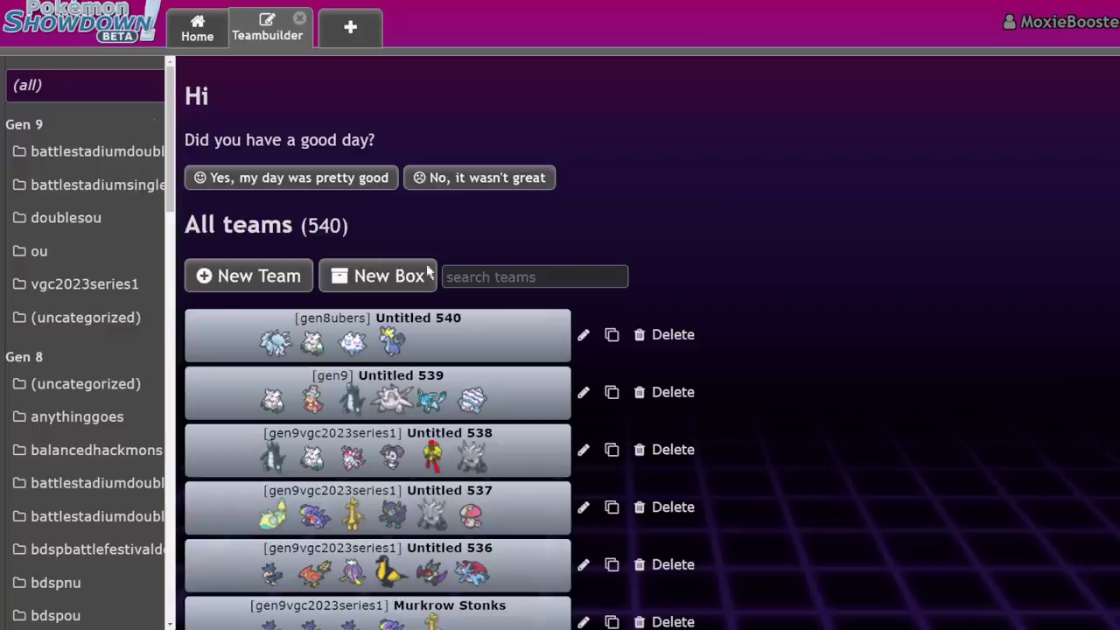
click(675, 334)
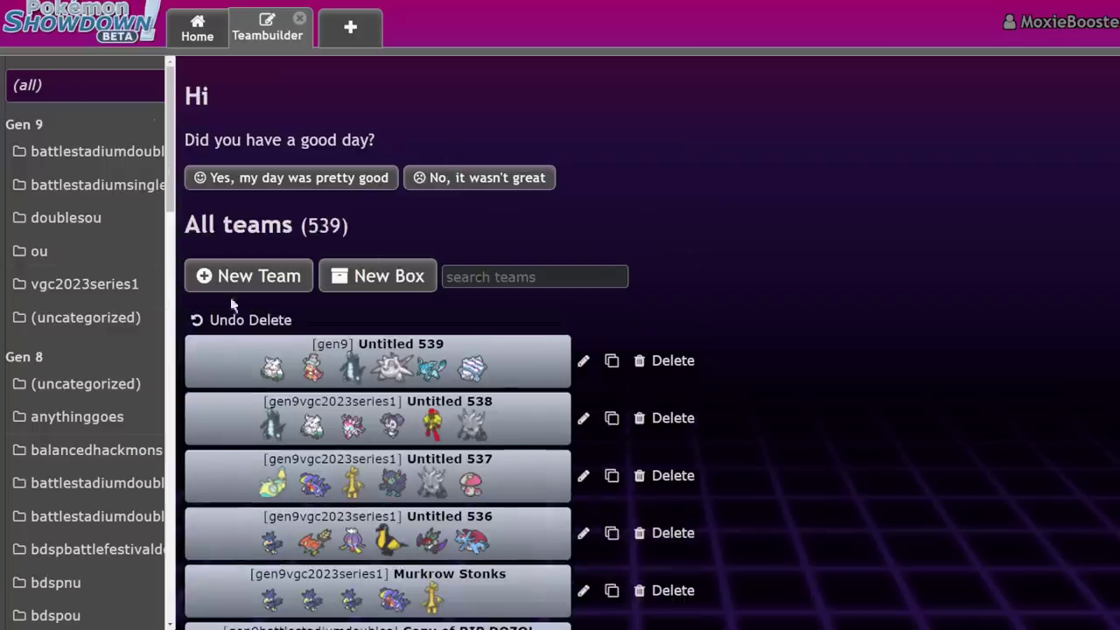
- Open the Gen 9 team Untitled 539 and examine the description of Abomasnow's Snow Warning ability
click(312, 383)
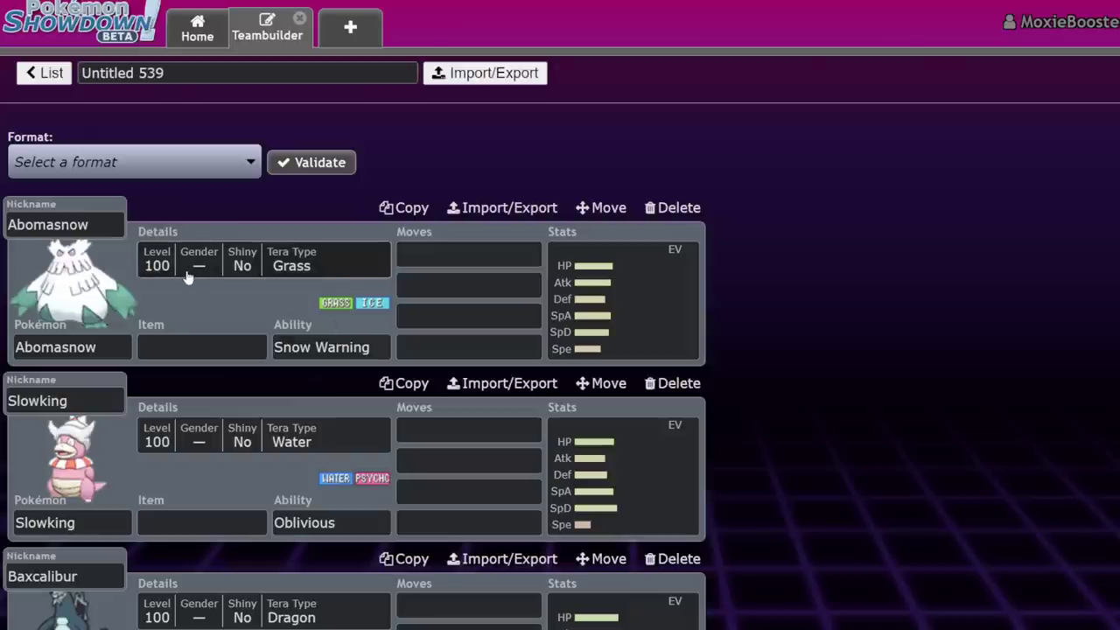
click(592, 292)
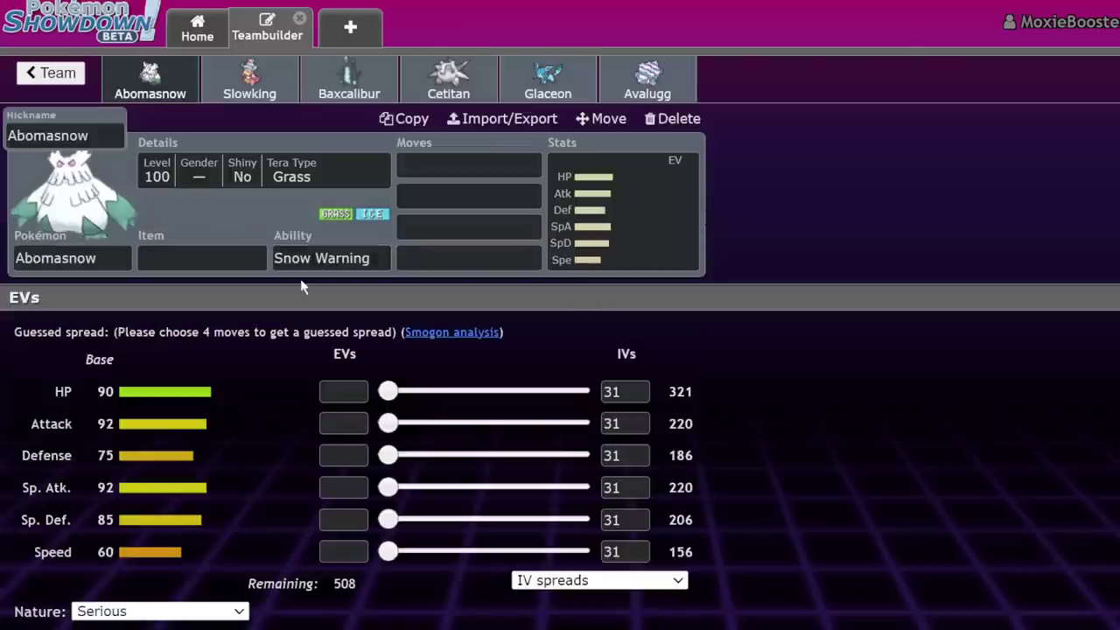
click(291, 258)
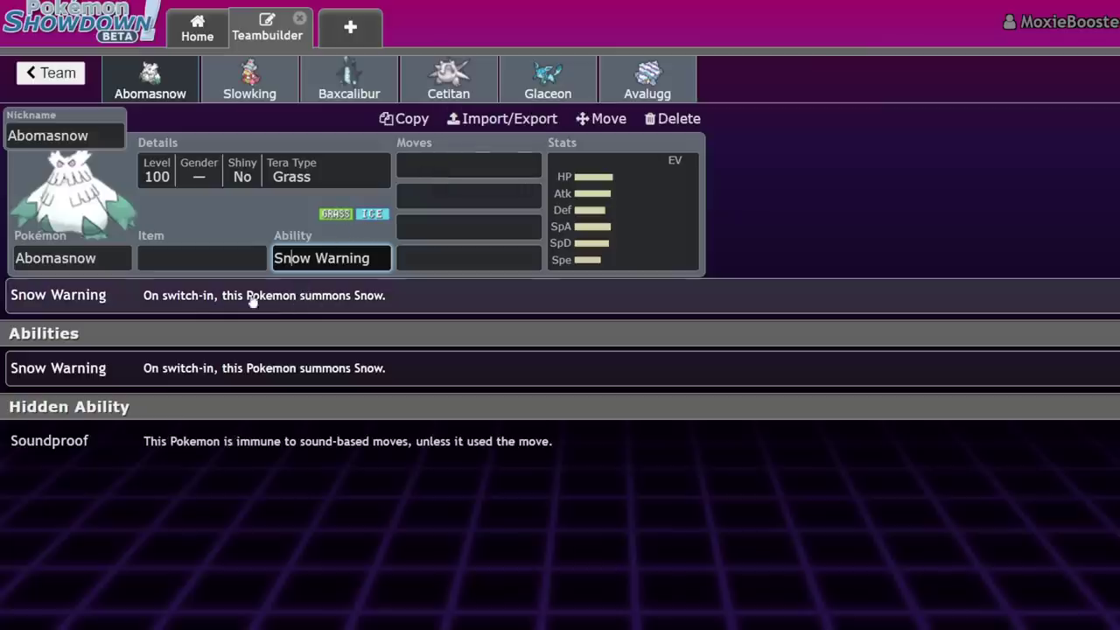
- Search for "snow" in Abomasnow's first move slot and view its base stats
click(450, 162)
text(snow)
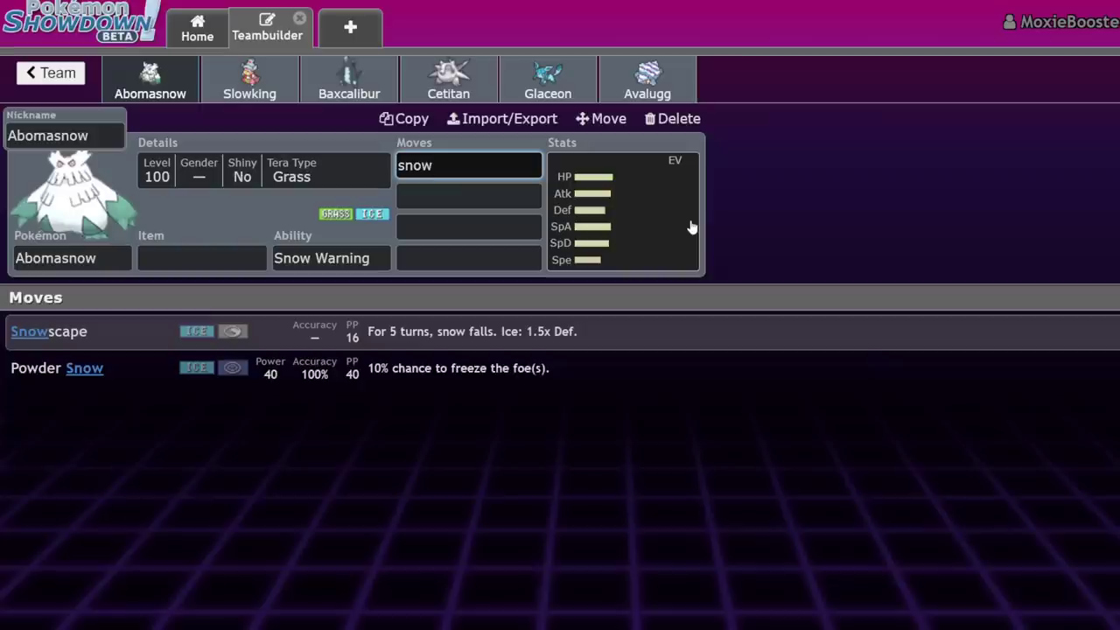
click(691, 228)
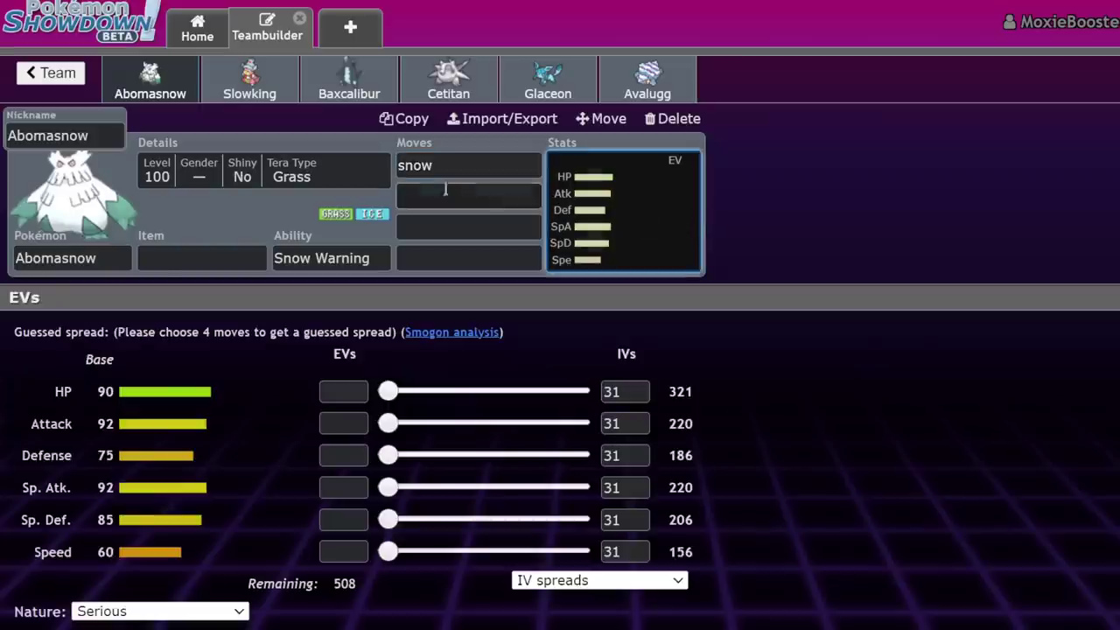
- Leave the team Untitled 539 and browse the list of all saved teams
click(39, 74)
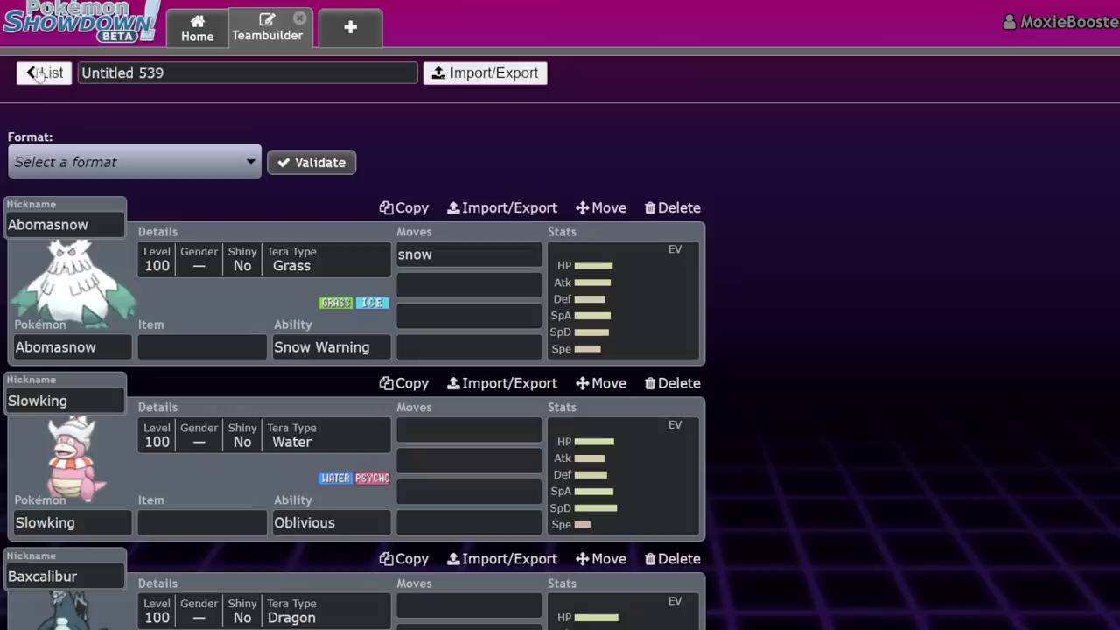
click(39, 73)
scroll(555, 218, down, 2)
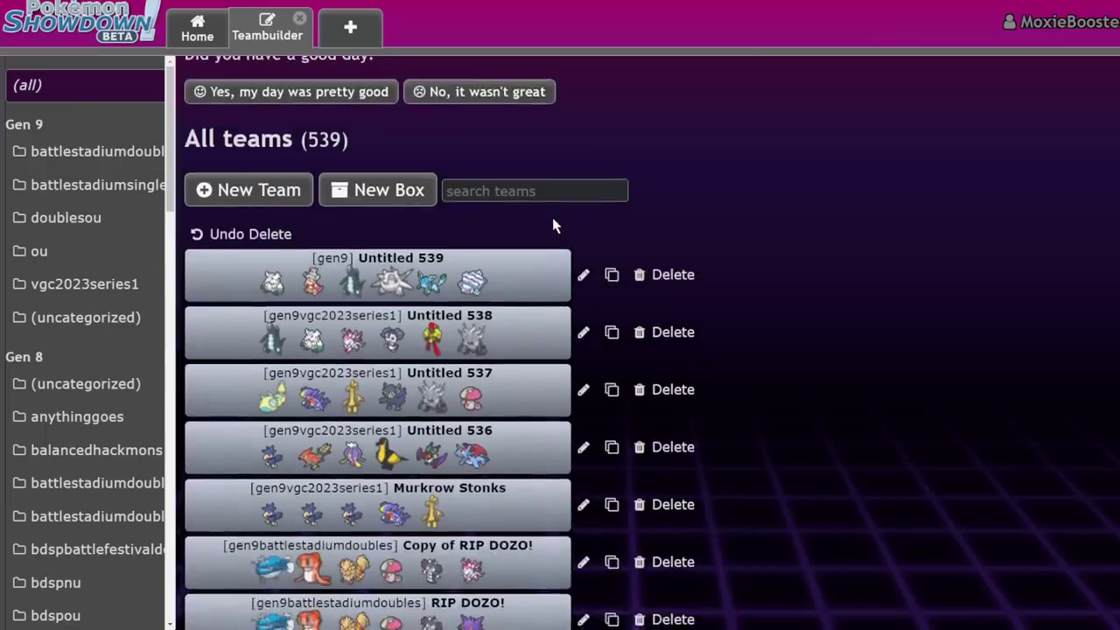
- Open the team Untitled 538 and examine Baxcalibur's stat spread, then Abomasnow's spread, Snow Warning ability and Aurora Veil move
click(461, 338)
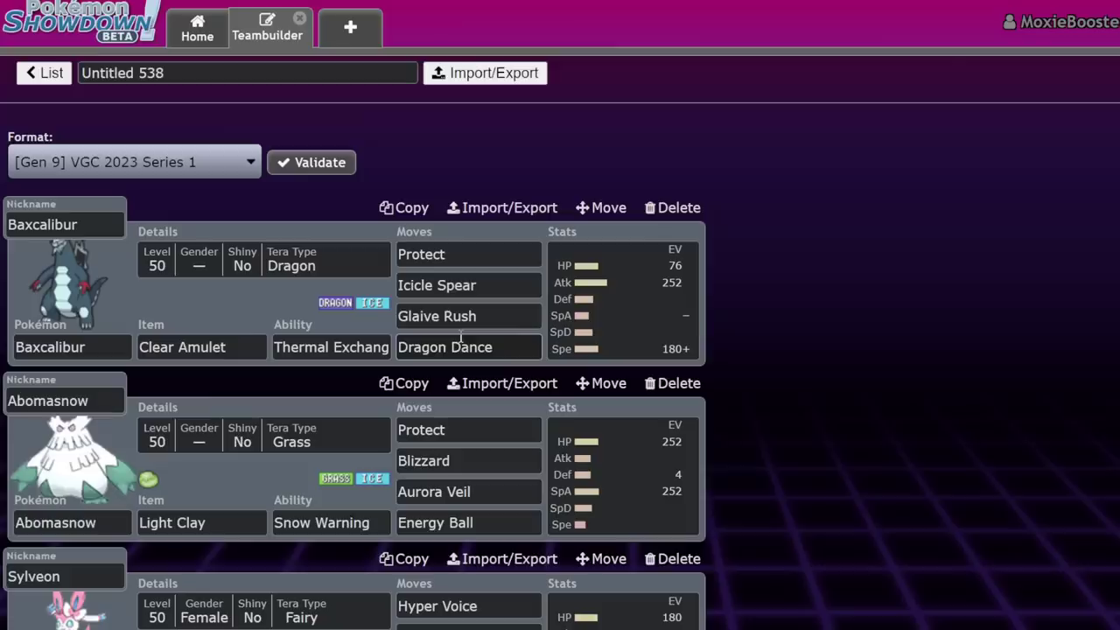
click(629, 303)
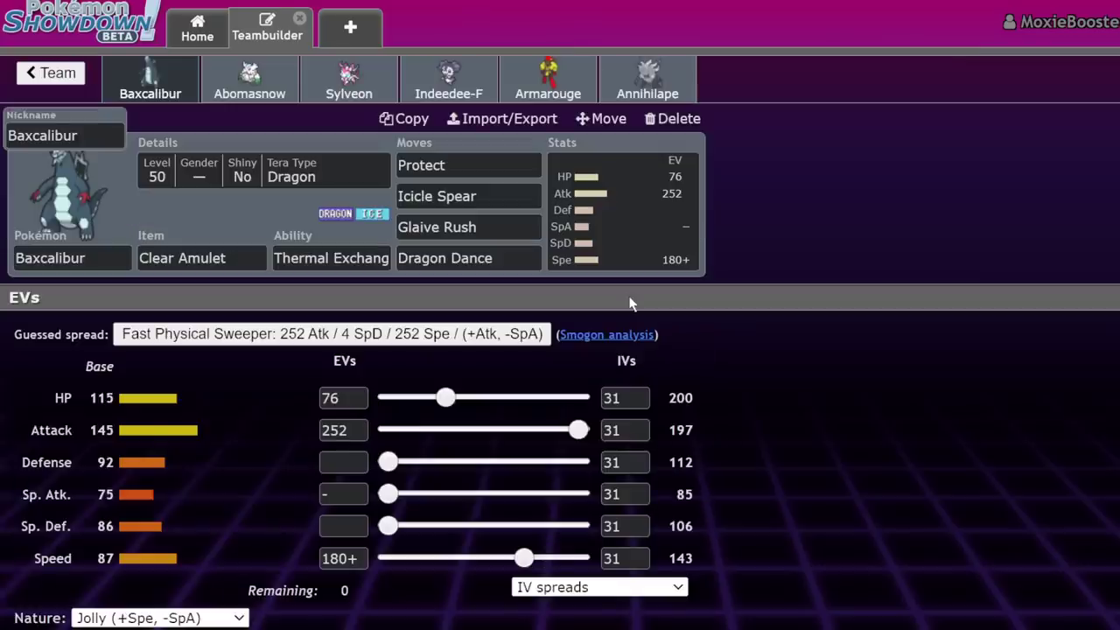
click(243, 85)
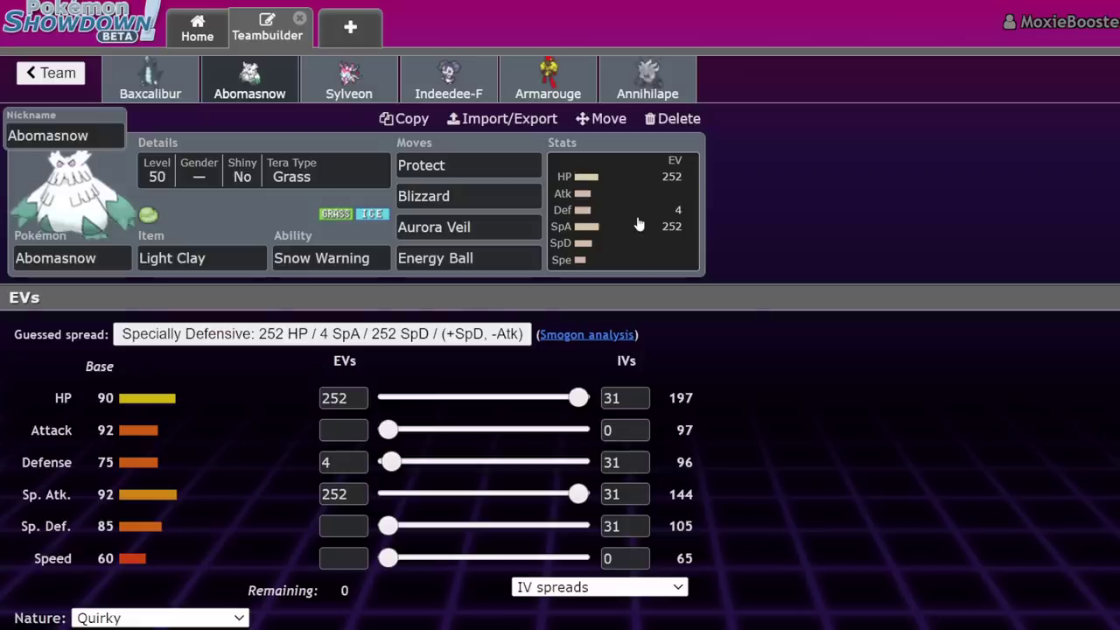
click(493, 230)
click(650, 206)
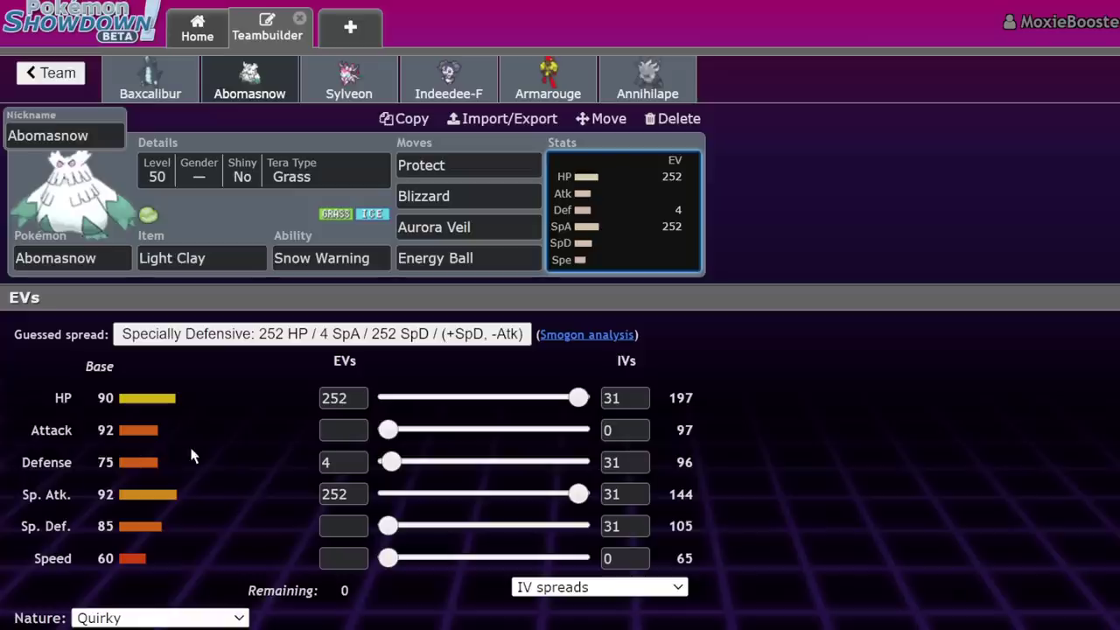
click(322, 258)
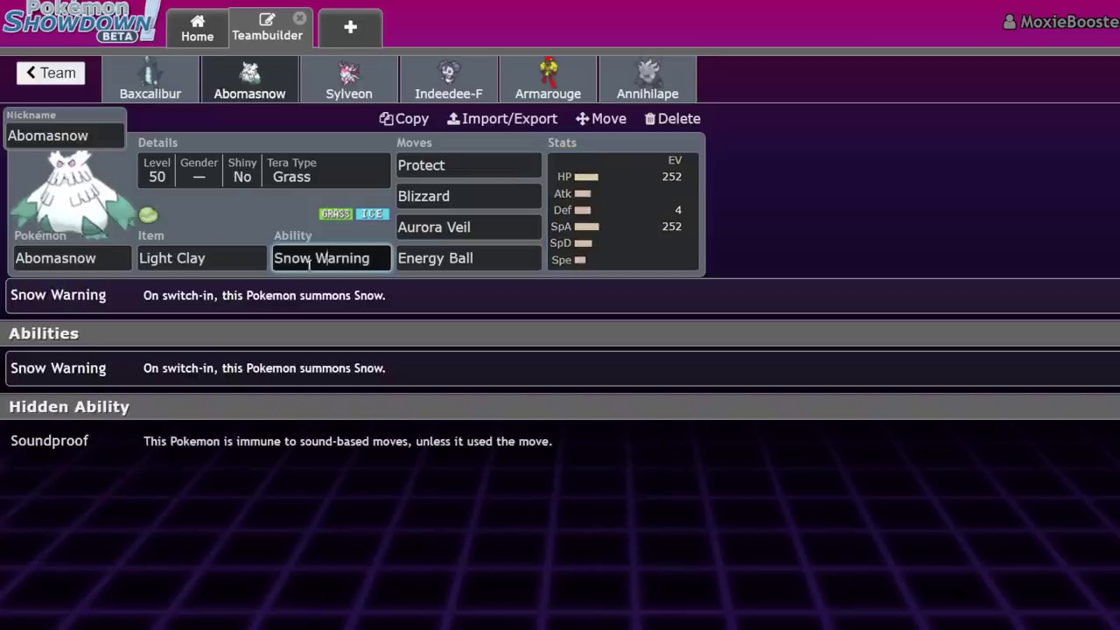
click(495, 225)
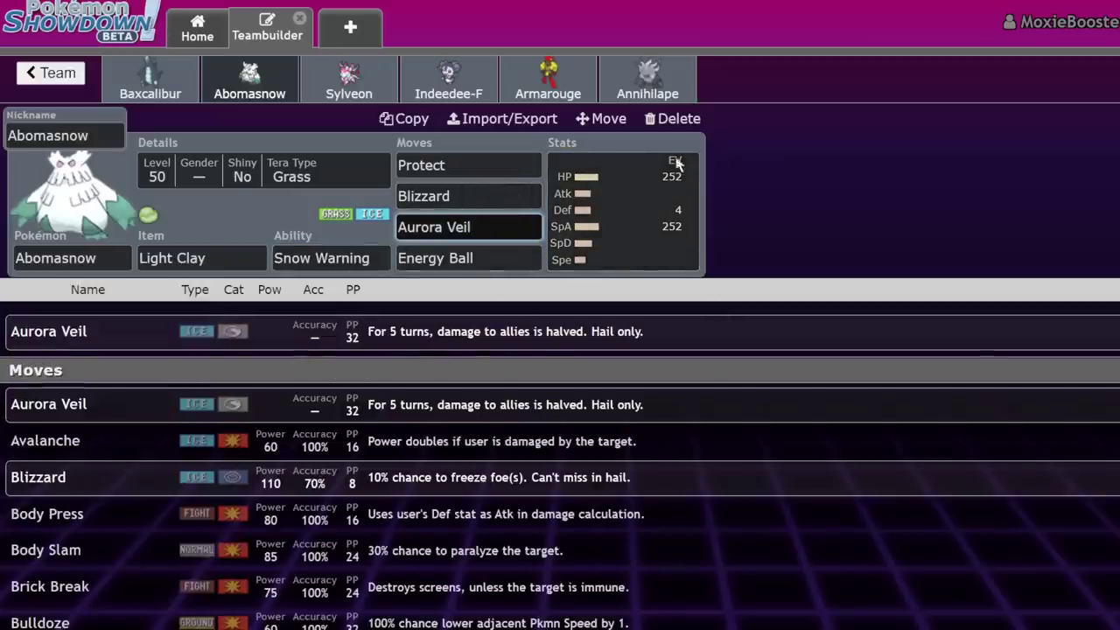
- Set Abomasnow's nature to Quiet (+SpA, -Spe) in its stat spread
click(672, 177)
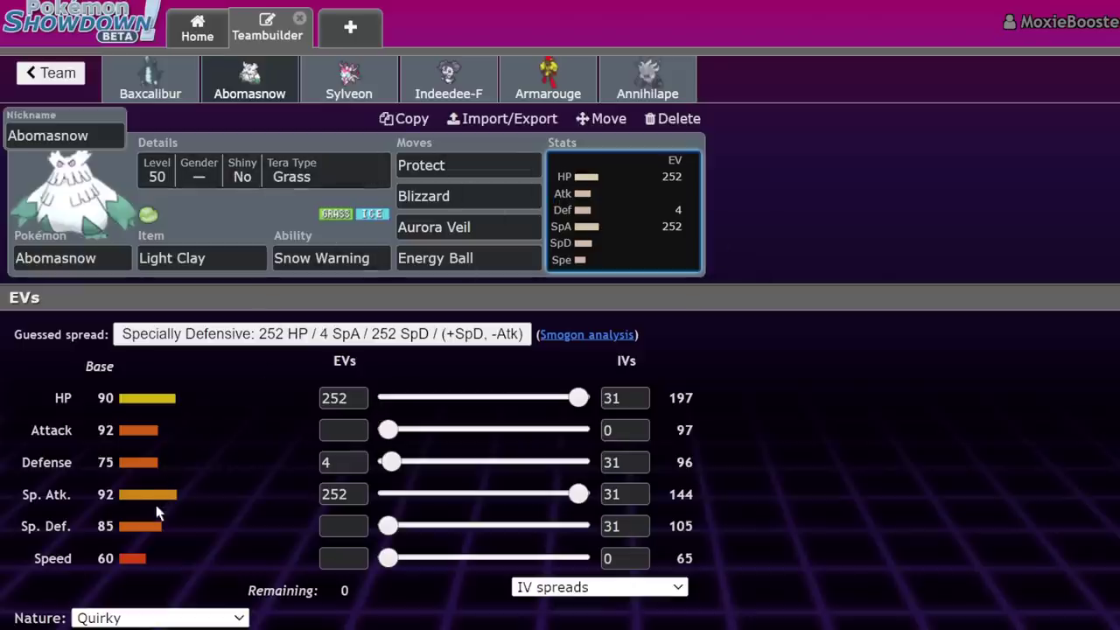
click(182, 614)
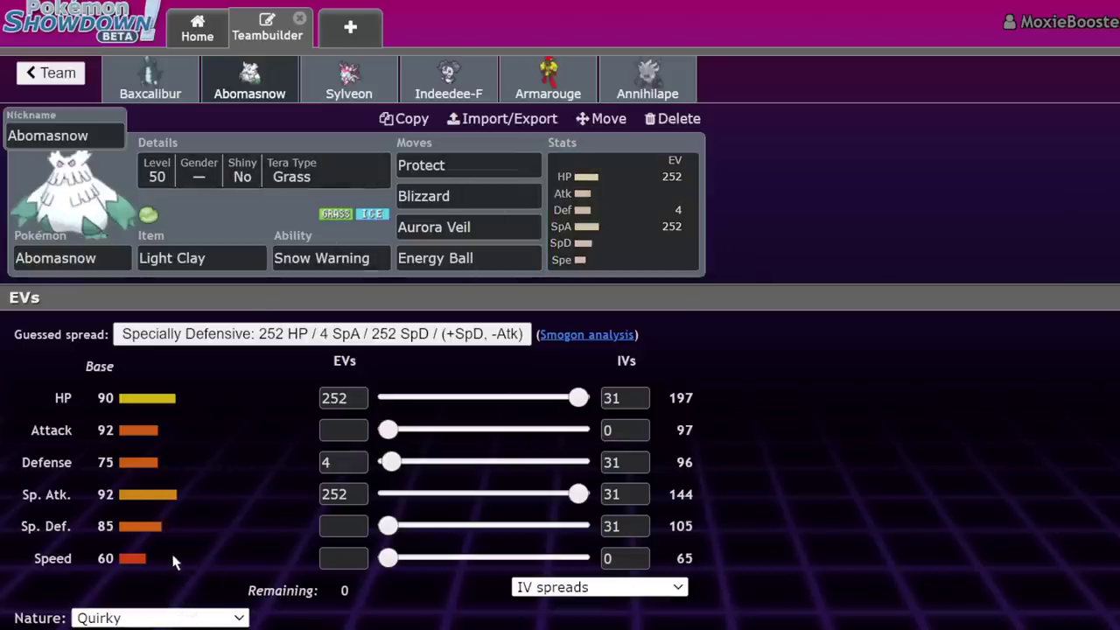
key(Up)
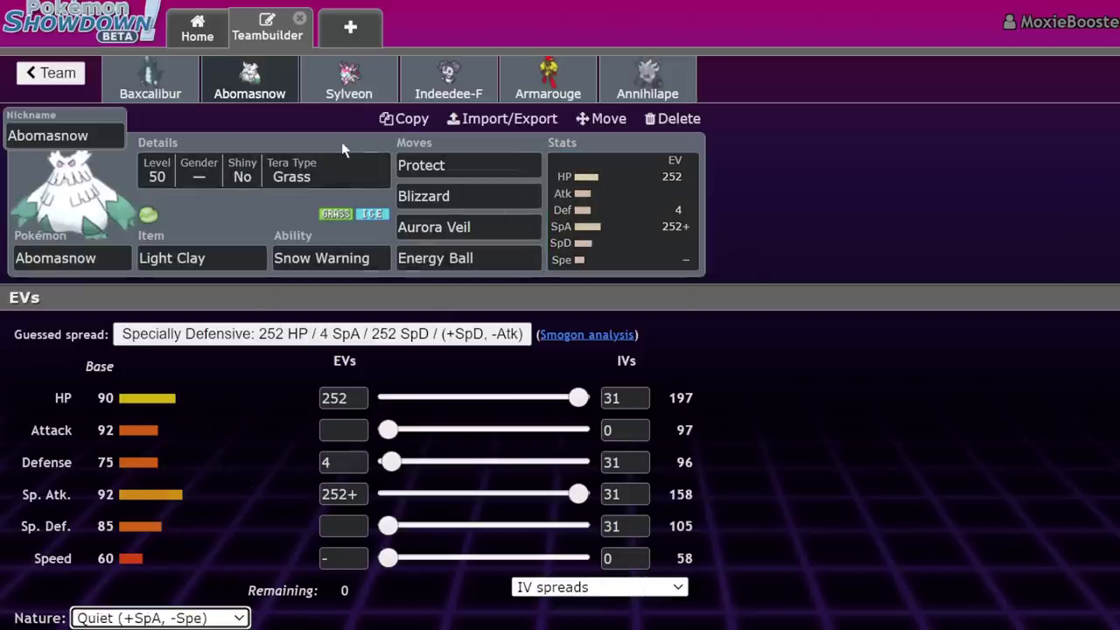
- Review Abomasnow's Snow Warning description and stat spread, and return to the list of all teams
click(304, 256)
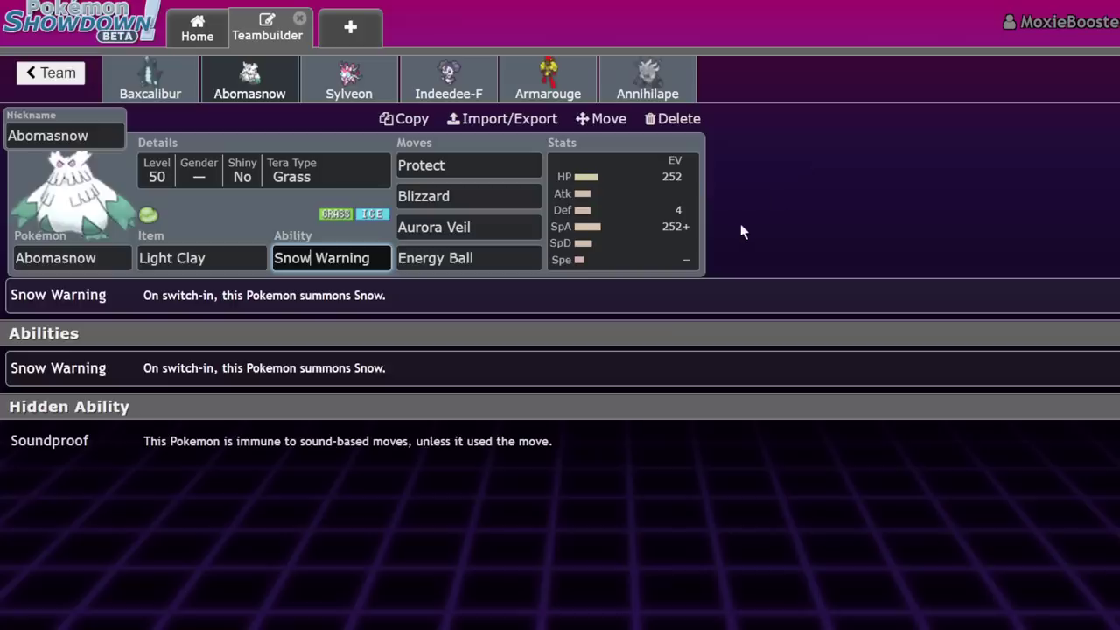
click(643, 238)
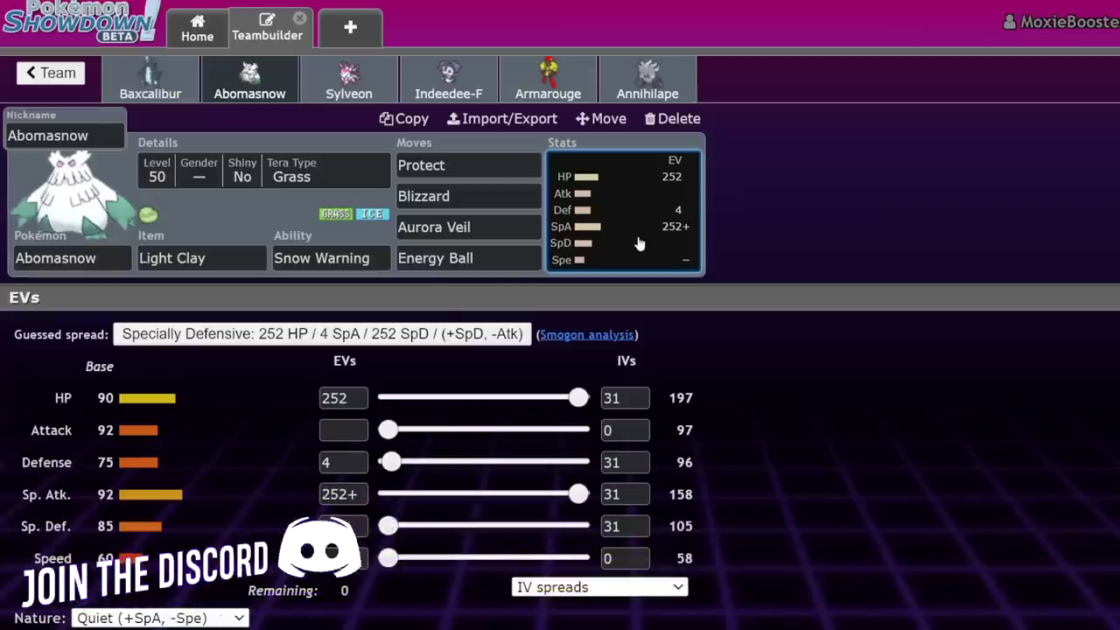
click(52, 77)
click(51, 74)
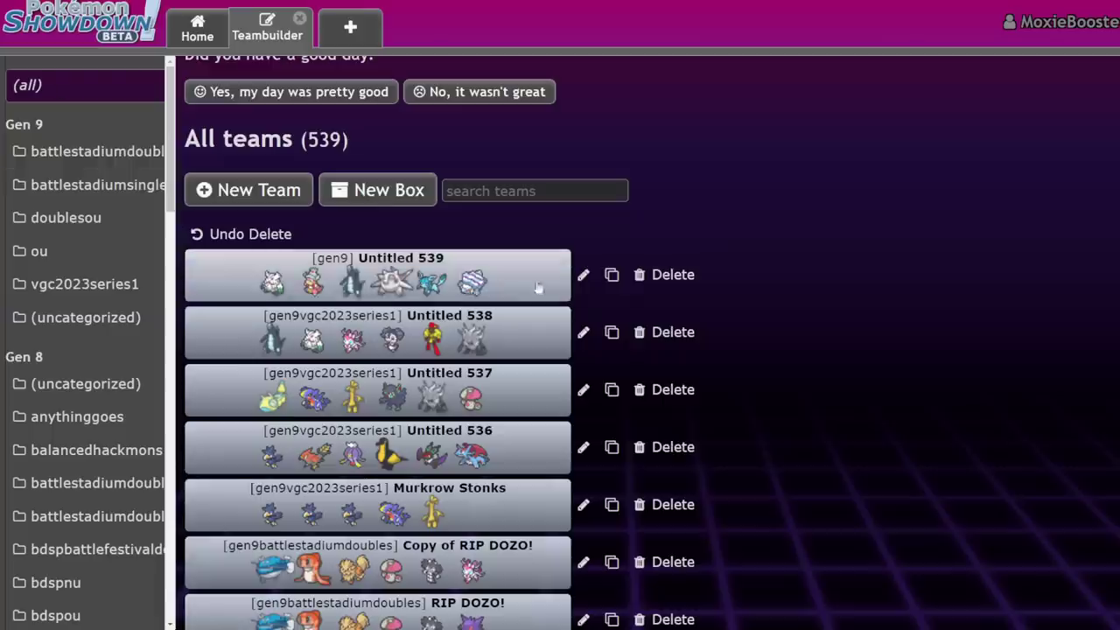
- Open the Gen 9 team Untitled 539 and examine Baxcalibur's base stats and its Thermal Exchange and Ice Body abilities
click(367, 301)
scroll(795, 303, down, 2)
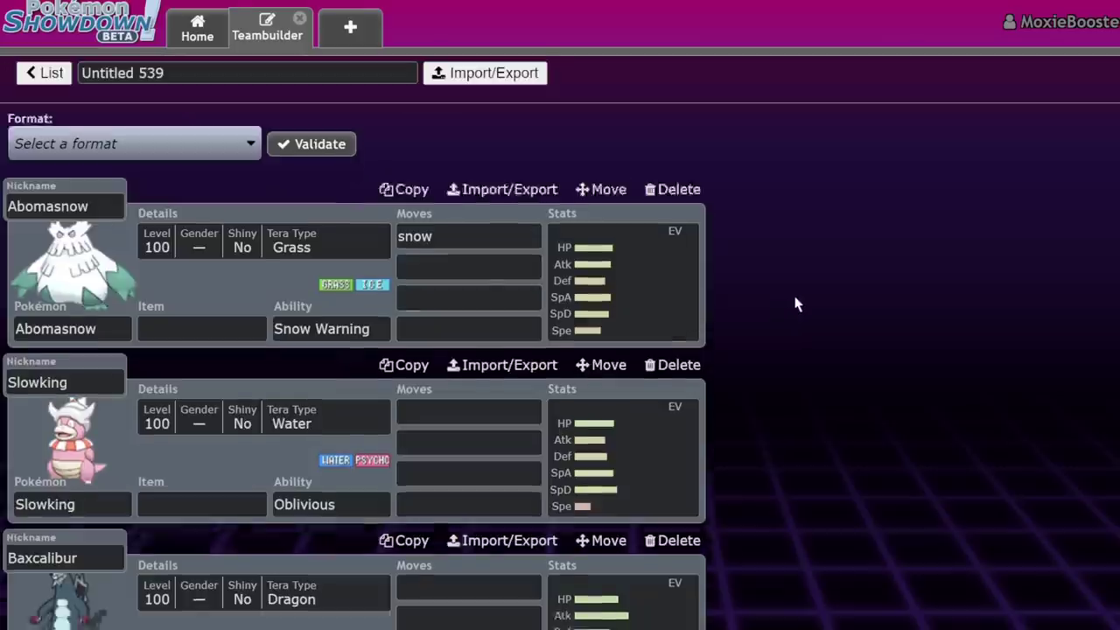
scroll(791, 300, down, 2)
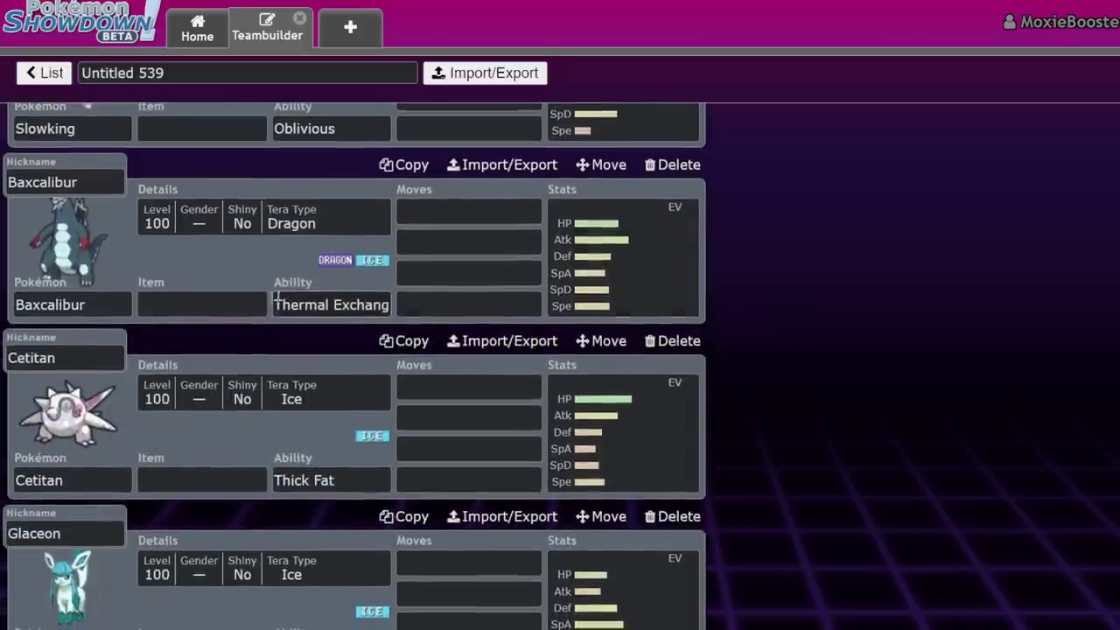
click(573, 278)
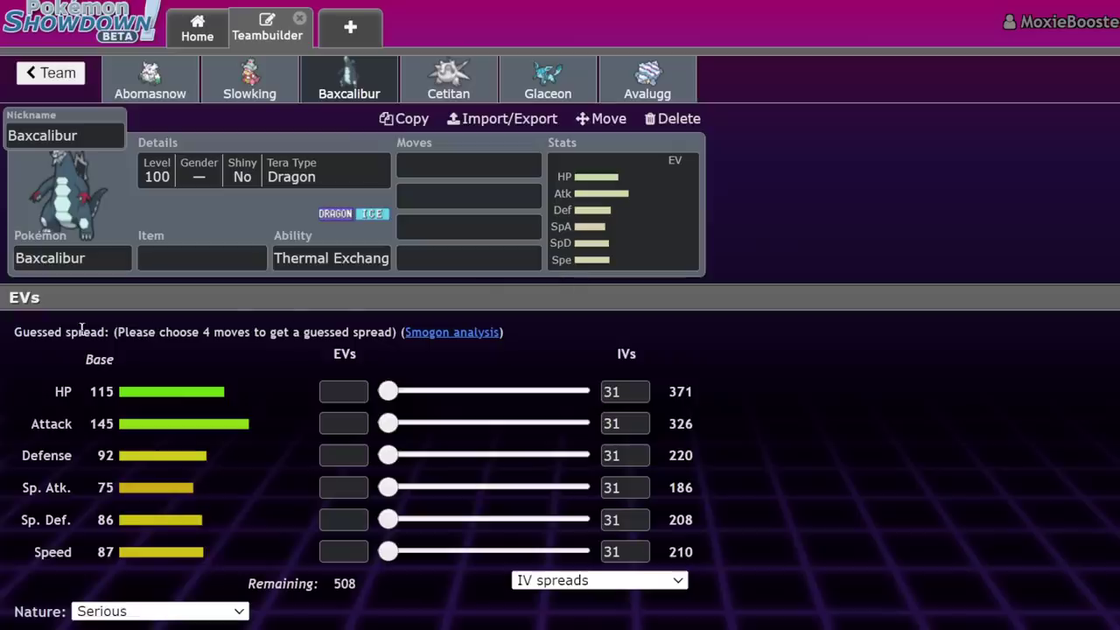
click(320, 256)
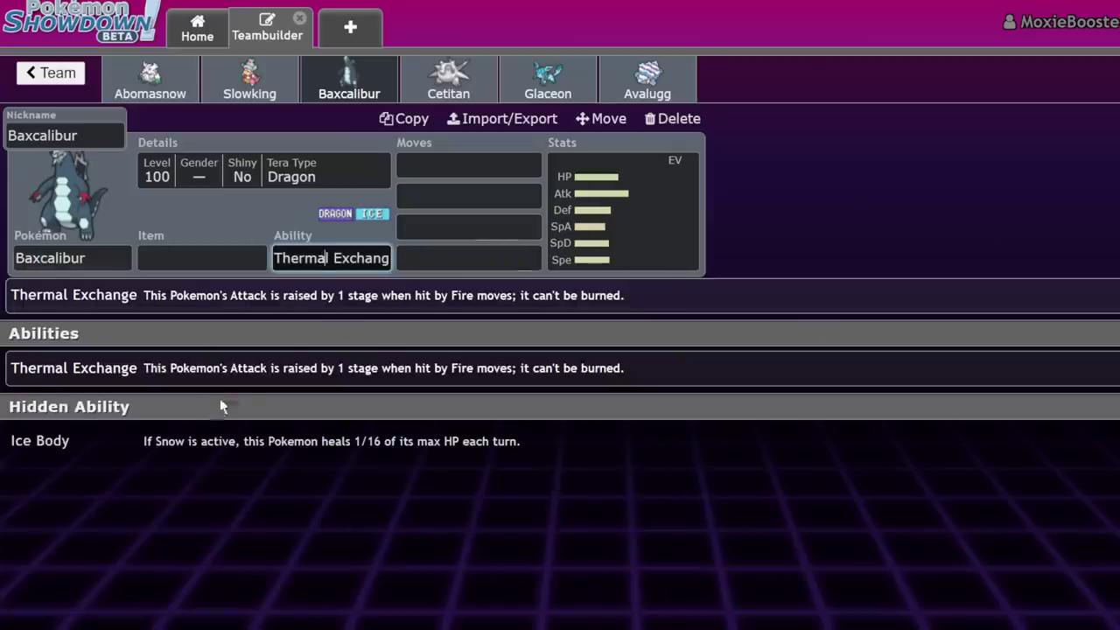
- Set Baxcalibur's HP EVs to 144 and return to the list of all teams
click(660, 212)
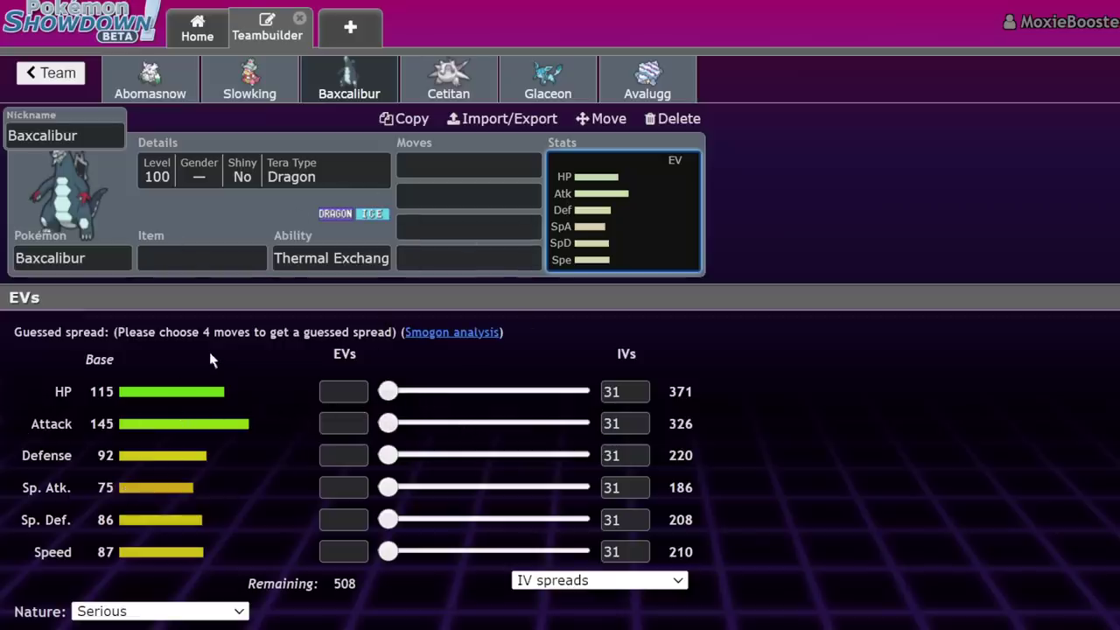
drag(387, 391, 495, 398)
click(50, 72)
click(45, 73)
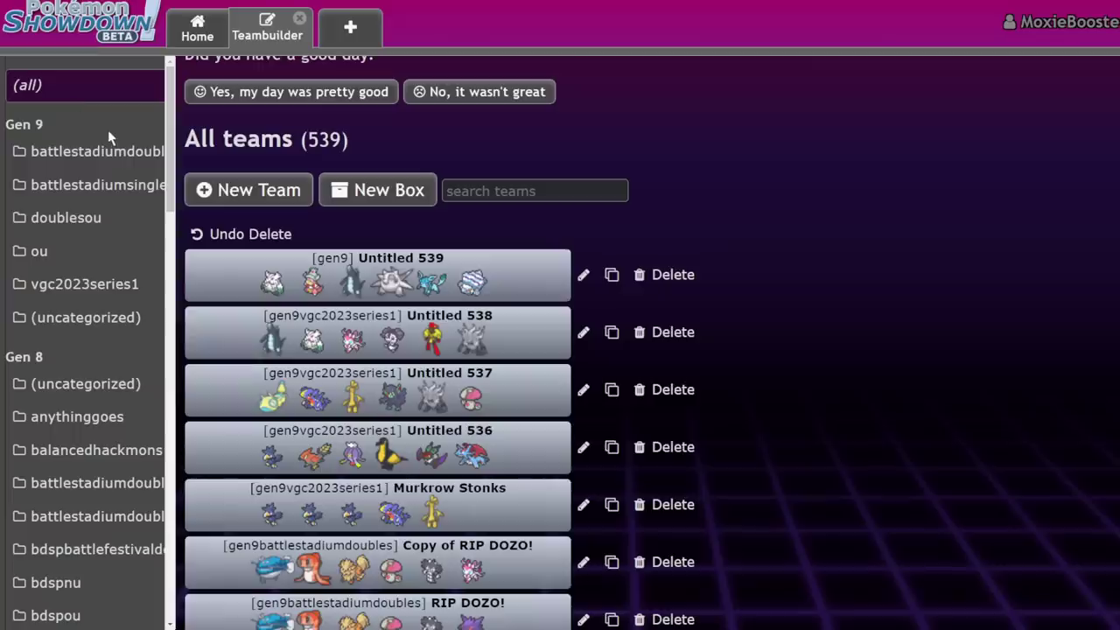
- Open the team Untitled 538, review Baxcalibur's moves and EV spread, and return to the team list
click(524, 337)
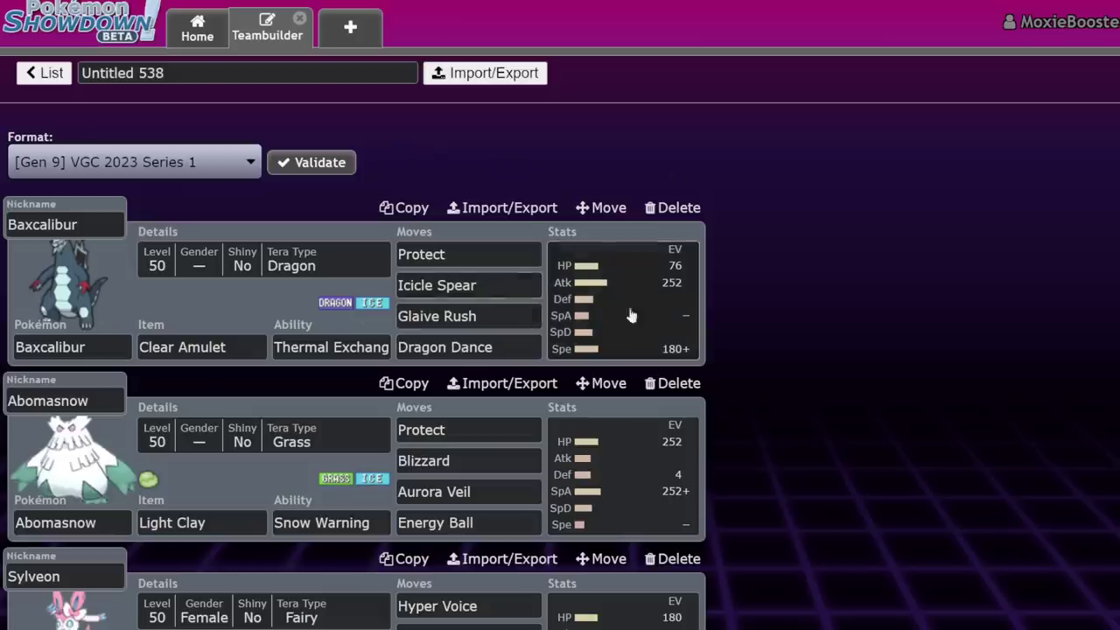
click(691, 284)
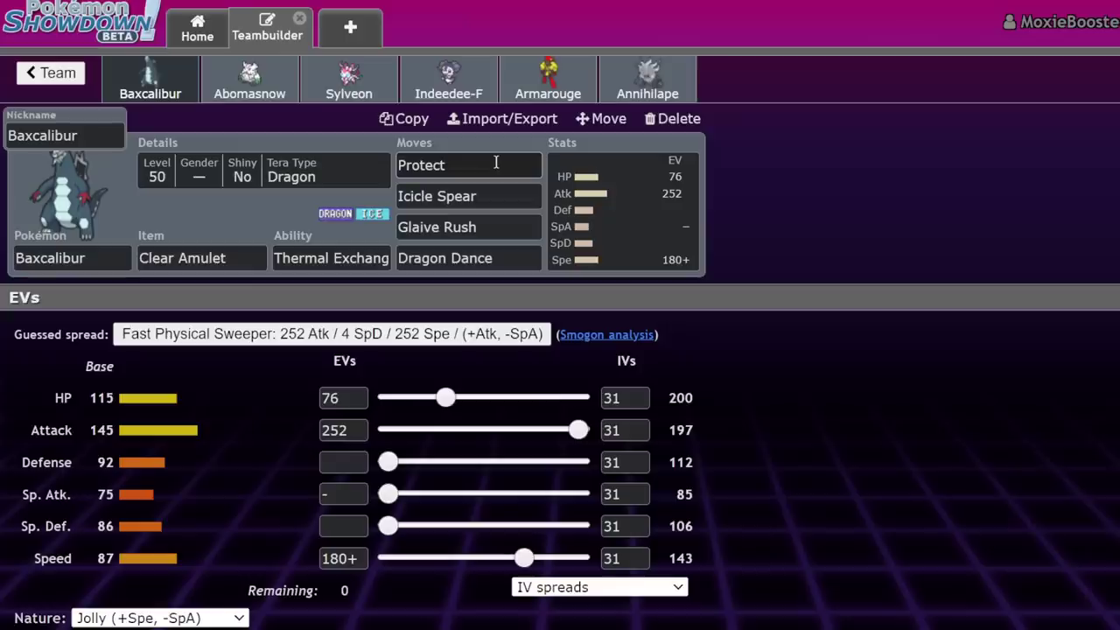
click(57, 74)
click(52, 72)
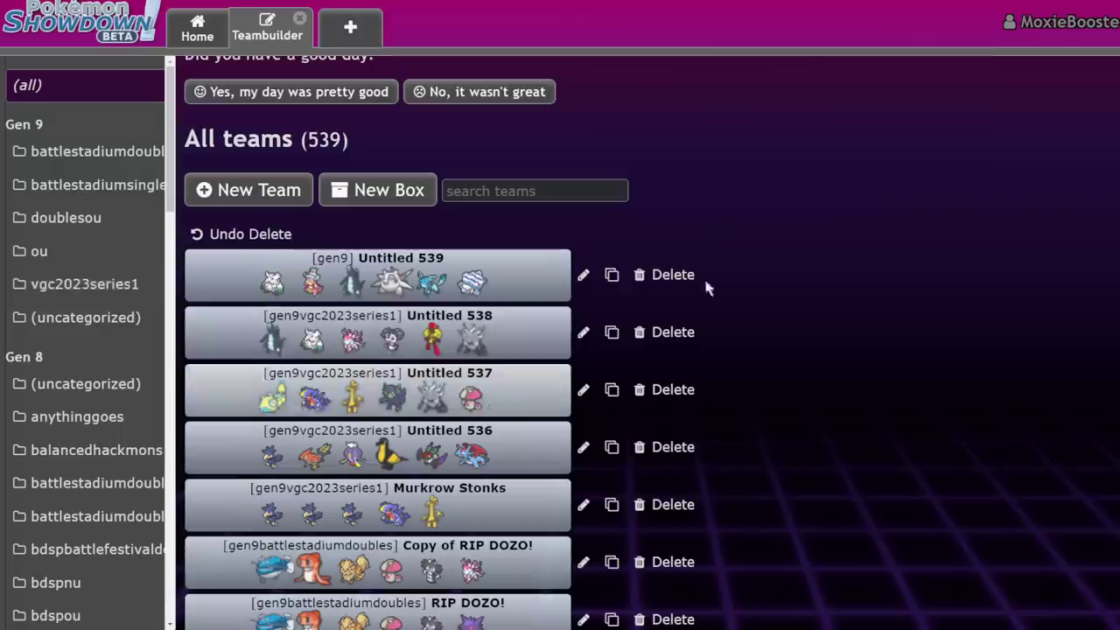
- Open the Gen 9 team Untitled 539 and change Cetitan's ability to Slush Rush
click(503, 279)
scroll(525, 350, down, 3)
scroll(615, 405, down, 3)
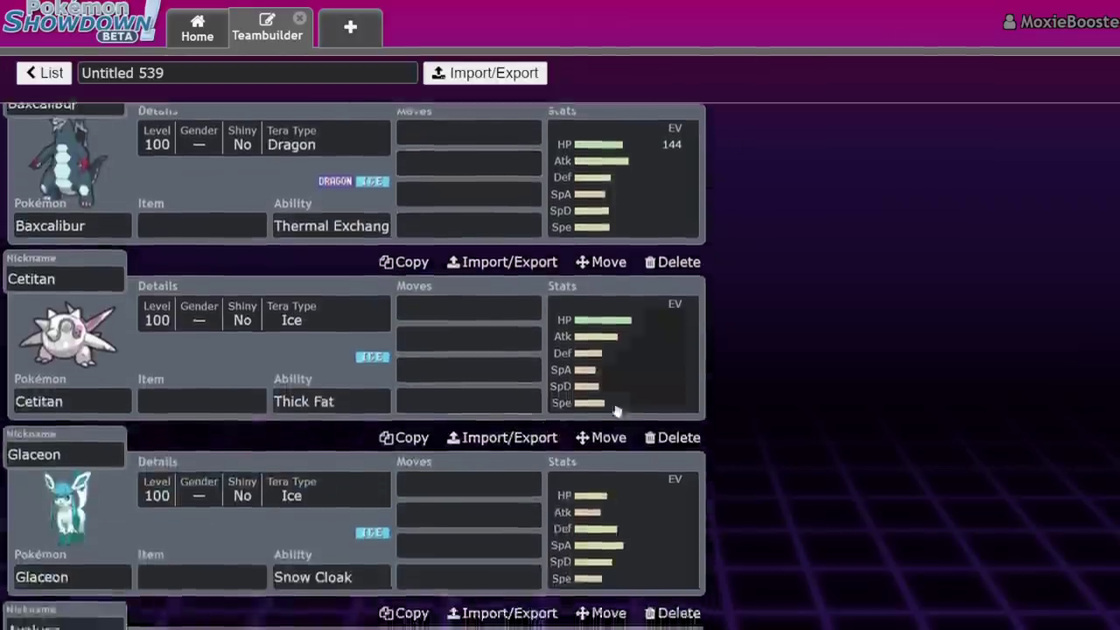
click(615, 405)
click(313, 257)
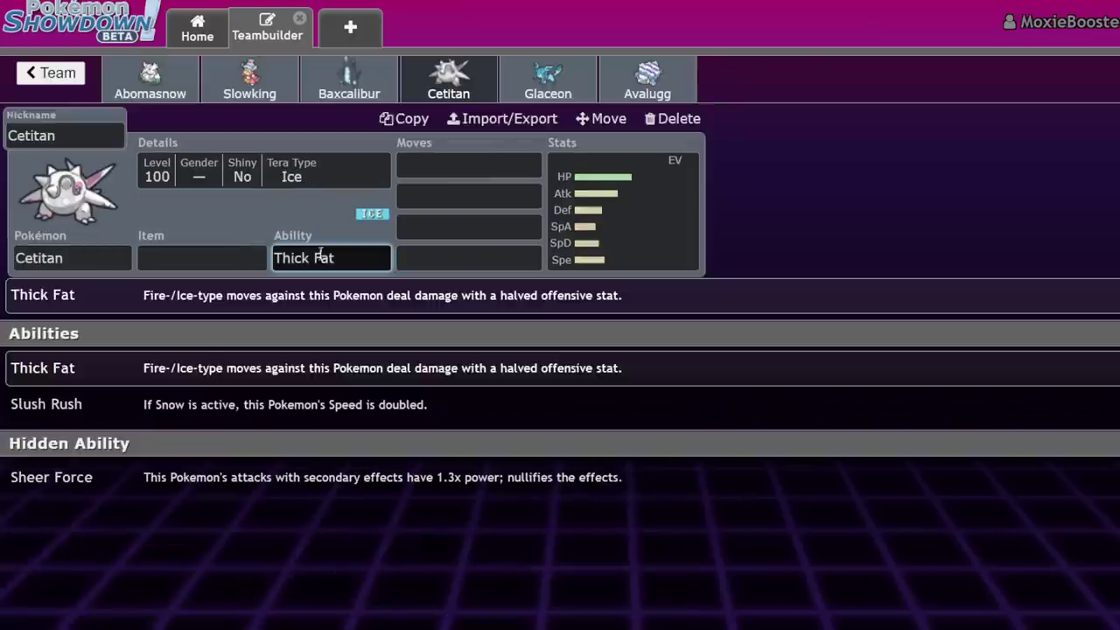
click(145, 408)
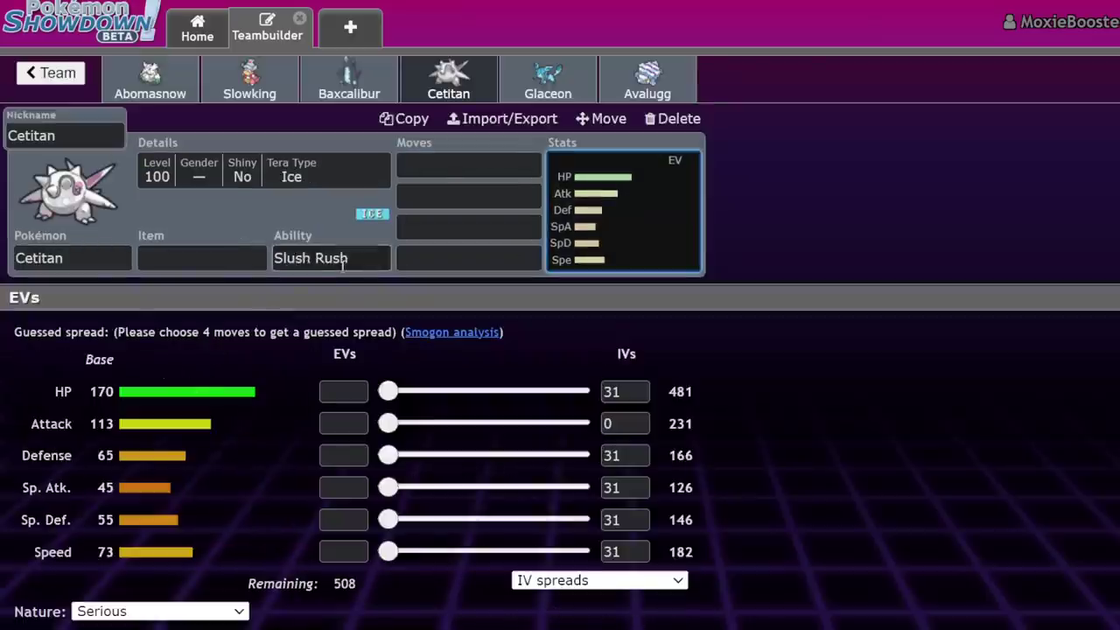
- Examine the Slush Rush description and Cetitan's base stats
click(343, 260)
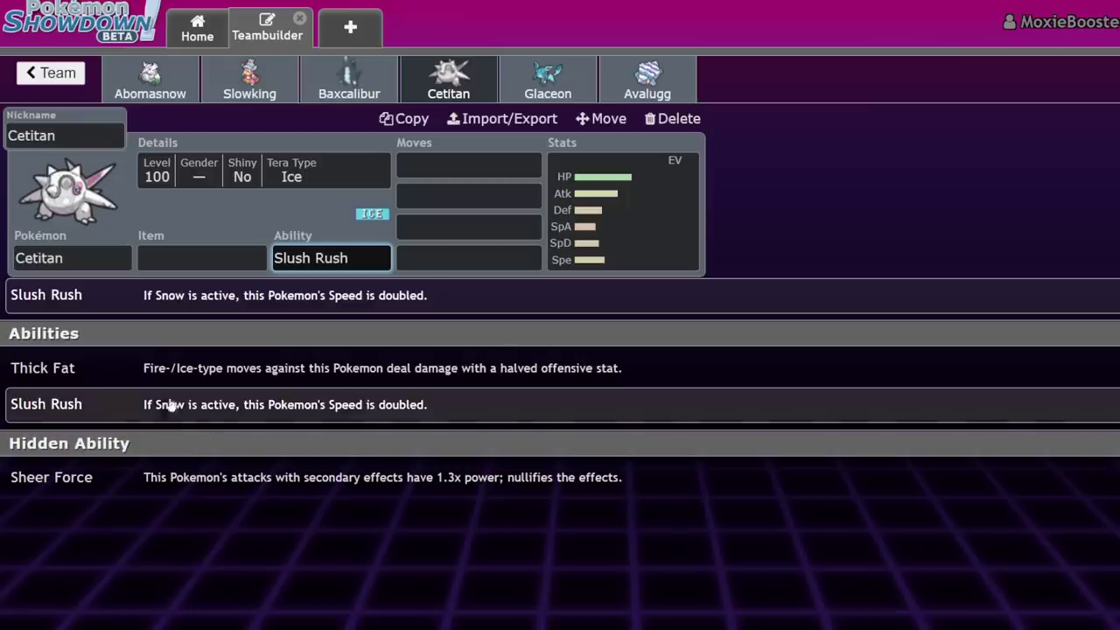
click(622, 240)
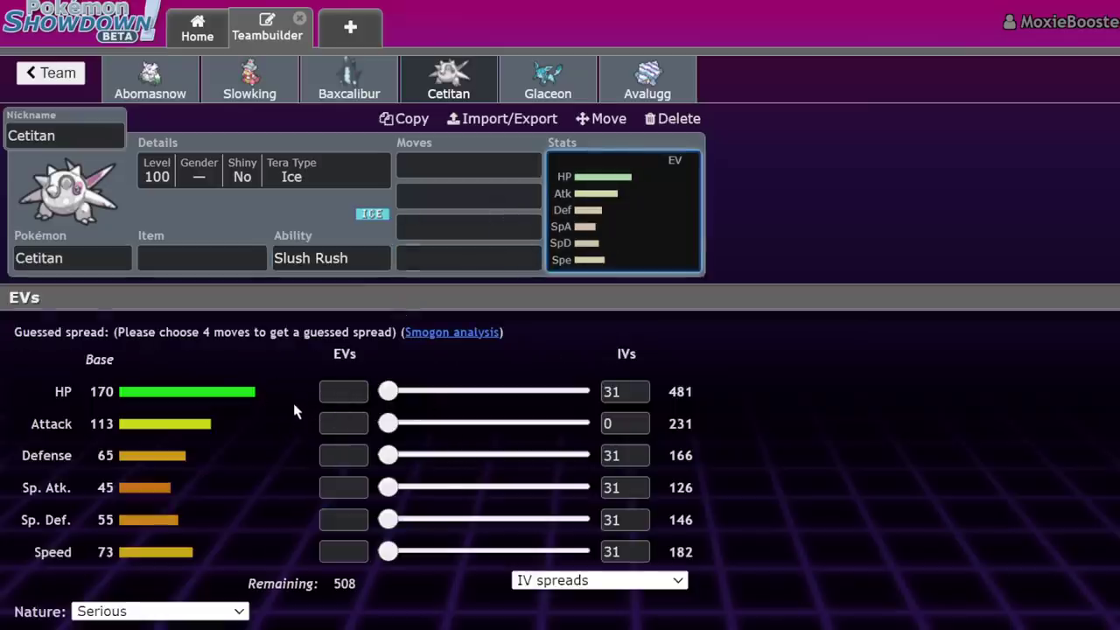
click(339, 258)
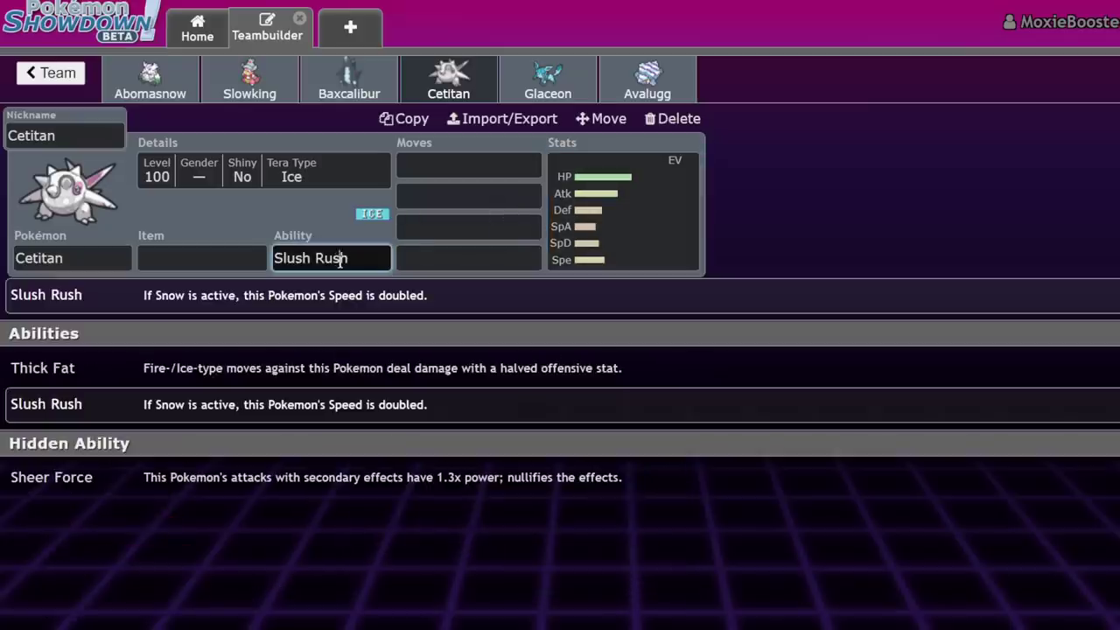
- Compare the snow-related abilities available to Glaceon and Avalugg, ending on Glaceon
click(570, 81)
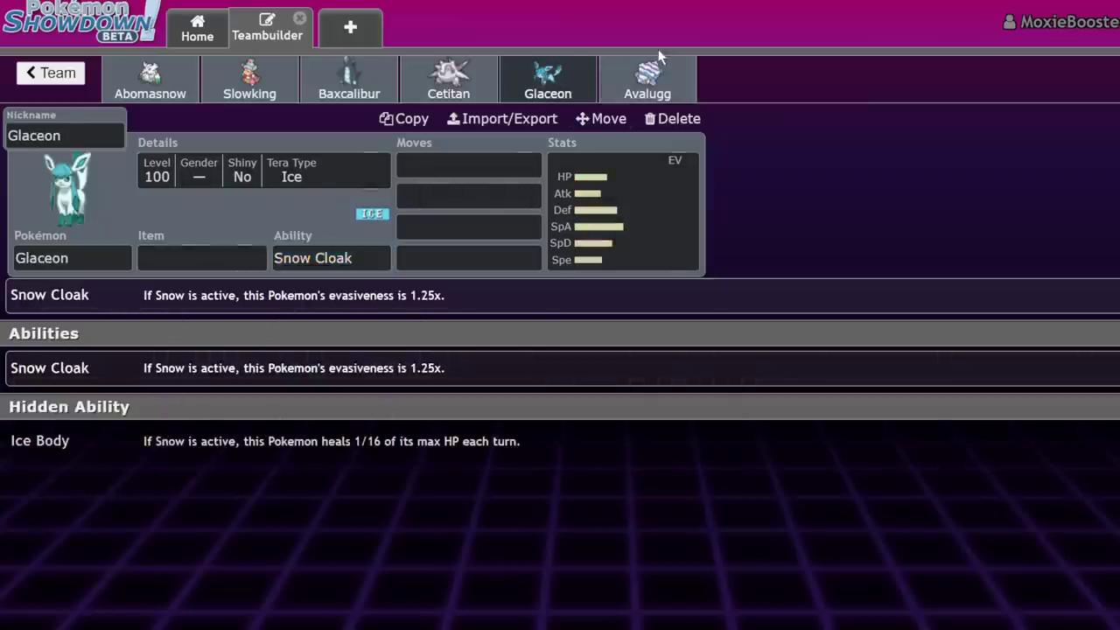
click(655, 78)
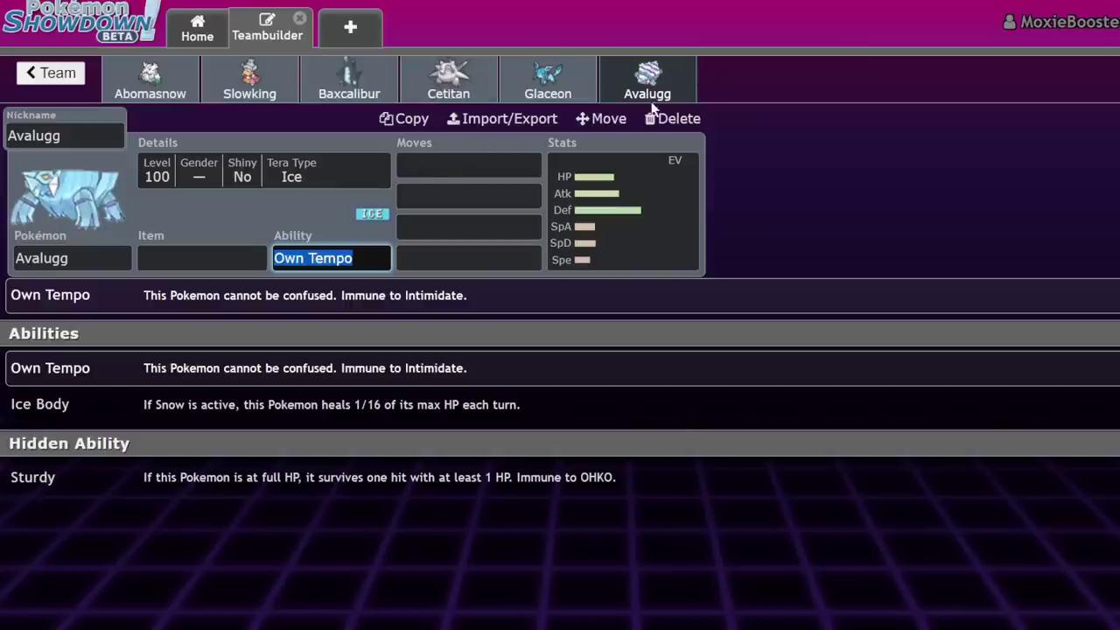
click(547, 79)
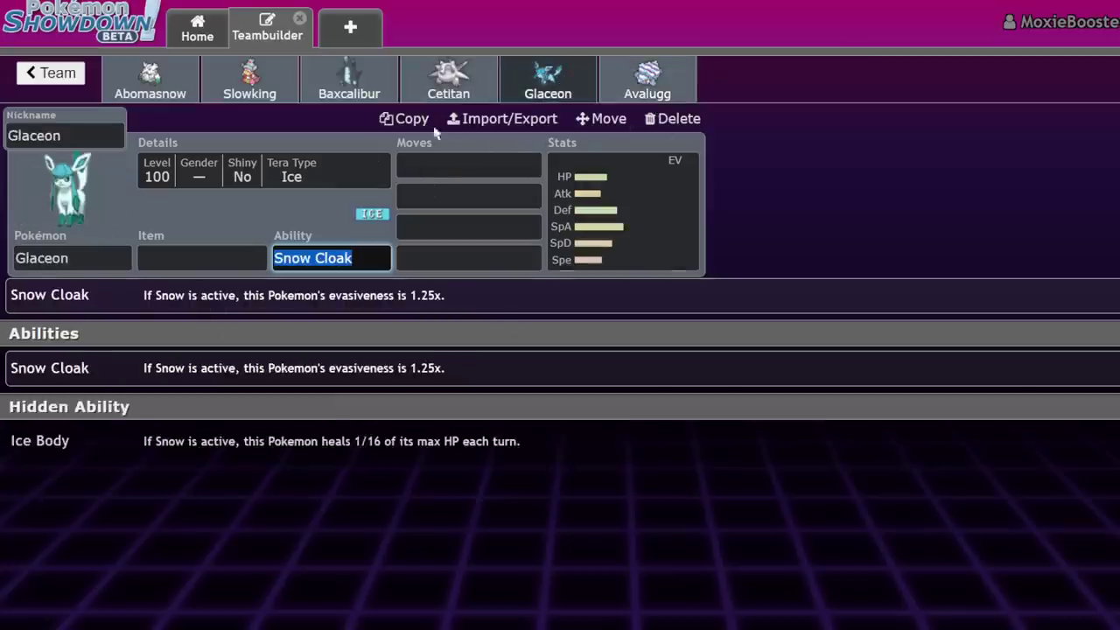
- Give Glaceon 252 HP EVs and 252 Sp. Atk EVs with a +SpA, -Spe nature
click(621, 217)
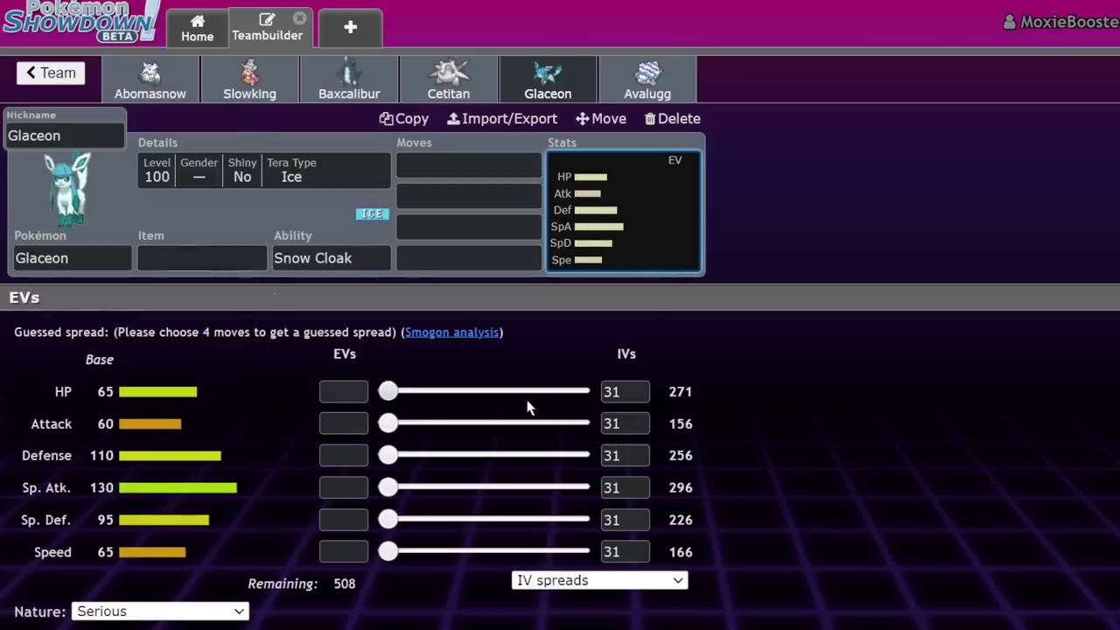
drag(390, 390, 578, 391)
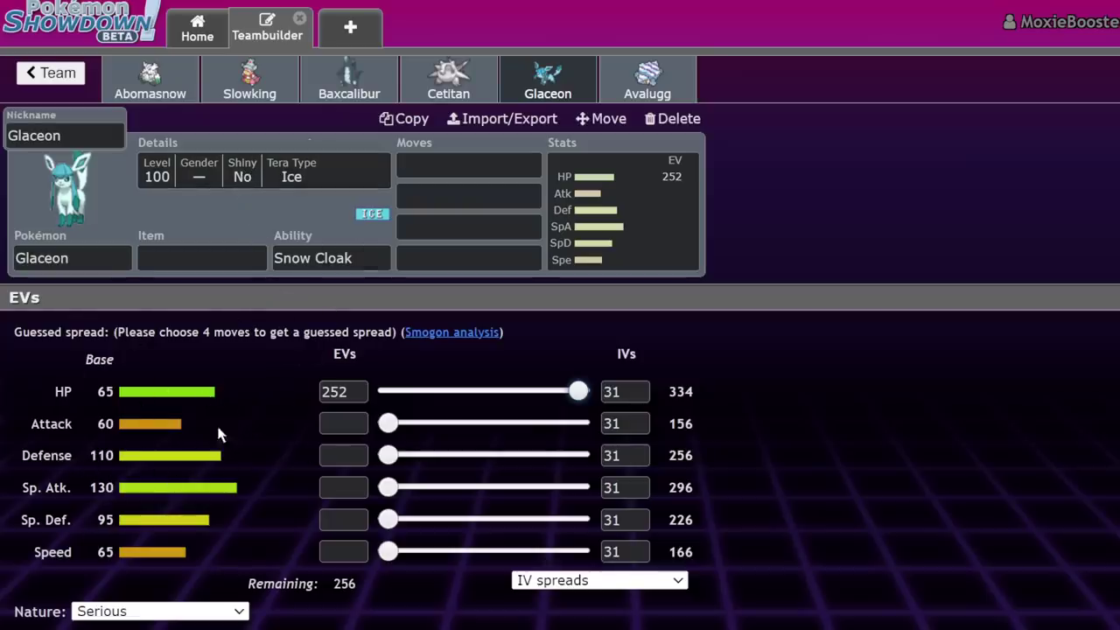
drag(390, 487, 577, 488)
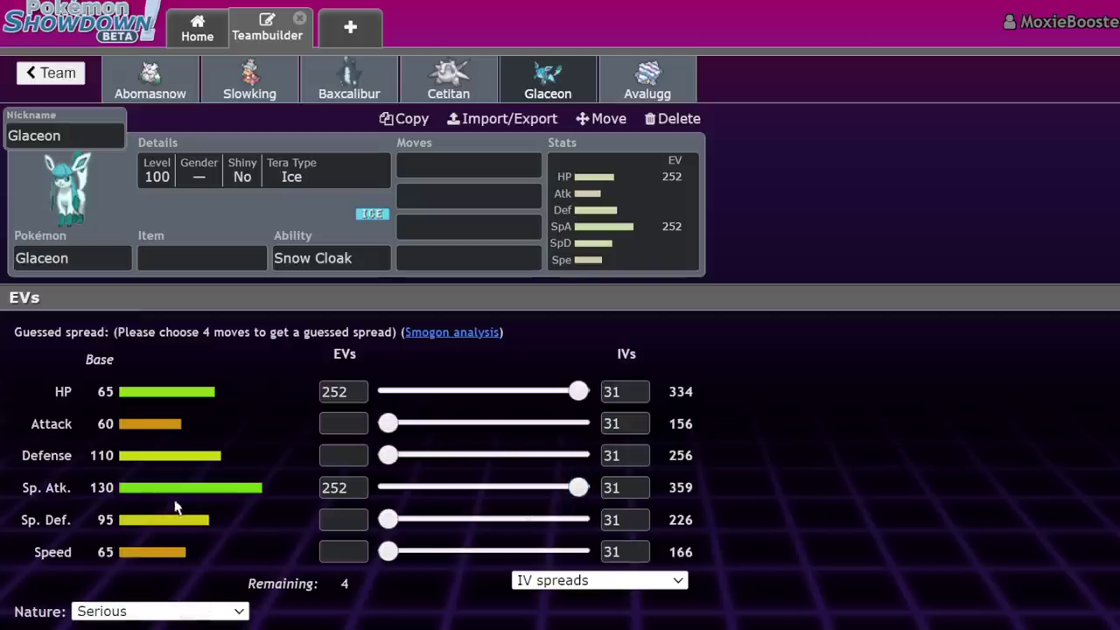
- Search the items for "life" and give Glaceon the Life Orb
click(219, 258)
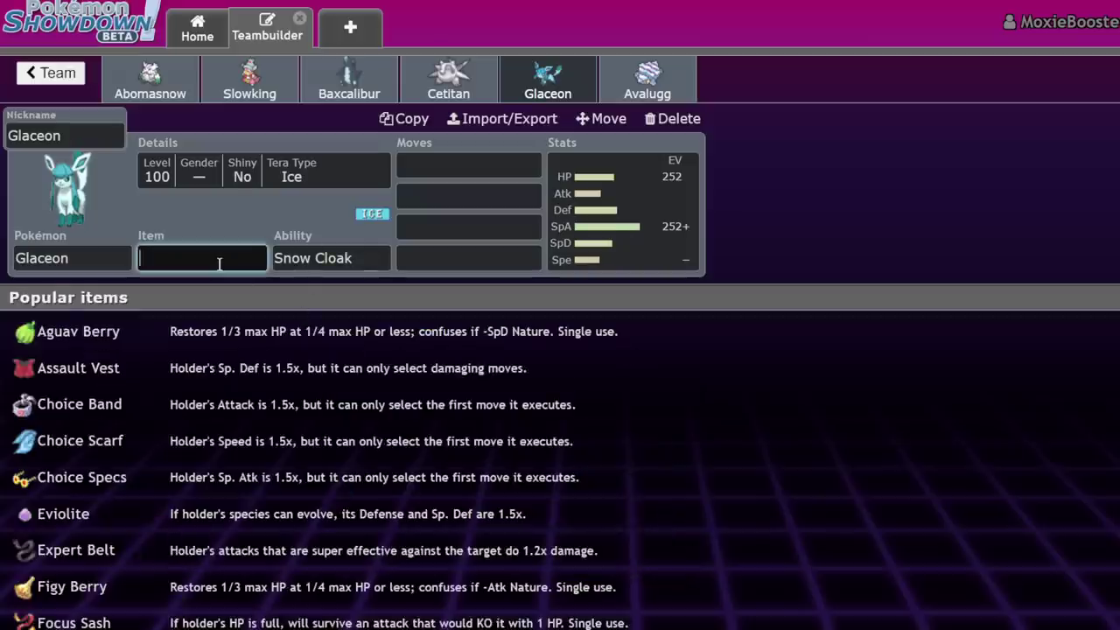
text(life)
click(282, 330)
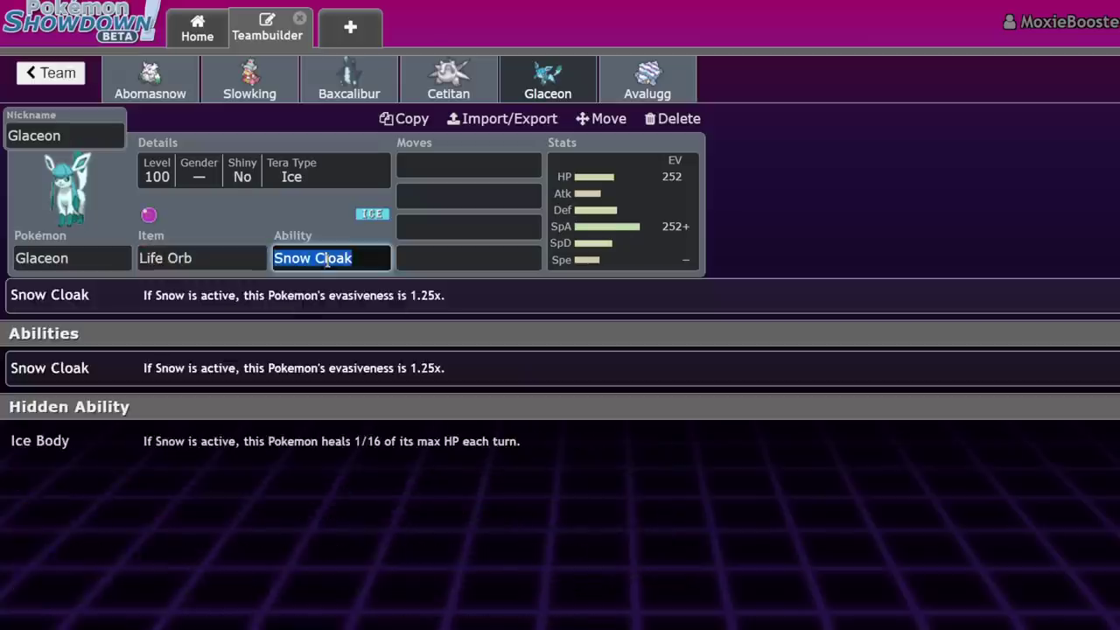
- Change Glaceon's ability to Ice Body and put 4 EVs into Defense
click(160, 433)
click(679, 226)
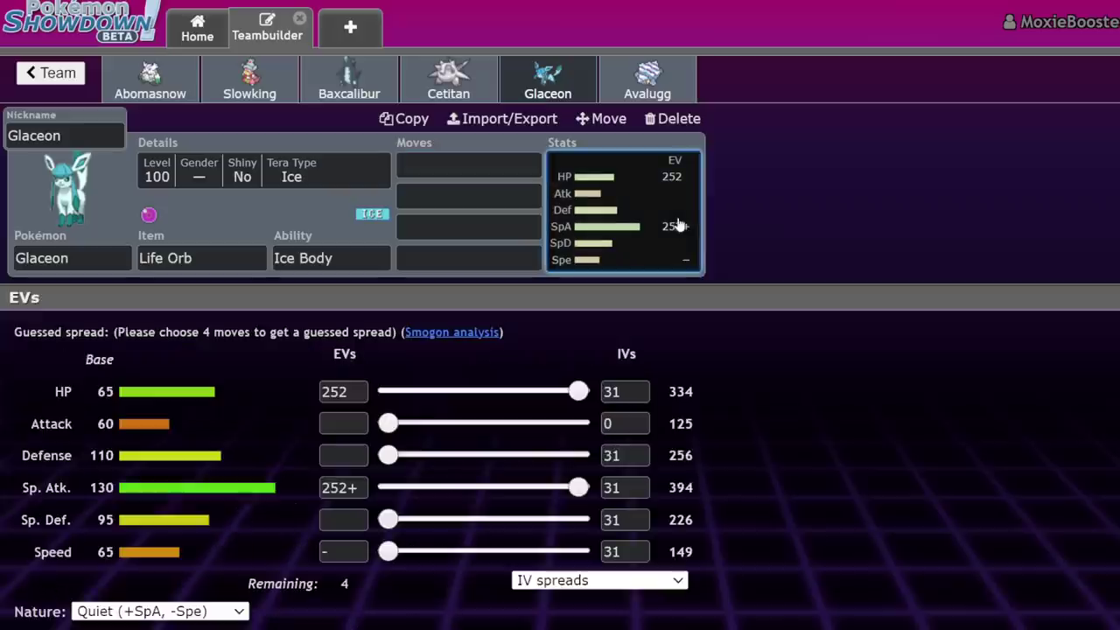
click(393, 454)
- Add Blizzard as Glaceon's first move and review the Ice Body description
click(446, 165)
text(bli)
key(Return)
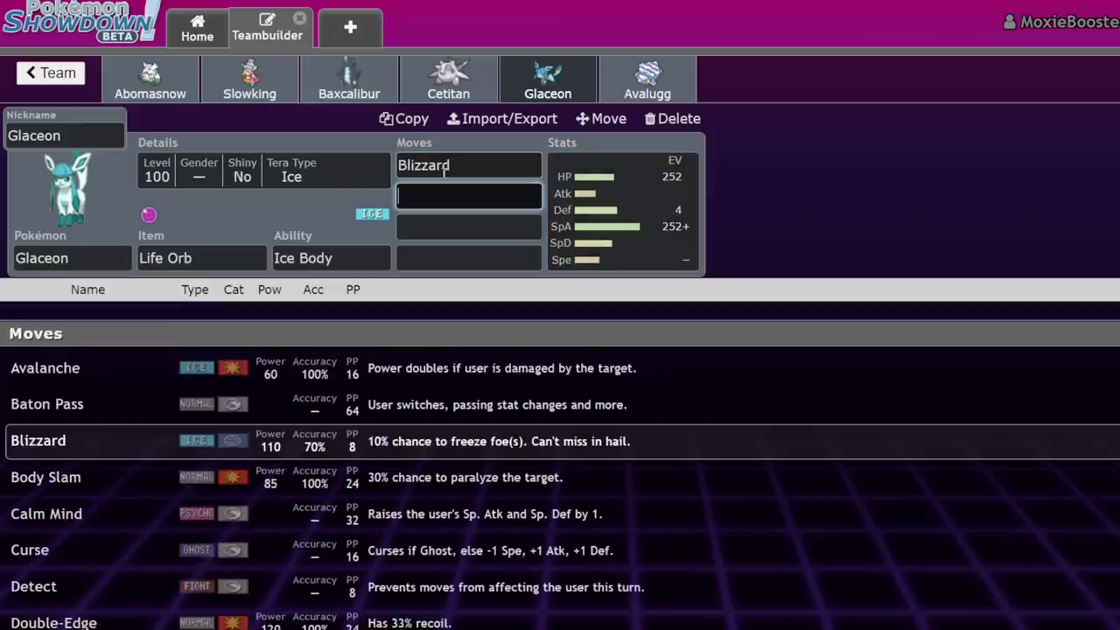
key(Tab)
key(Tab)
key(Tab)
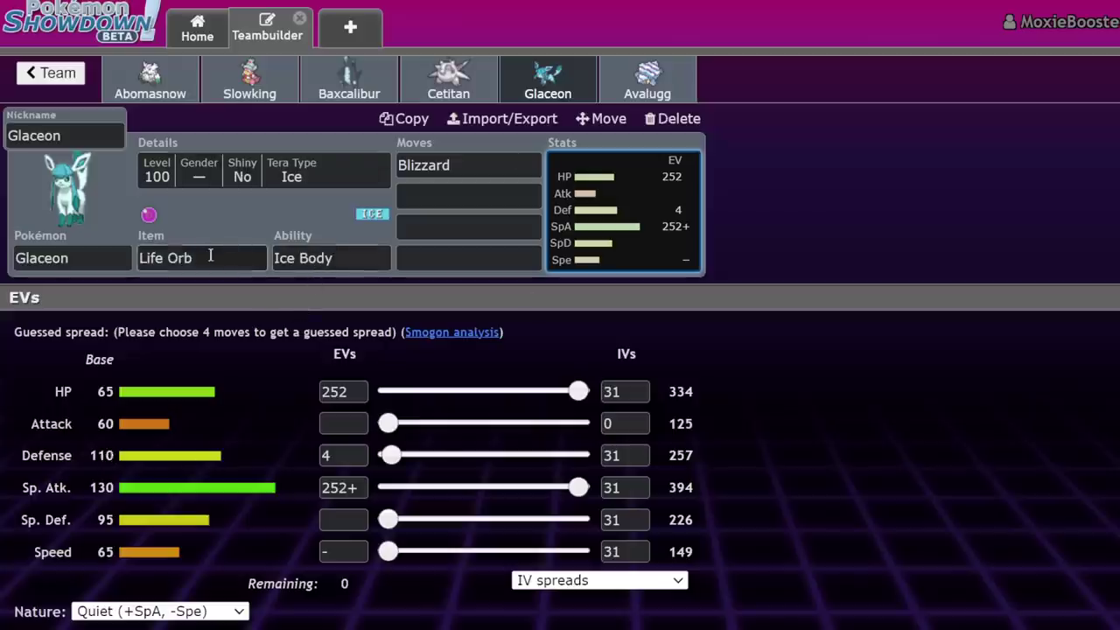
click(301, 258)
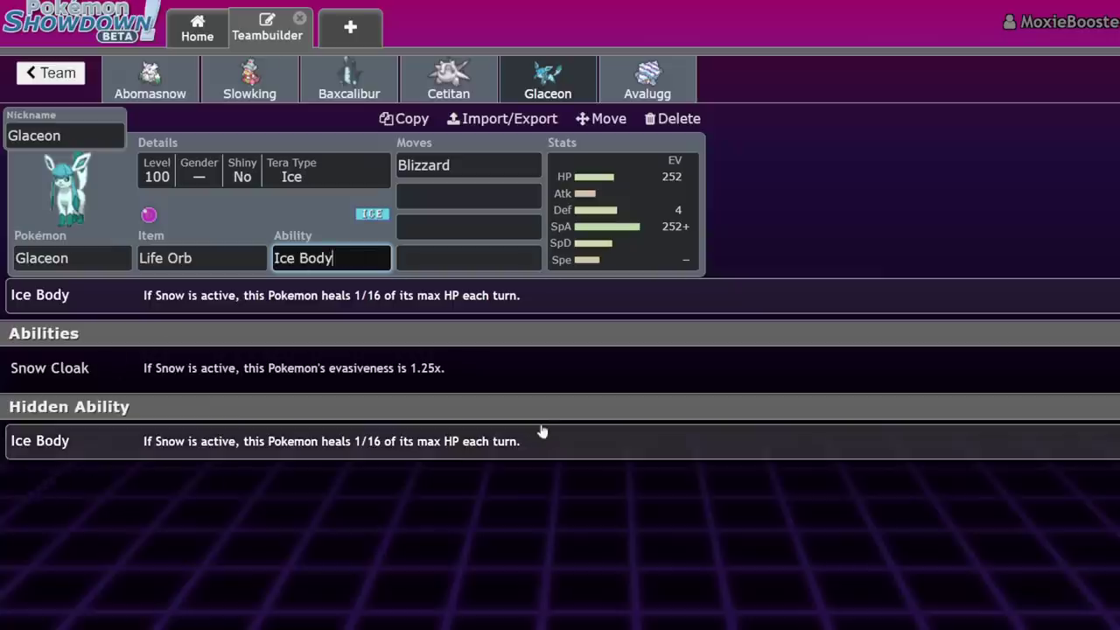
click(453, 185)
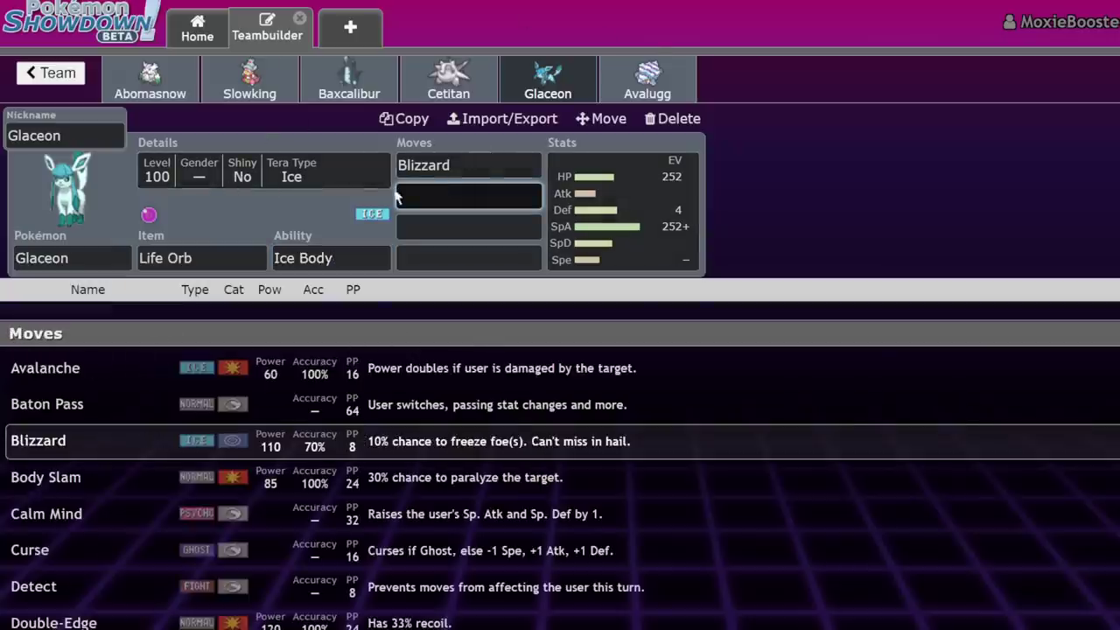
- Check Avalugg's base stats and add Body Press as its first move
click(660, 83)
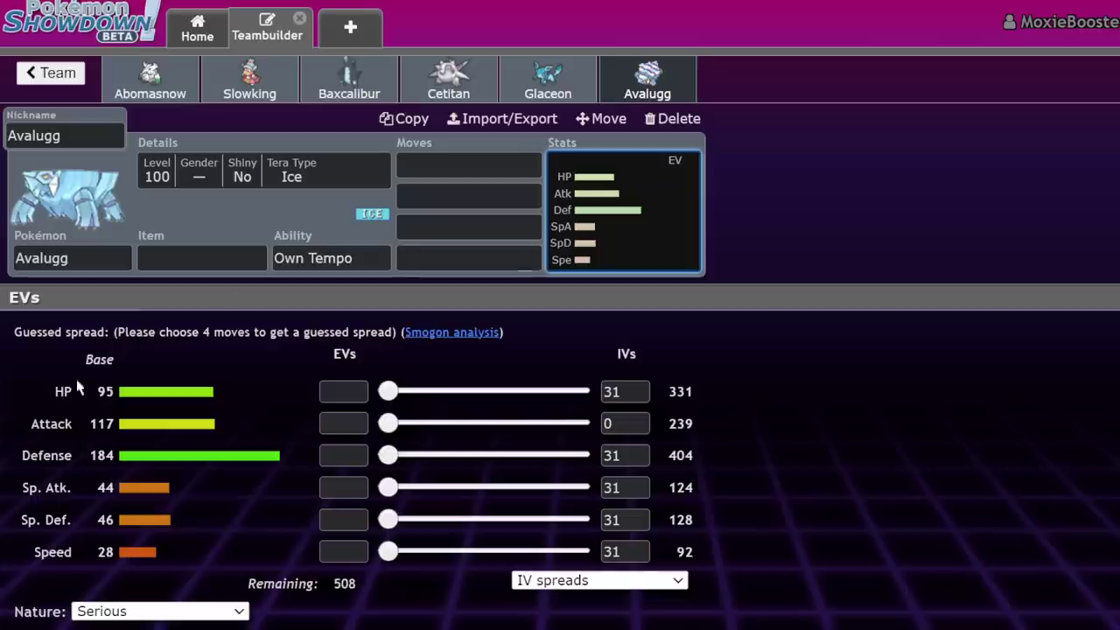
click(451, 167)
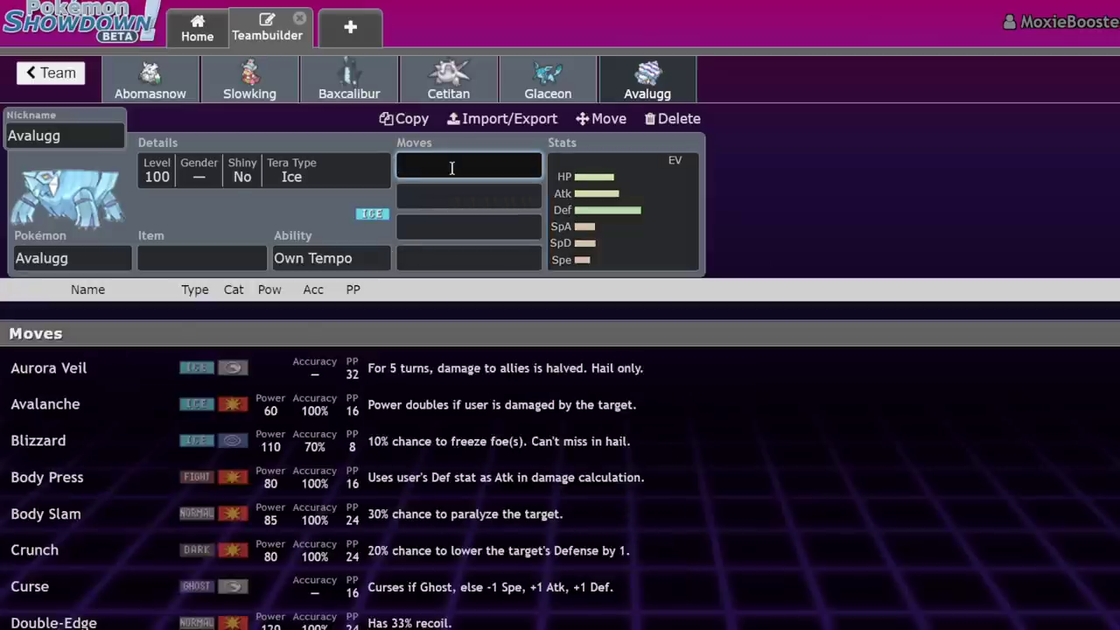
text(bod)
key(Return)
click(451, 170)
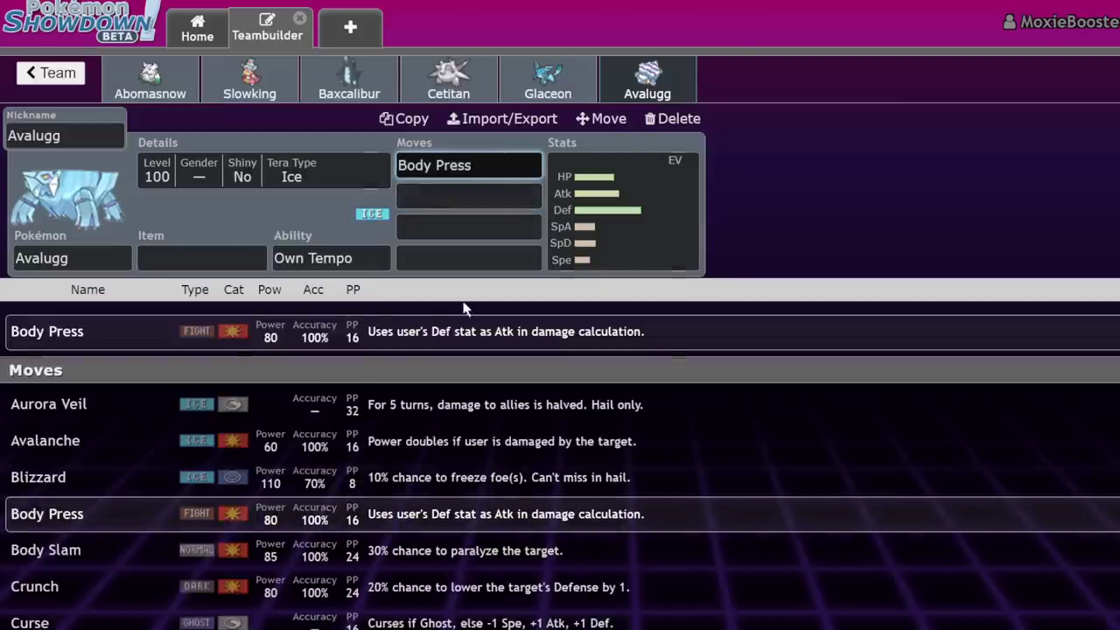
- Open Slowking from the team overview and add Chilly Reception as its first move
click(49, 75)
scroll(662, 306, down, 8)
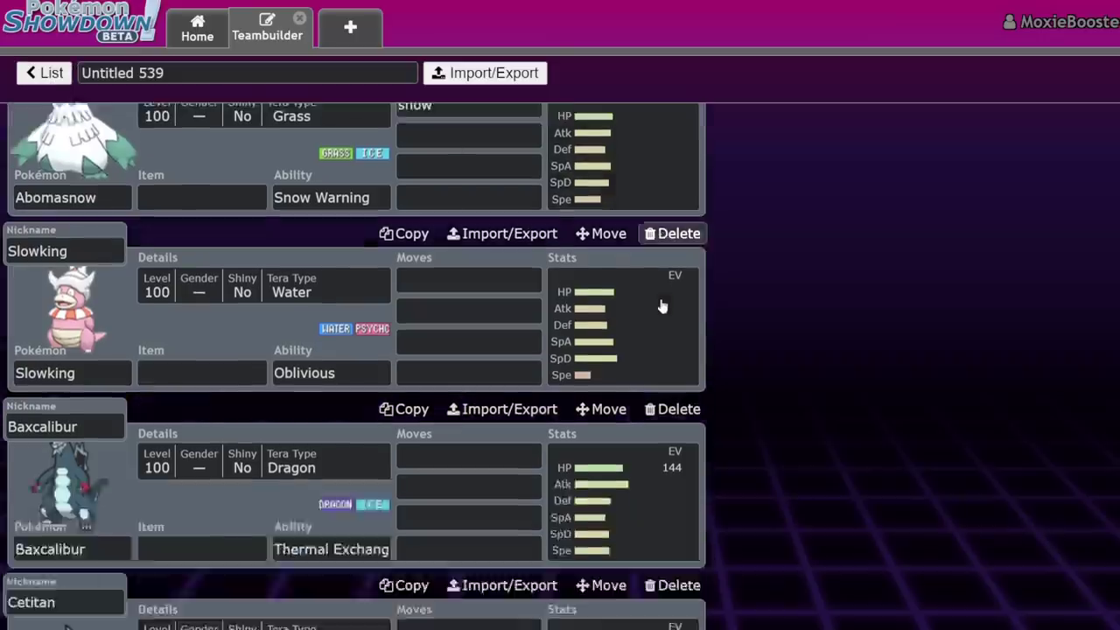
scroll(679, 358, up, 8)
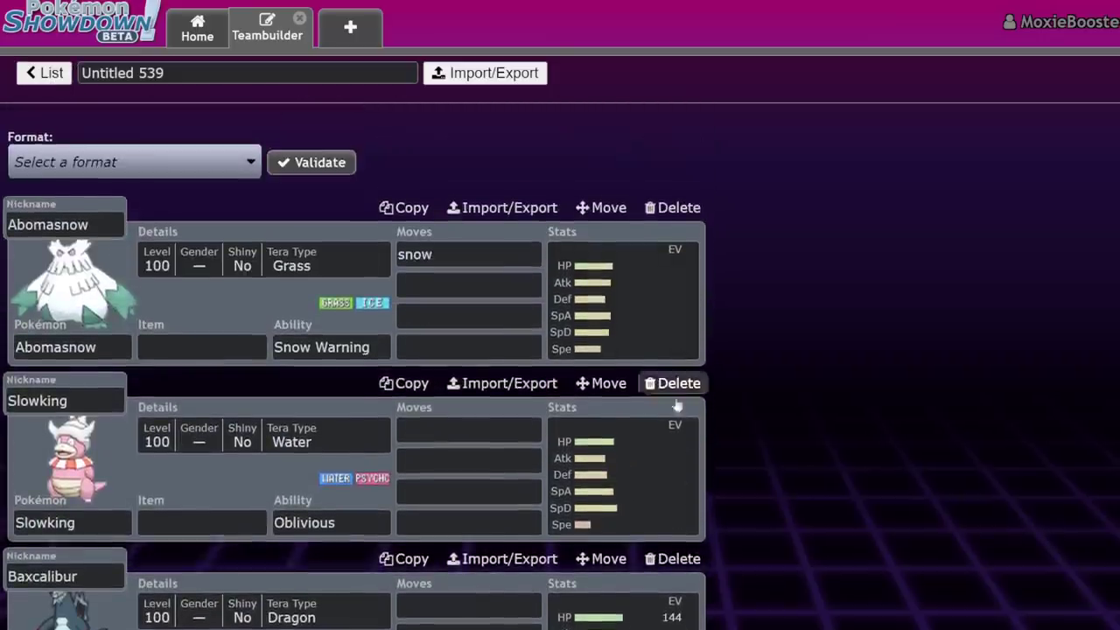
click(668, 429)
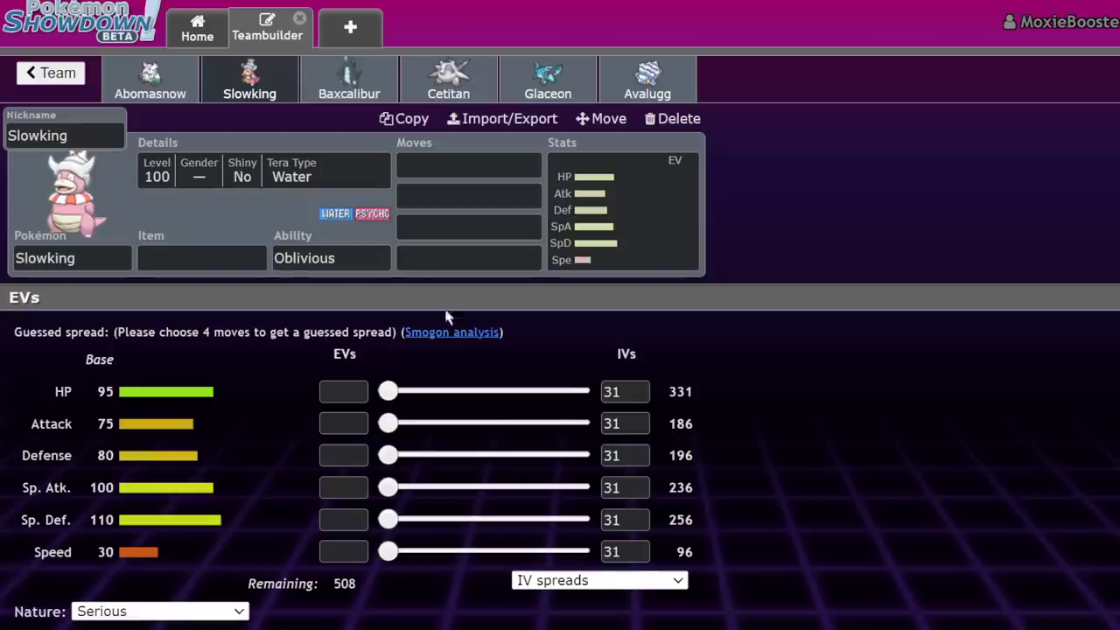
click(195, 257)
click(437, 168)
text(chil;l)
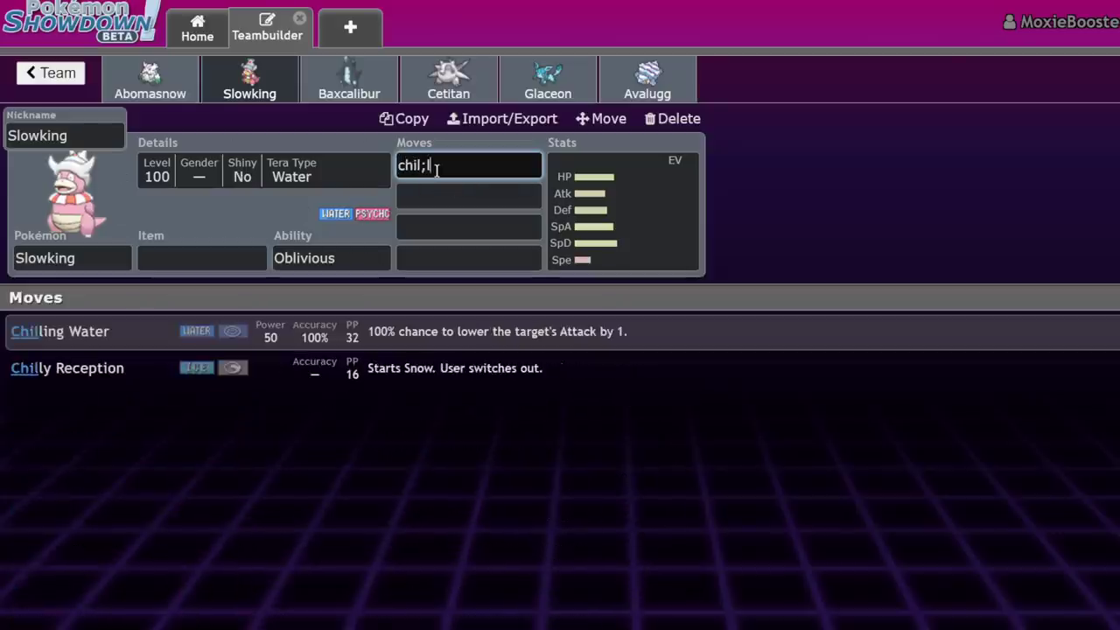
click(485, 383)
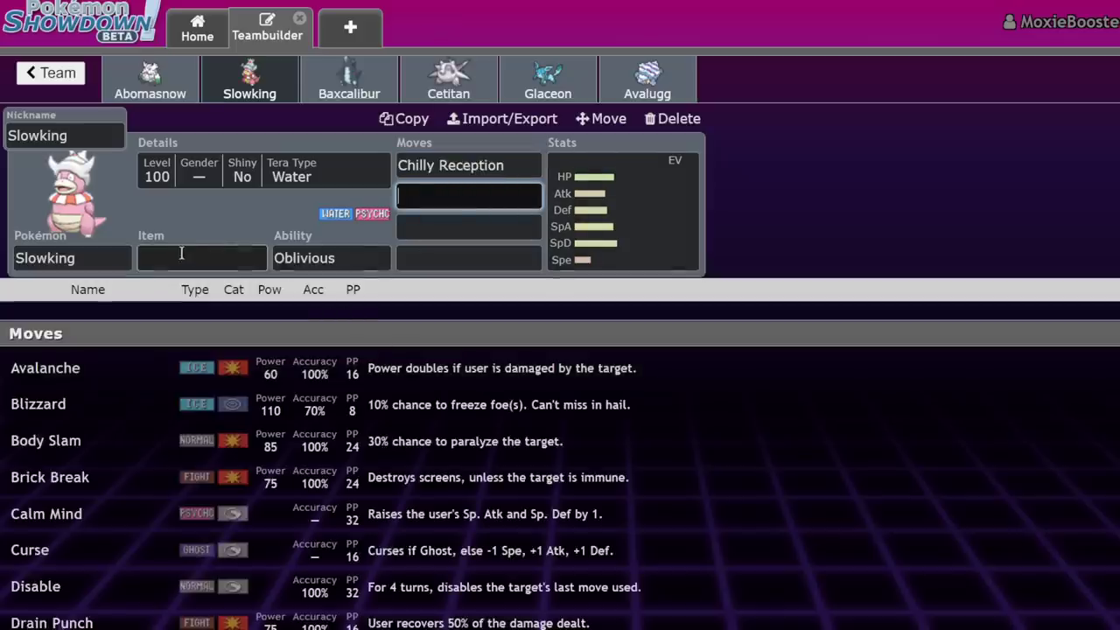
- Add Trick Room as Slowking's second move
click(40, 257)
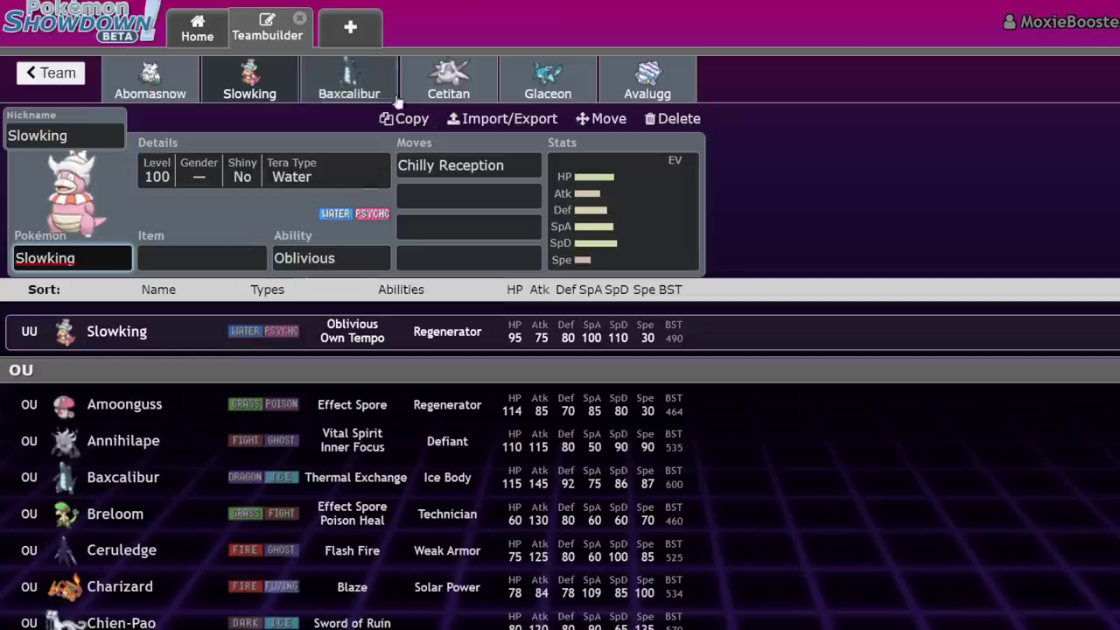
click(433, 166)
click(433, 196)
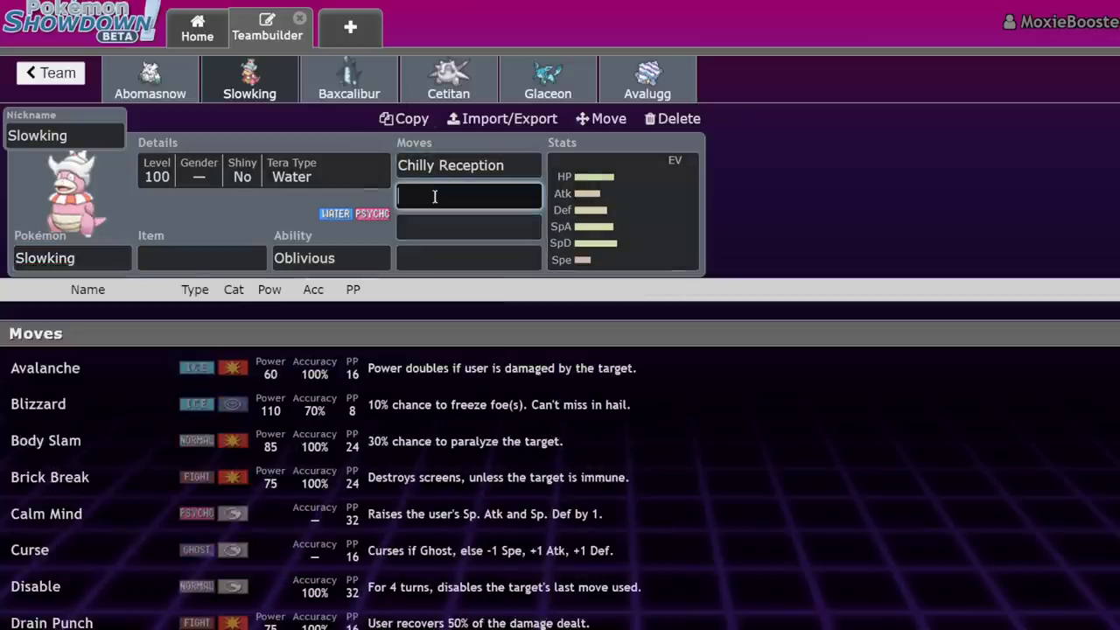
text(trick)
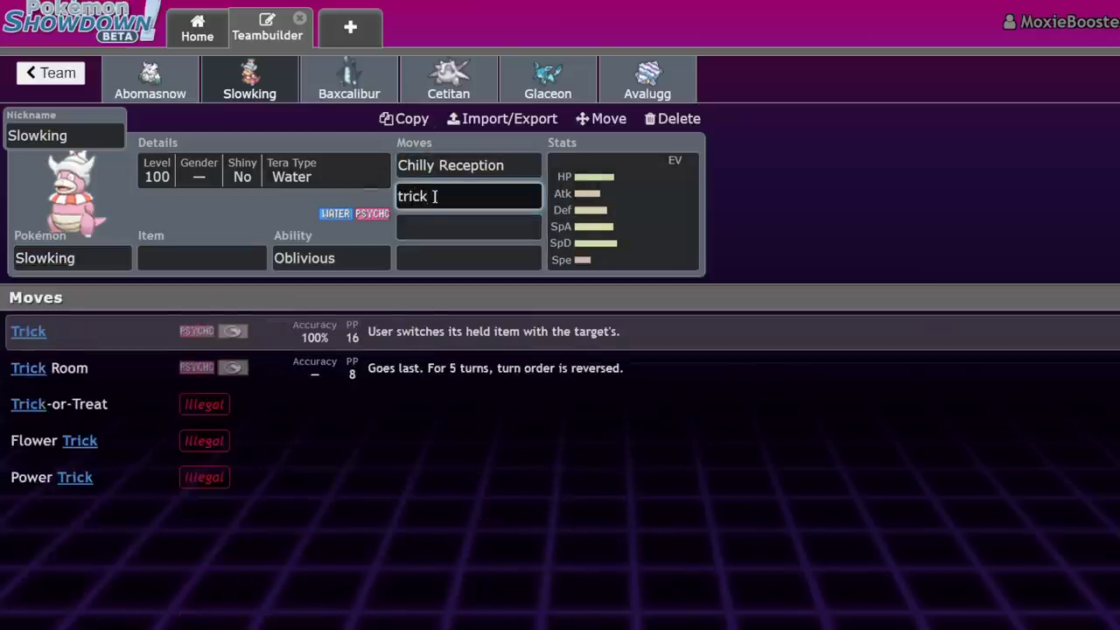
click(353, 369)
- Try Flamethrower as Slowking's third move and replace it with Hydro Pump
text(flame)
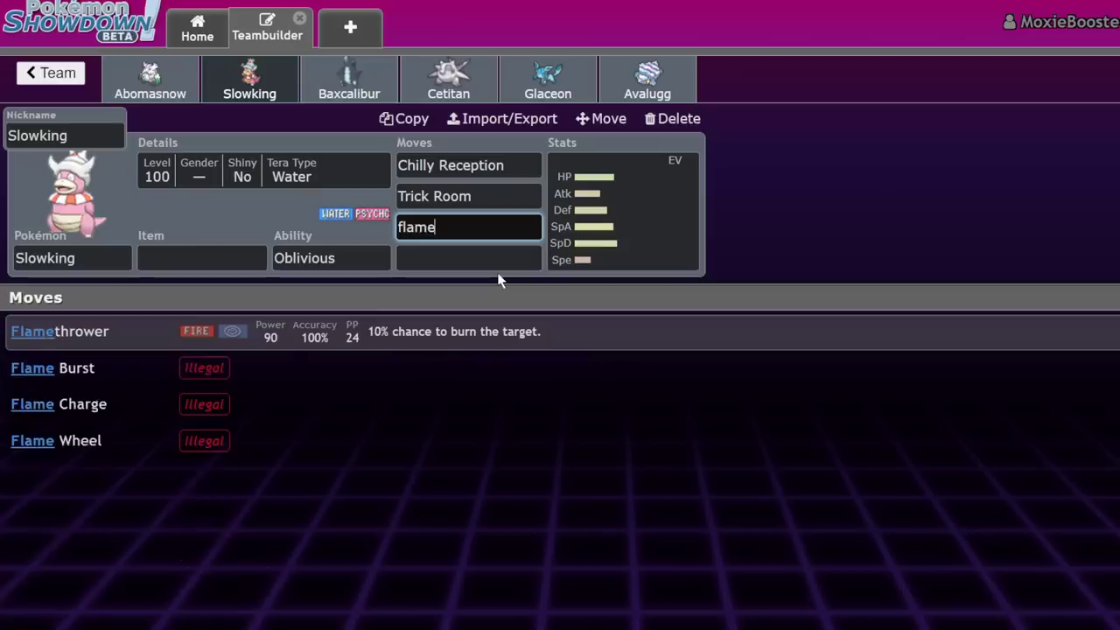
key(Return)
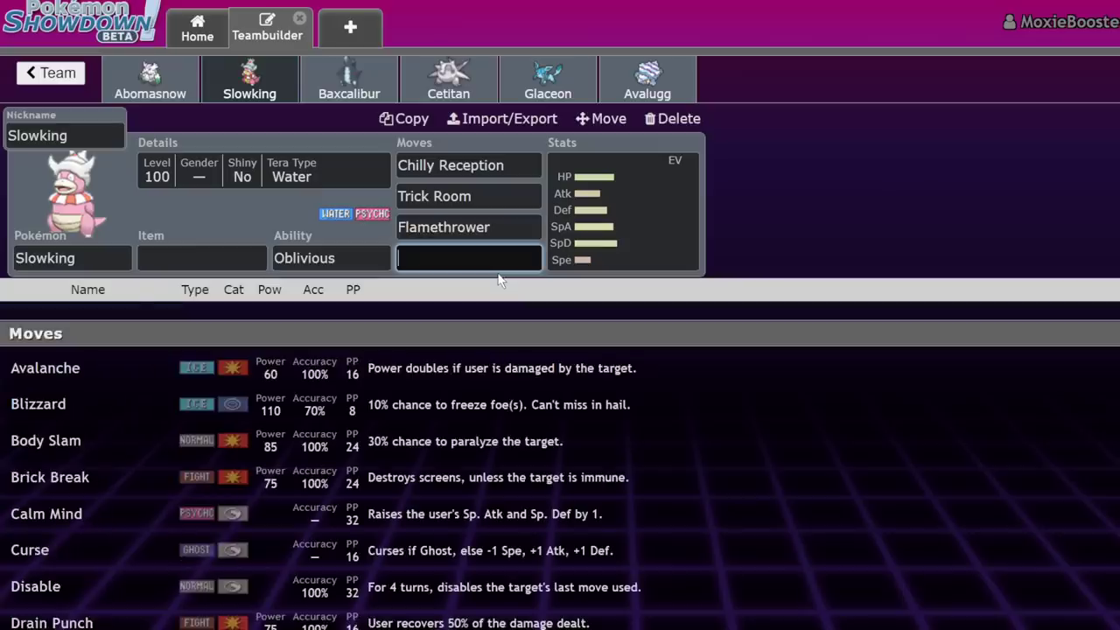
click(522, 233)
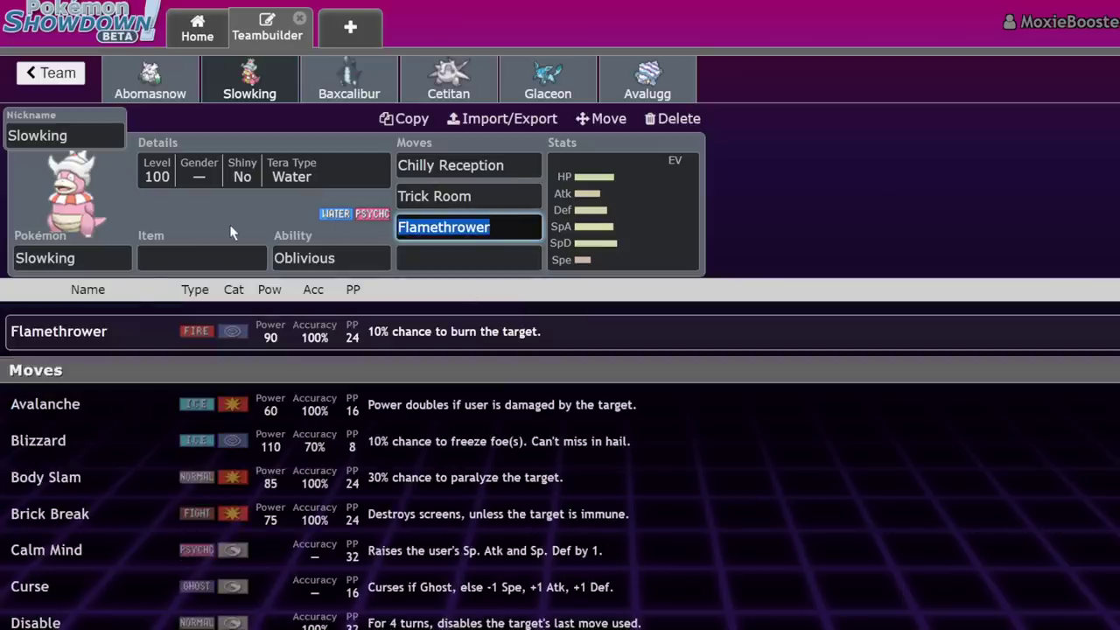
text(hyd)
key(Return)
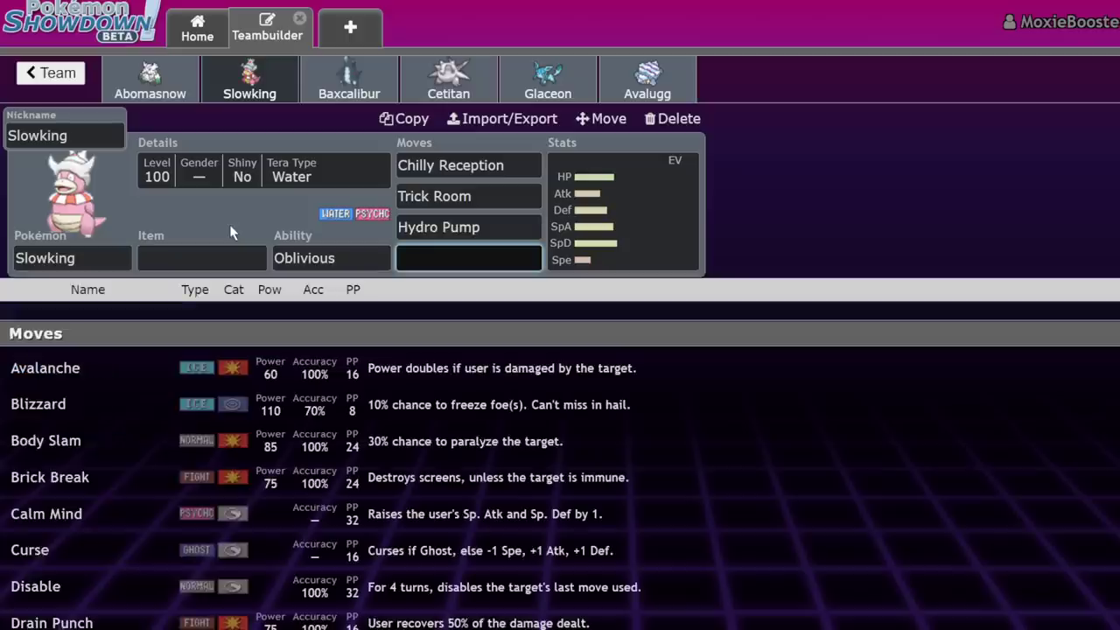
- Add Psychic as Slowking's fourth move and review its stats and the Chilly Reception description
text(ps)
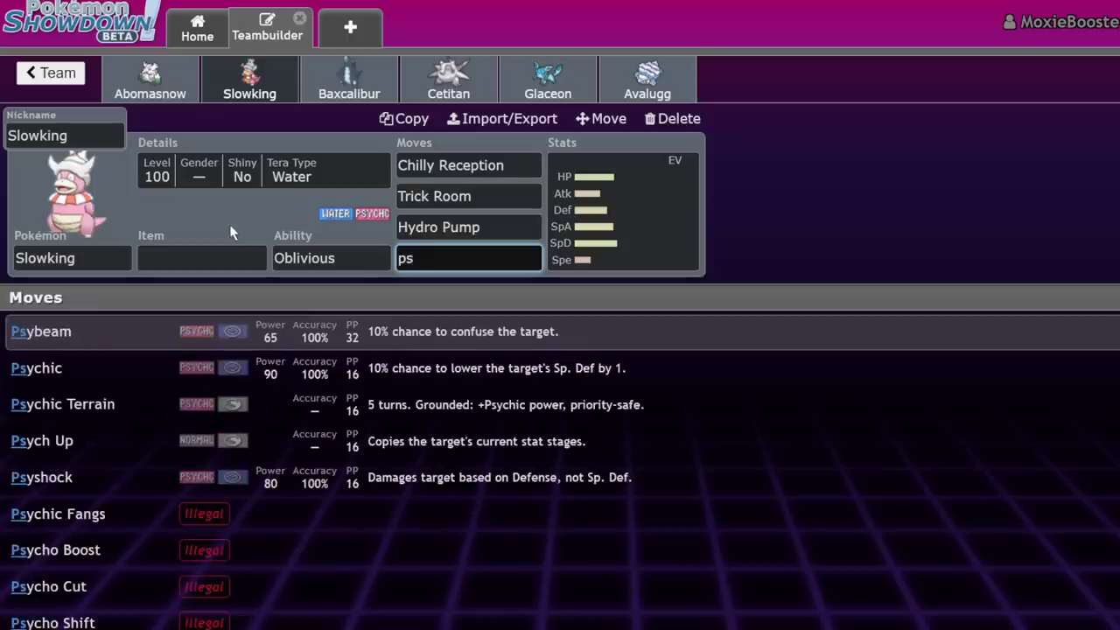
click(351, 377)
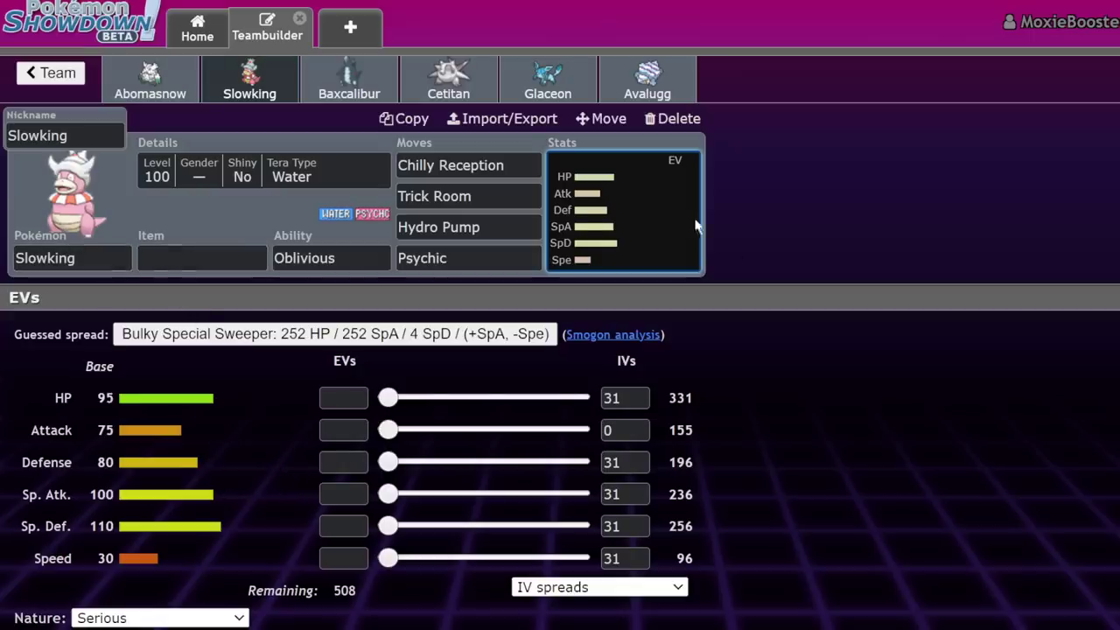
click(521, 165)
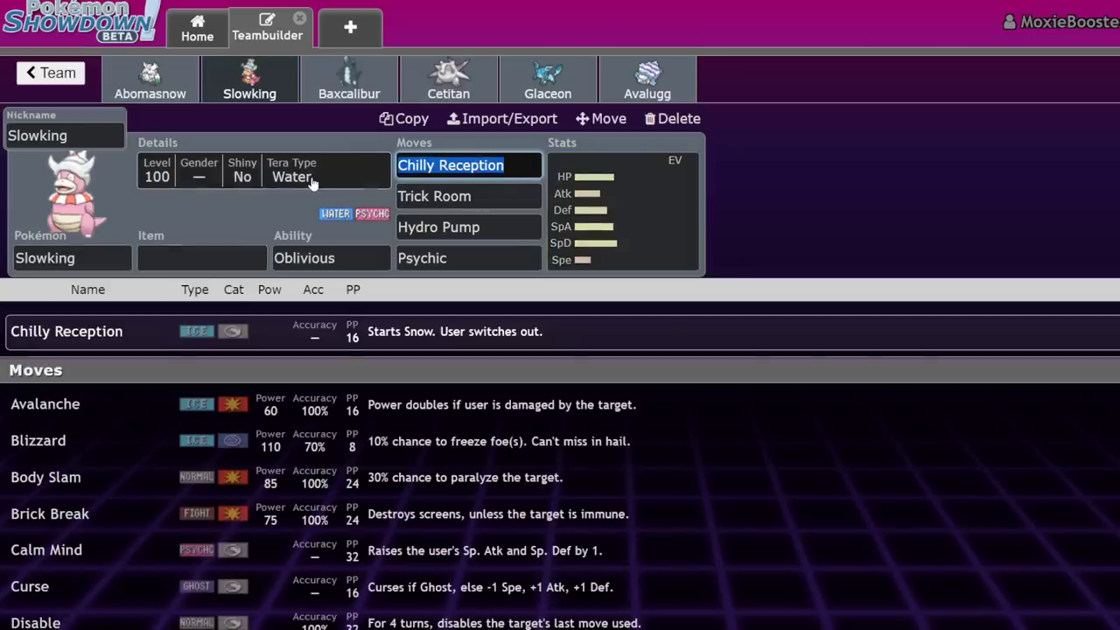
- Review Cetitan's Slush Rush ability and add Icicle Crash as its first move
click(441, 92)
click(330, 261)
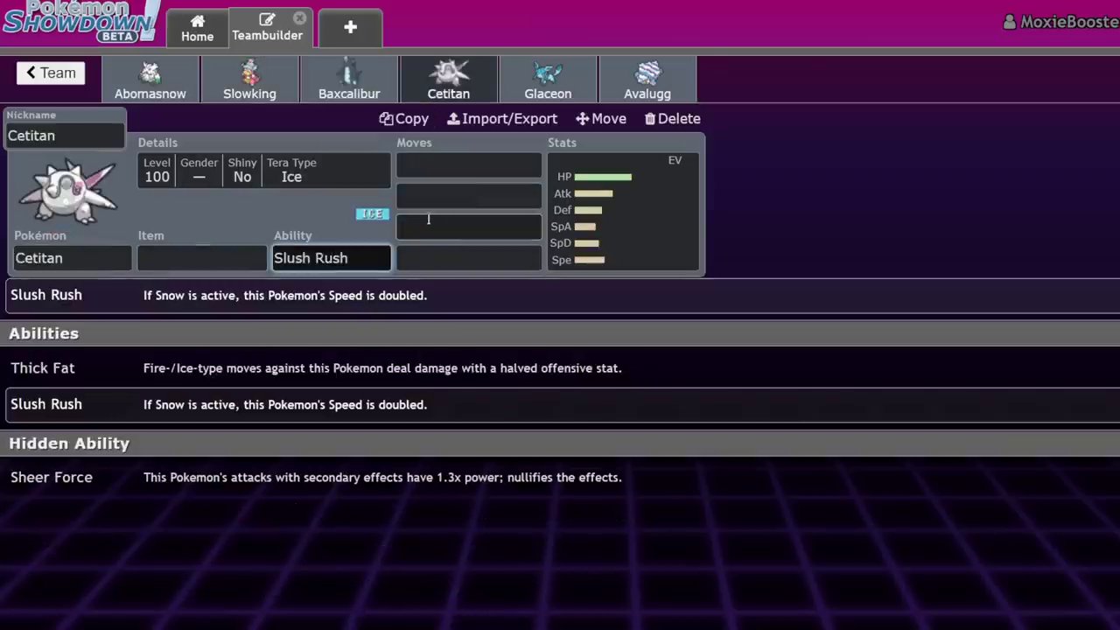
key(Tab)
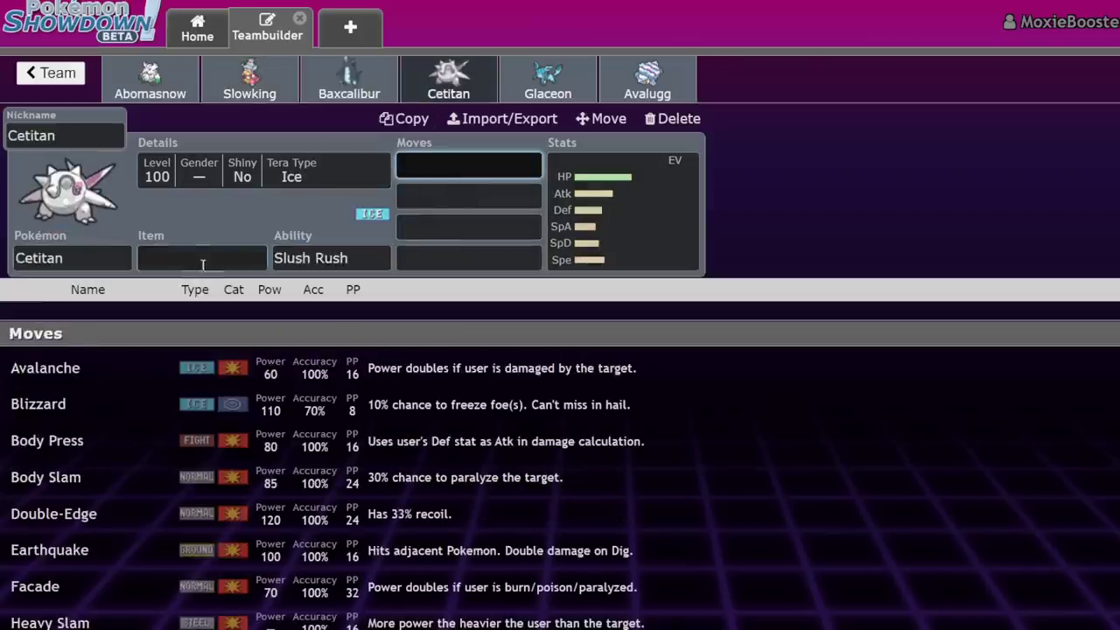
text(ici)
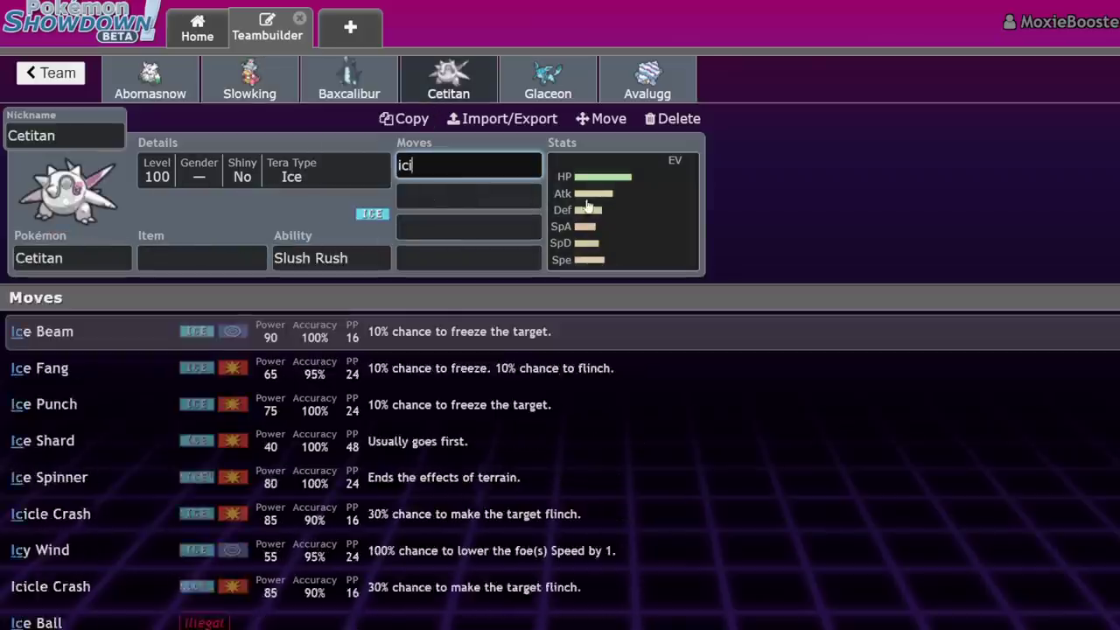
click(469, 332)
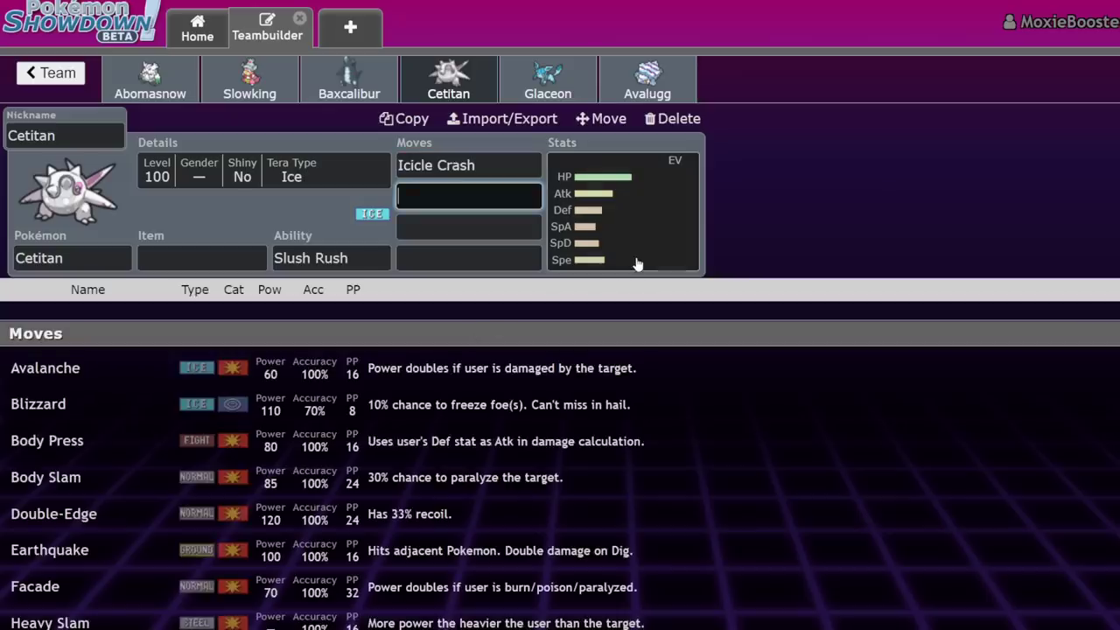
- Leave the current team, open the team Untitled 538 and view Baxcalibur's EV spread
click(58, 74)
click(54, 73)
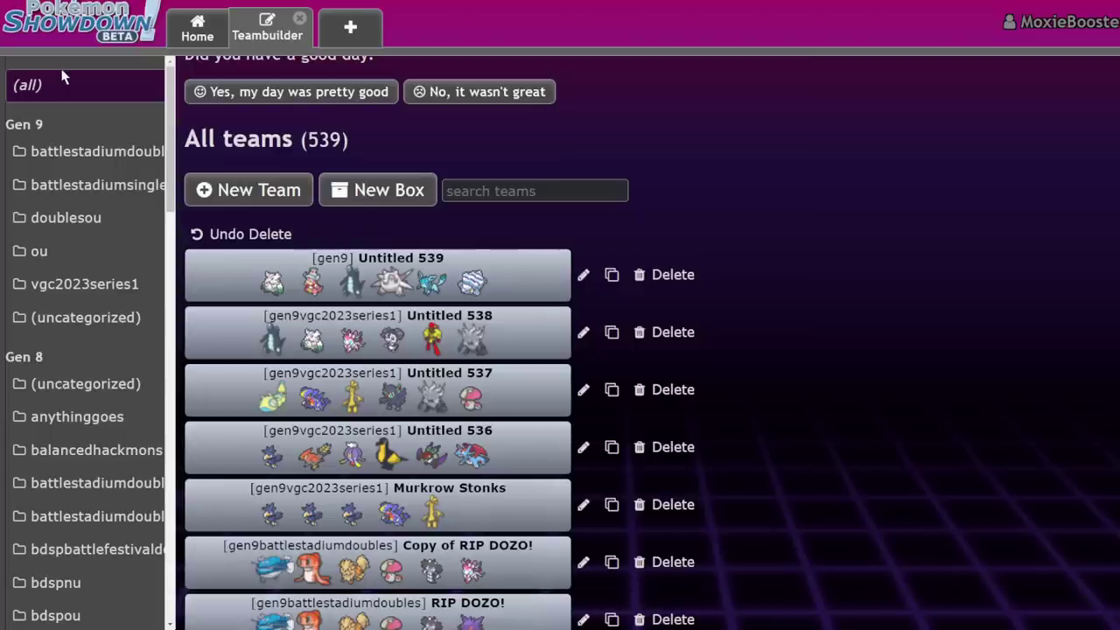
click(338, 341)
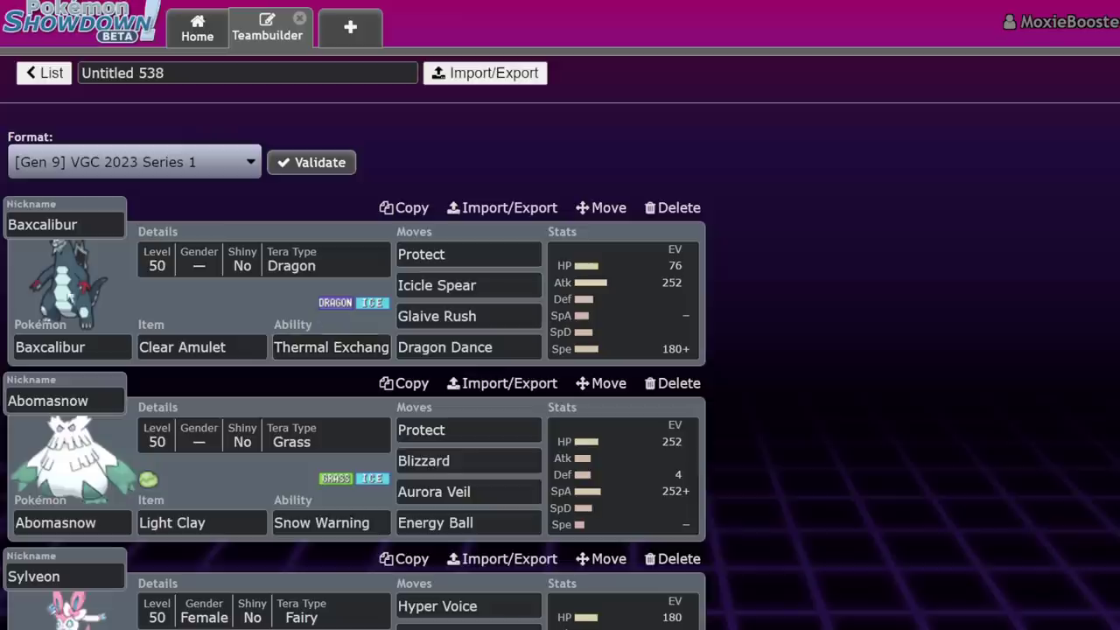
click(670, 320)
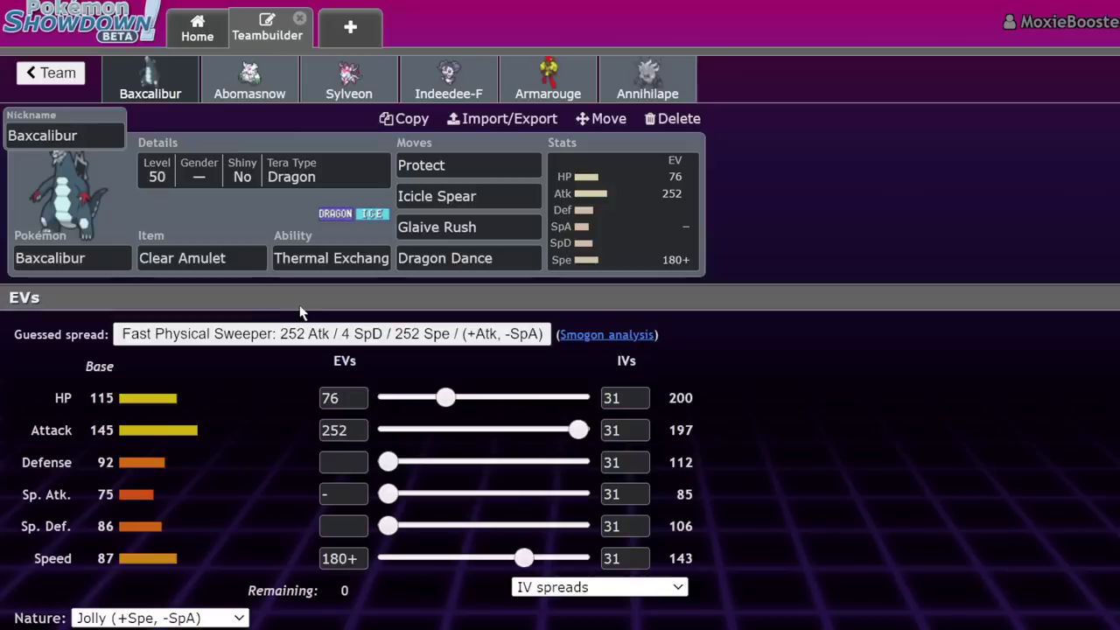
- Look through the sets of the Untitled 538 members, comparing Baxcalibur and Abomasnow repeatedly
click(254, 83)
click(448, 83)
click(564, 83)
click(691, 91)
click(141, 91)
click(280, 80)
click(167, 88)
click(280, 83)
click(140, 87)
click(280, 83)
click(140, 87)
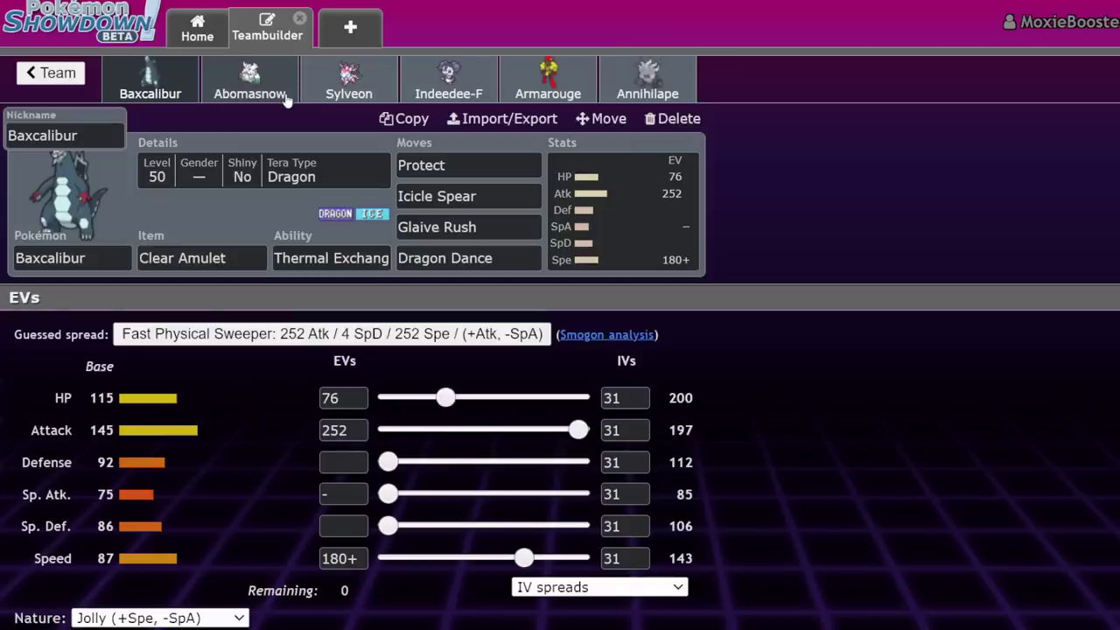
- Examine Indeedee-F's Trick Room set and compare it with Abomasnow's moves
click(427, 92)
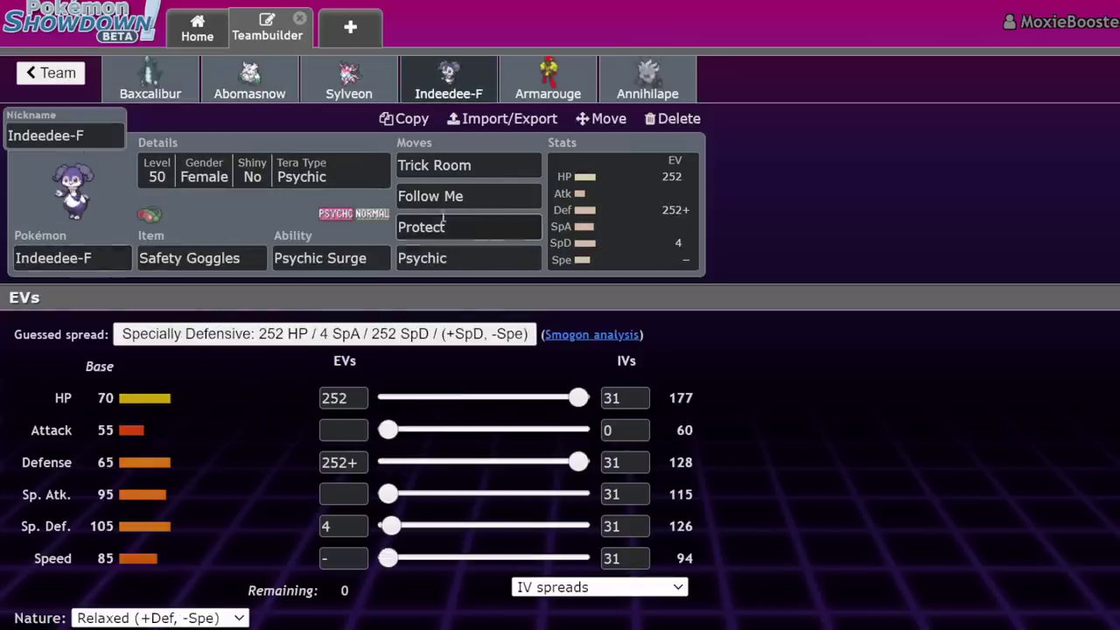
click(497, 165)
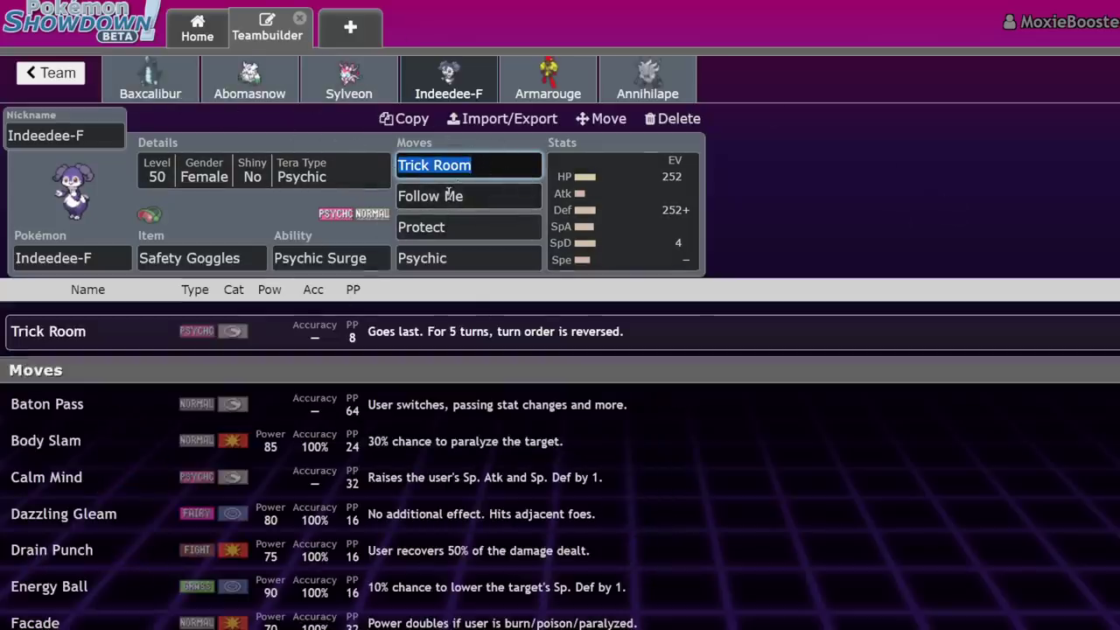
click(249, 79)
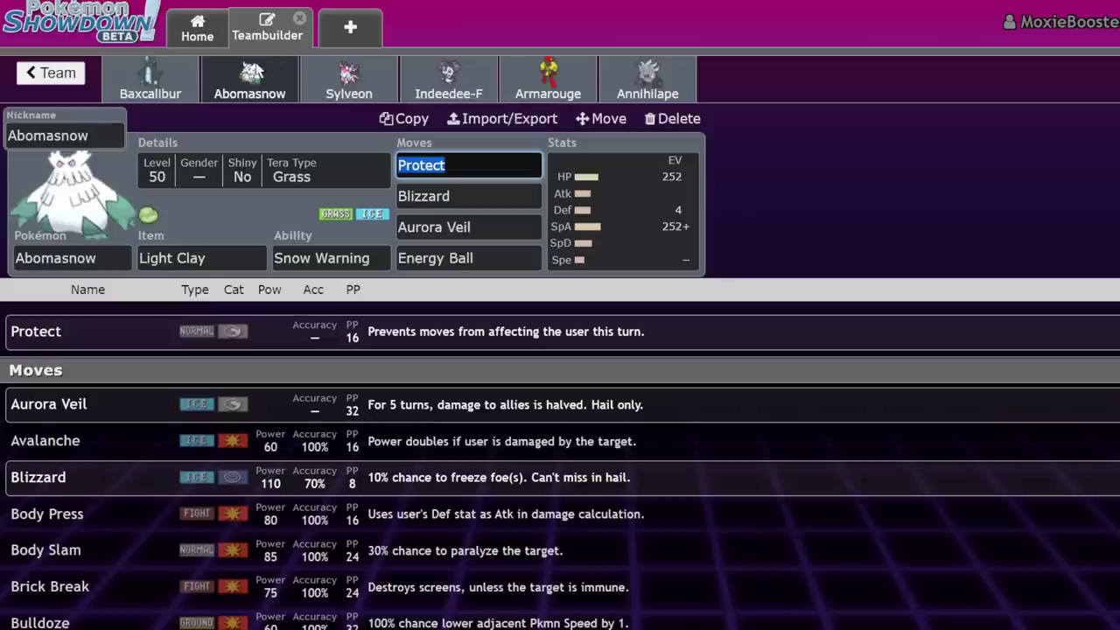
click(448, 78)
click(252, 77)
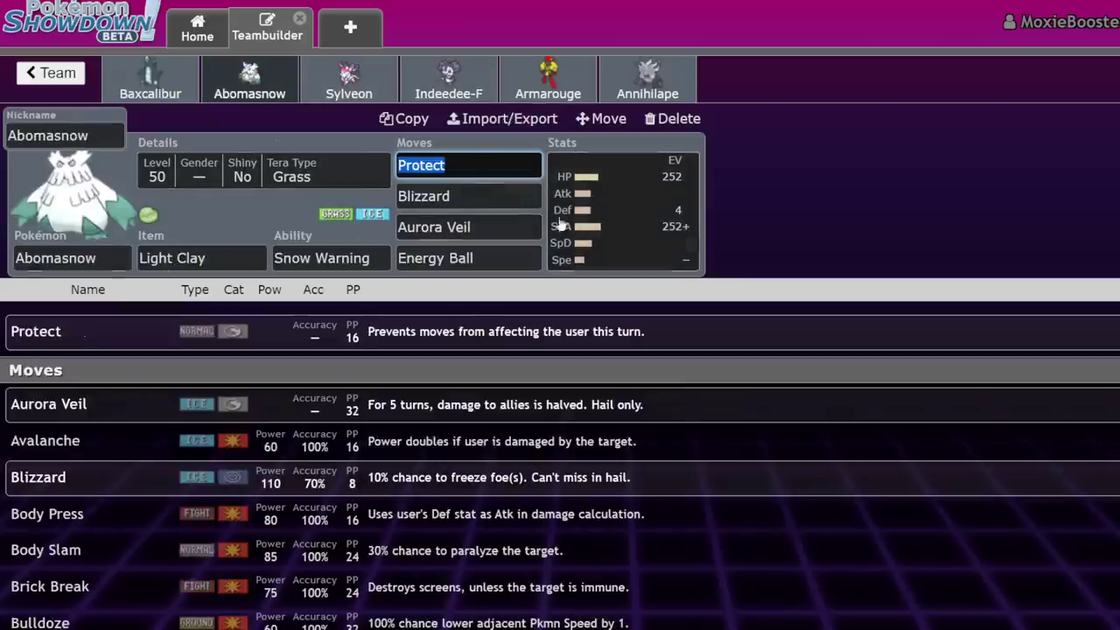
- Glance at Indeedee-F and Abomasnow, then examine Baxcalibur's EV spread, Clear Amulet item, Thermal Exchange ability and Dragon Dance move
click(430, 91)
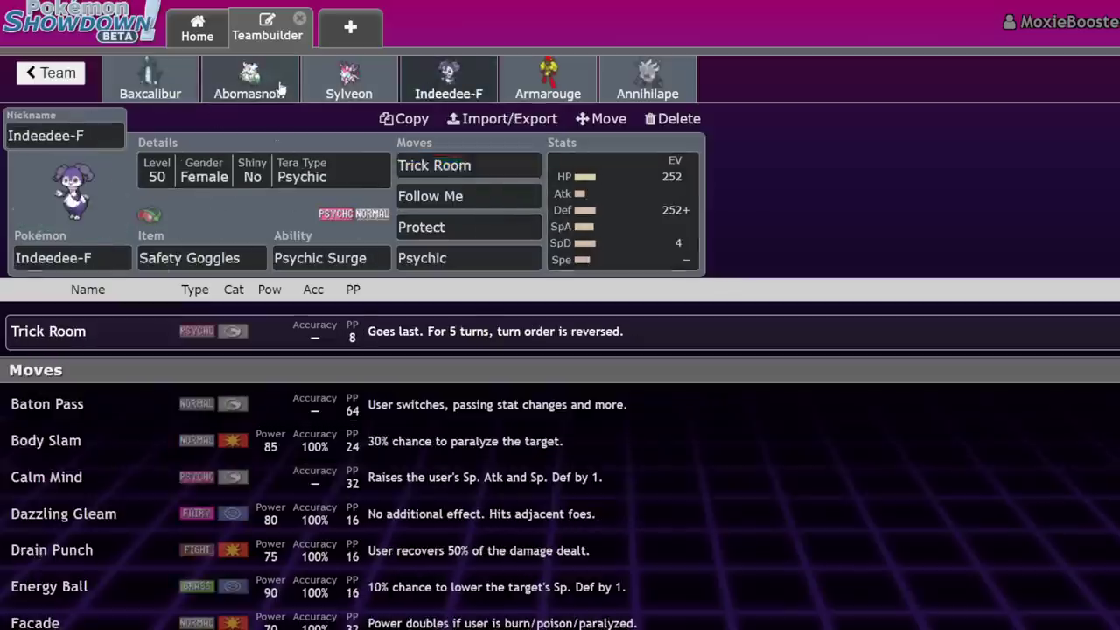
click(279, 87)
click(186, 88)
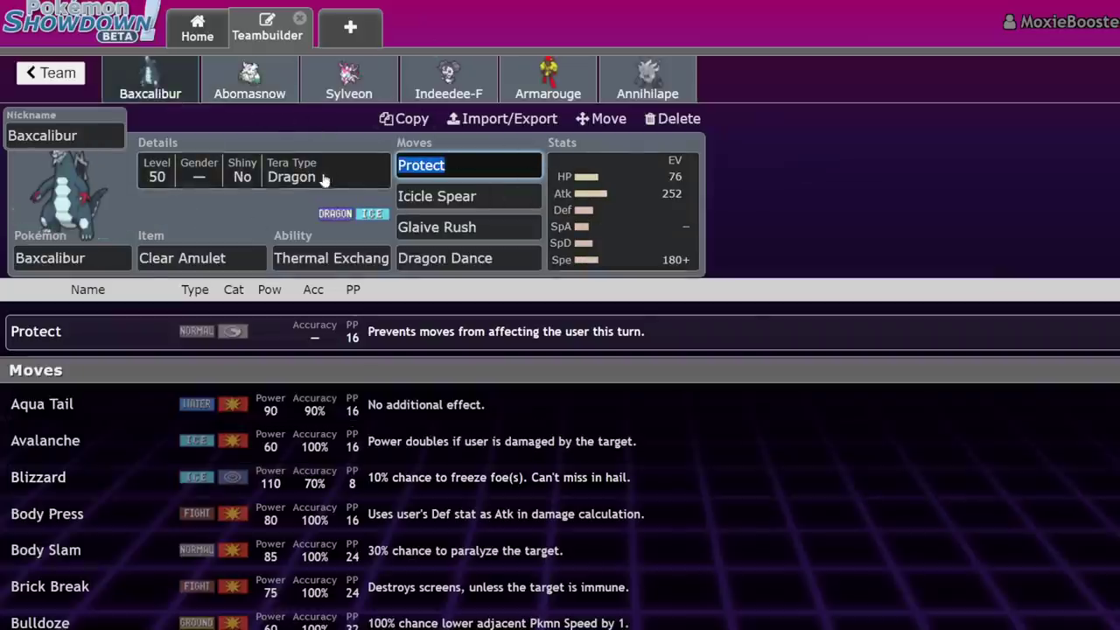
click(695, 218)
click(236, 256)
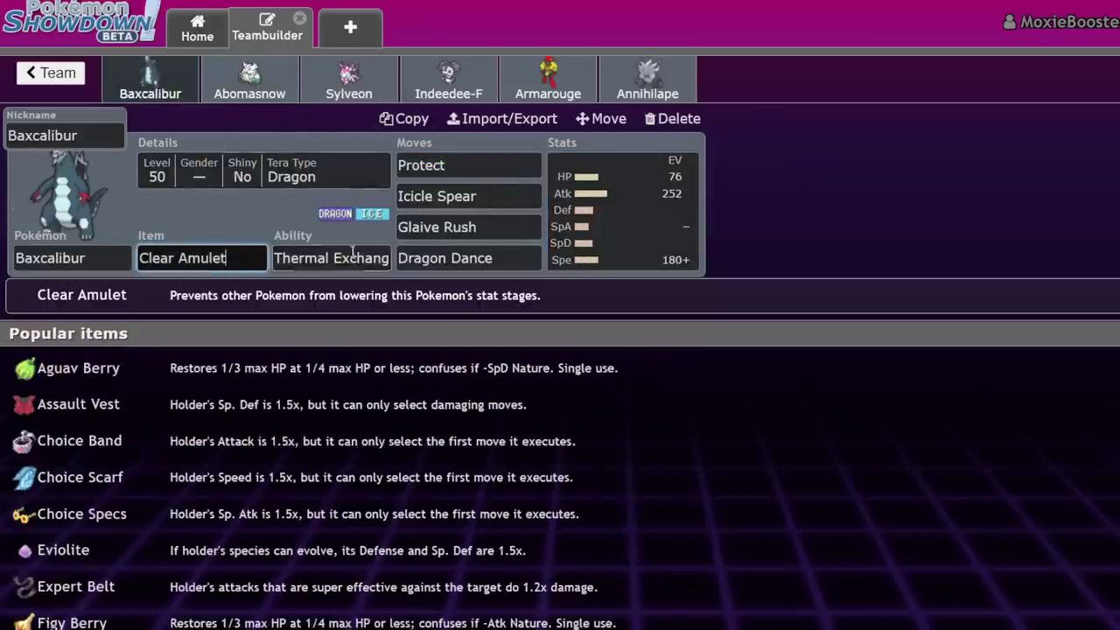
click(354, 254)
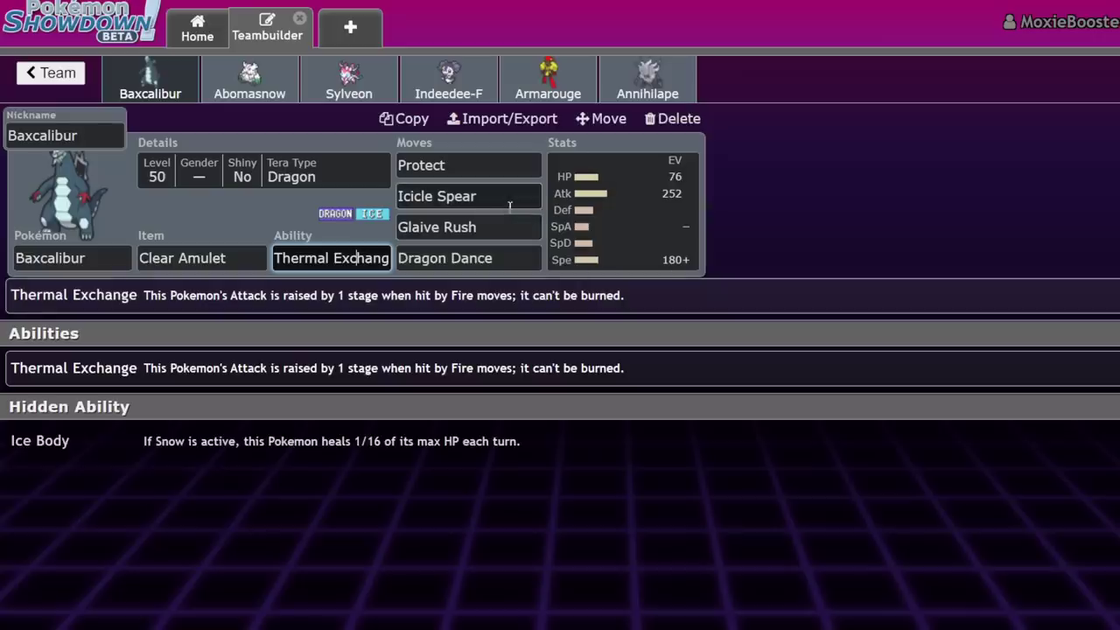
click(511, 254)
- Check Indeedee-F's set again and compare the EV spreads of Baxcalibur and Abomasnow
click(448, 79)
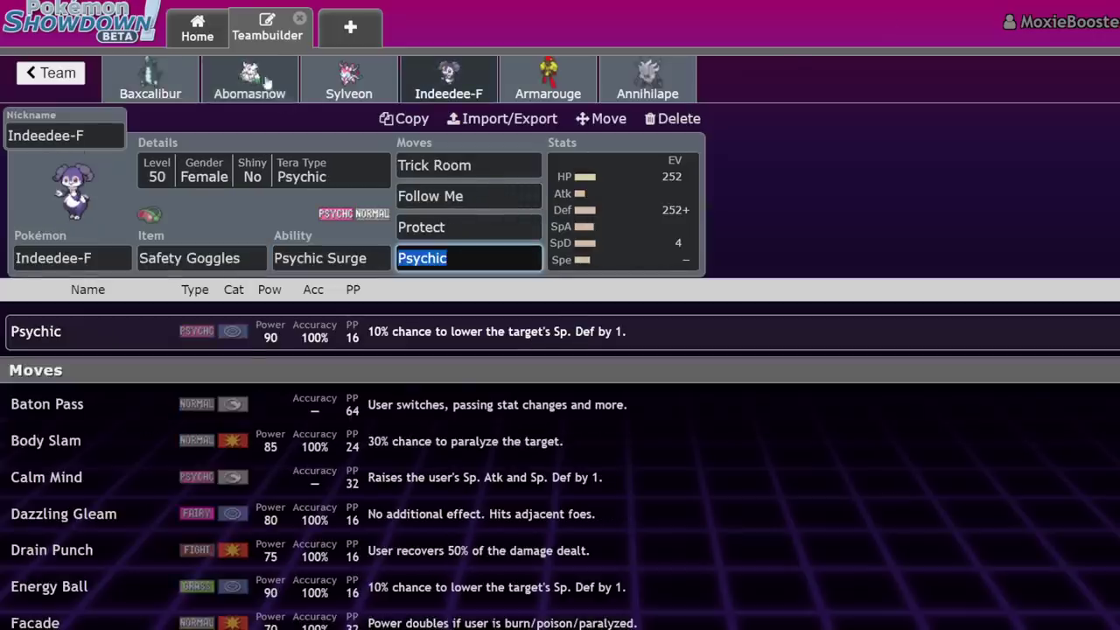
click(157, 83)
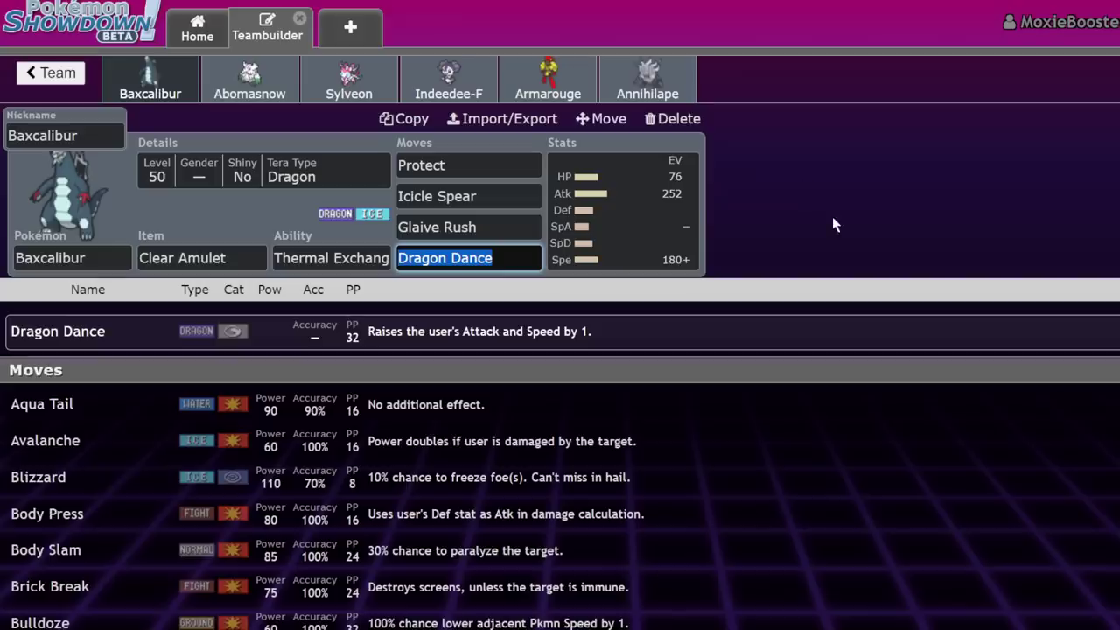
click(695, 219)
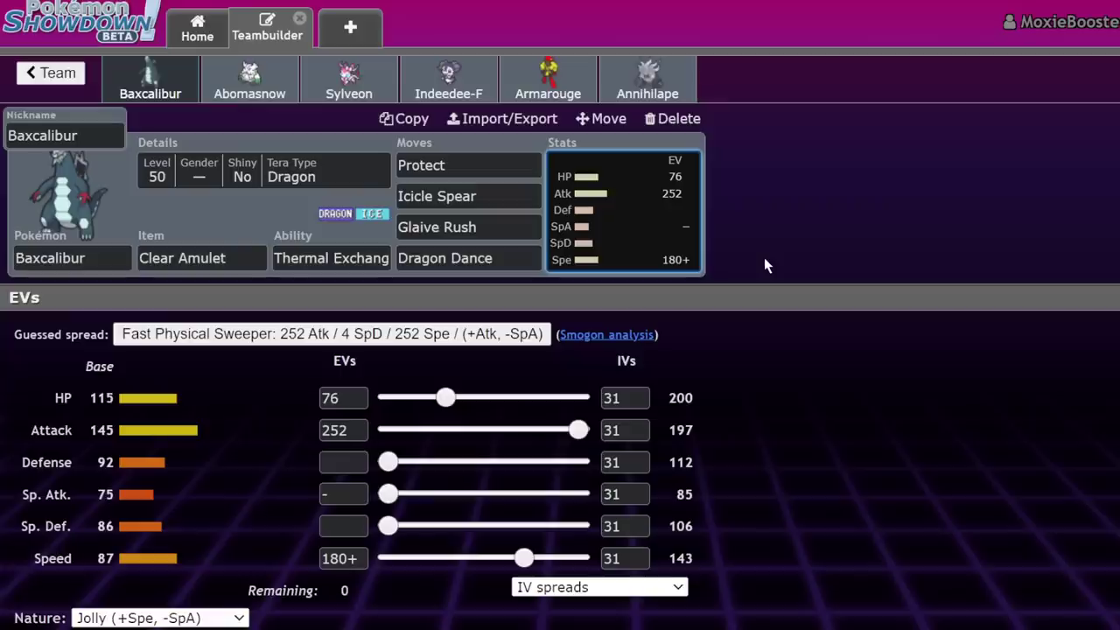
click(273, 66)
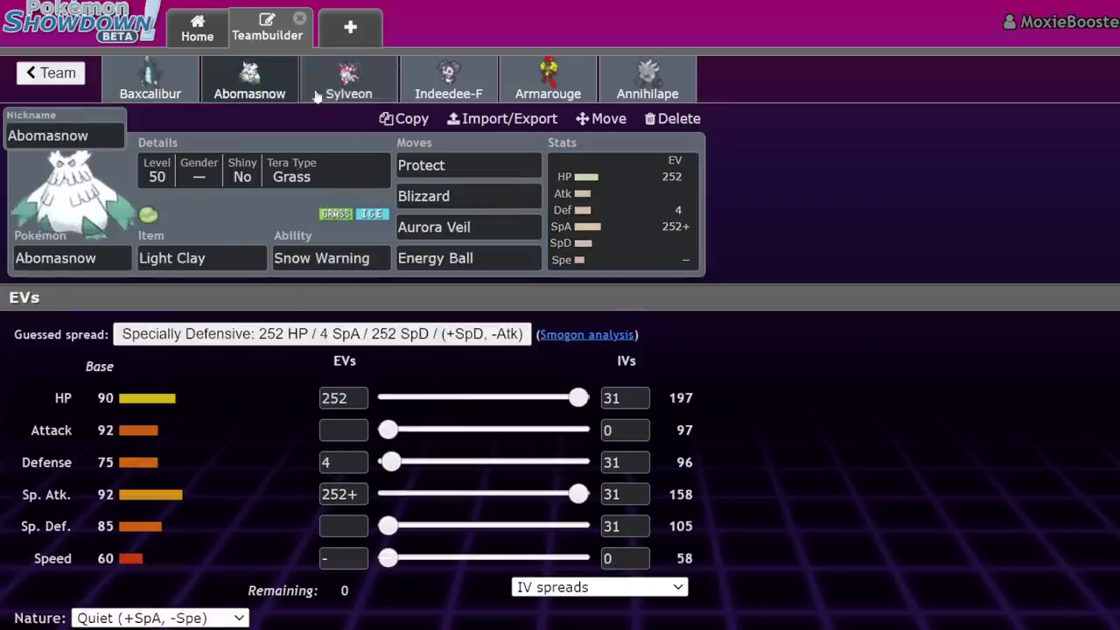
click(150, 77)
click(261, 92)
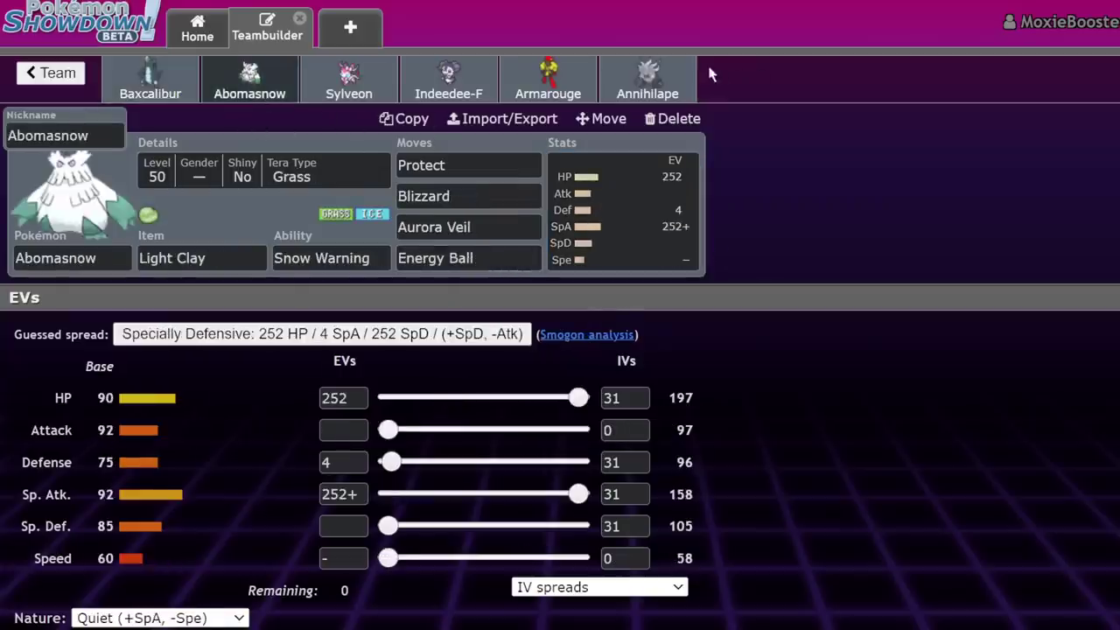
- Examine Annihilape's EV spread and Rage Fist, then view the Aurora Veil description on Abomasnow's set
click(678, 78)
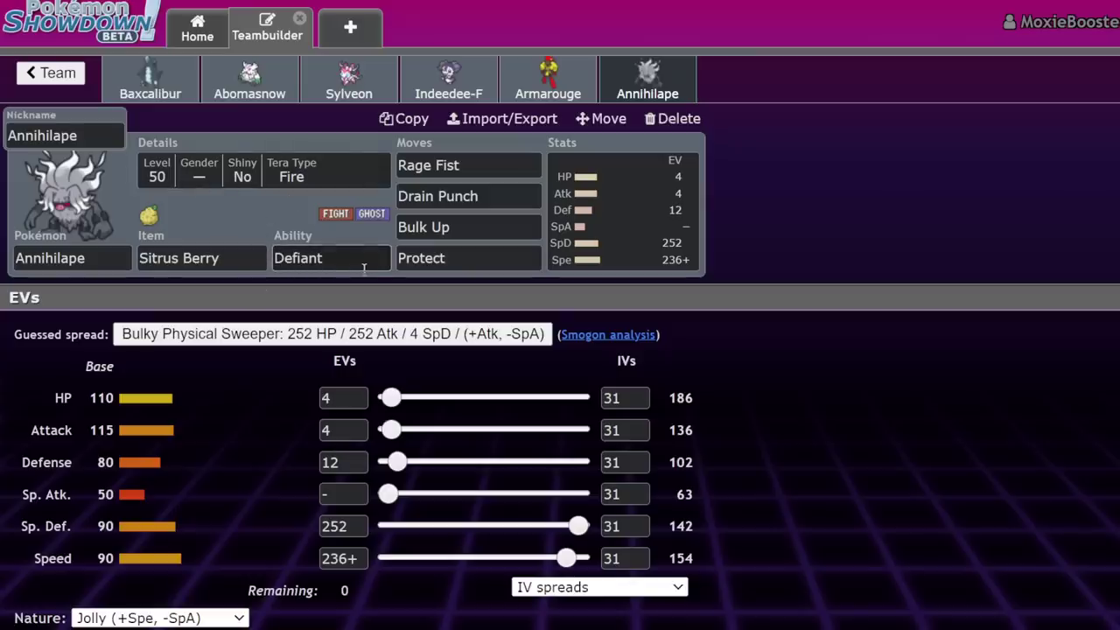
click(468, 165)
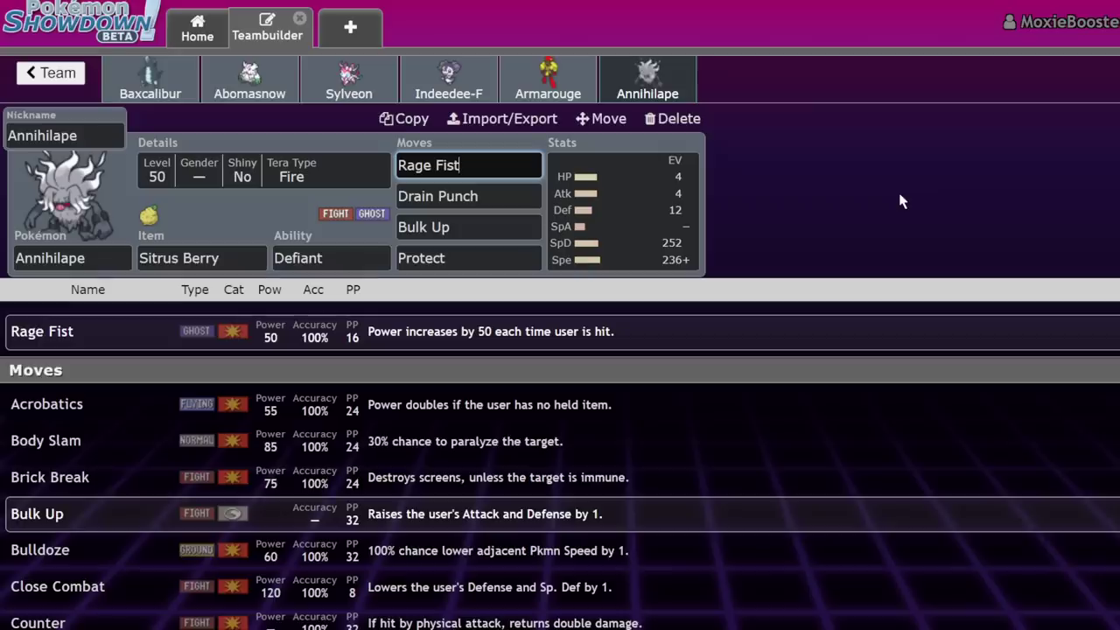
click(276, 105)
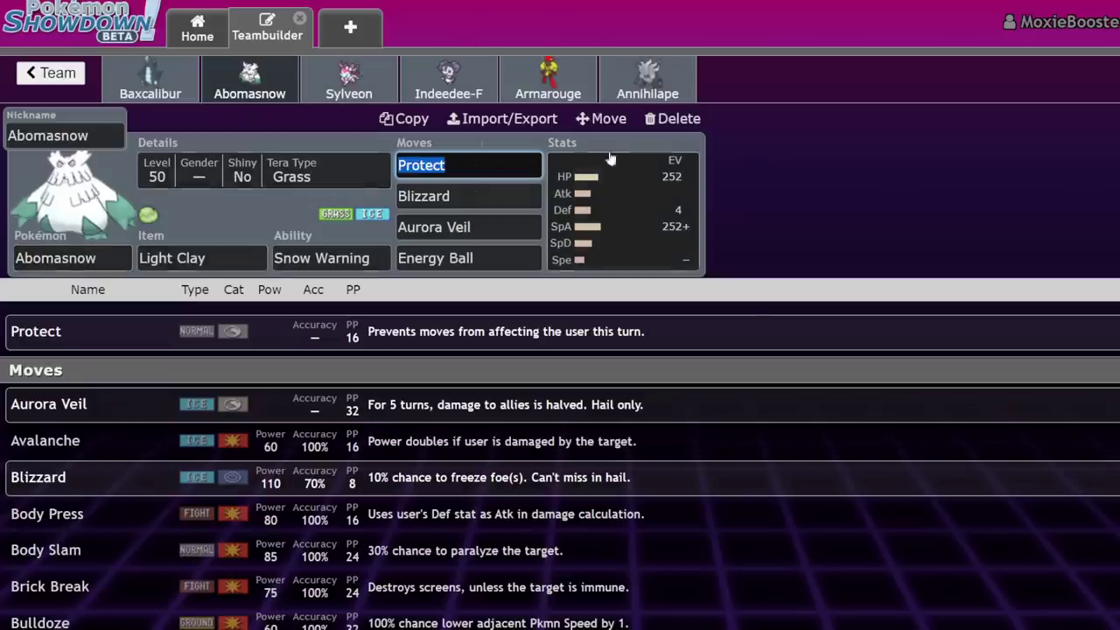
click(479, 232)
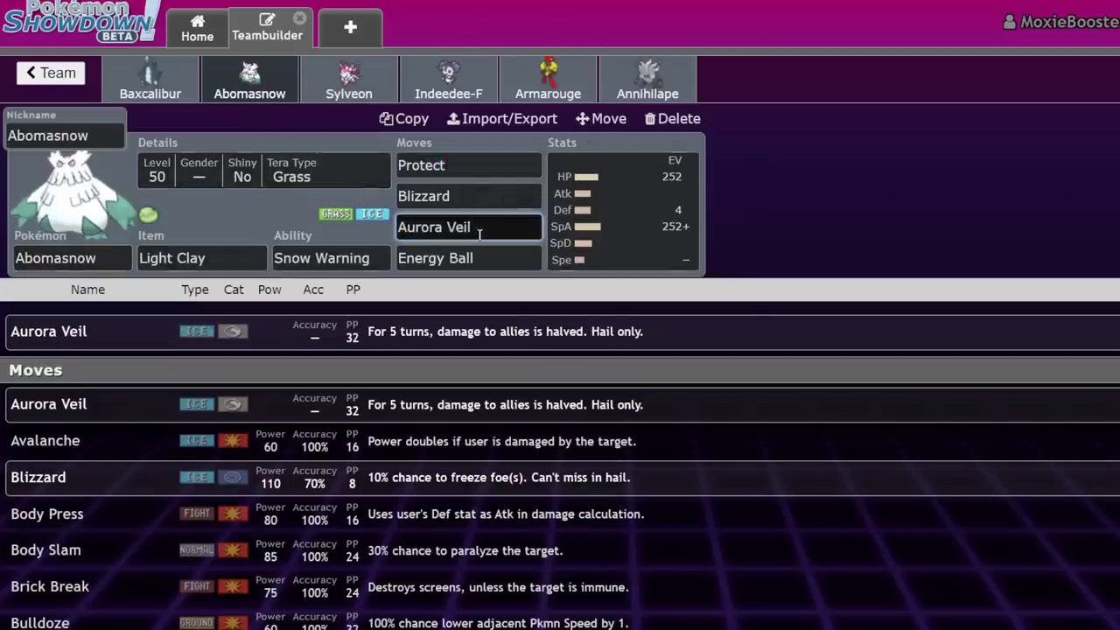
- Return to the team list, create a new team and add Arcanine from the Pokémon filtered by the Intimidate ability
click(50, 73)
click(51, 76)
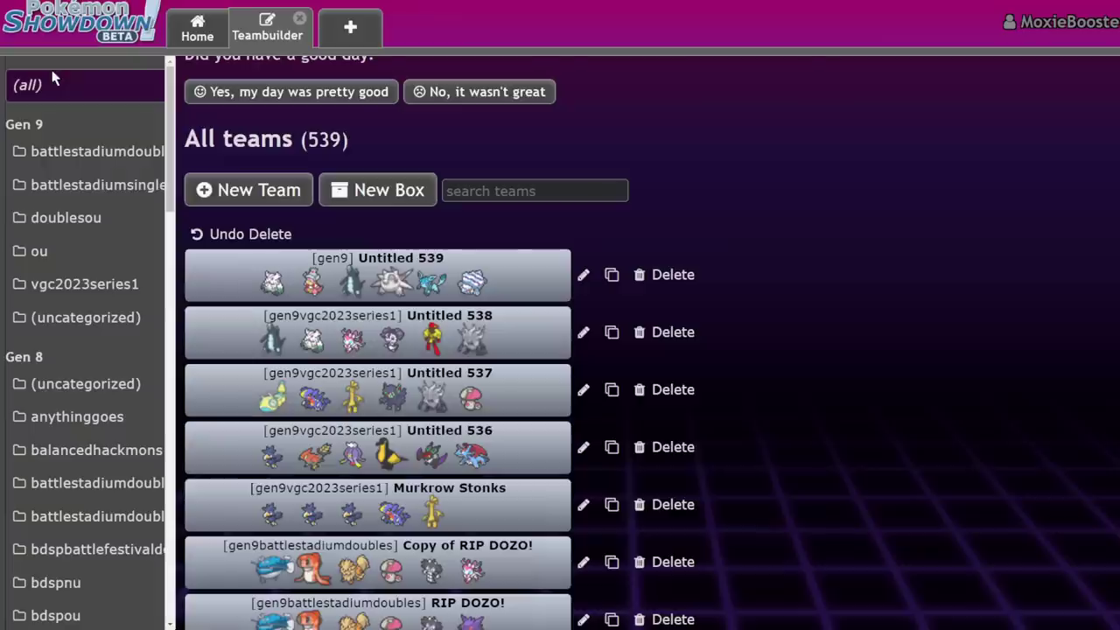
click(253, 193)
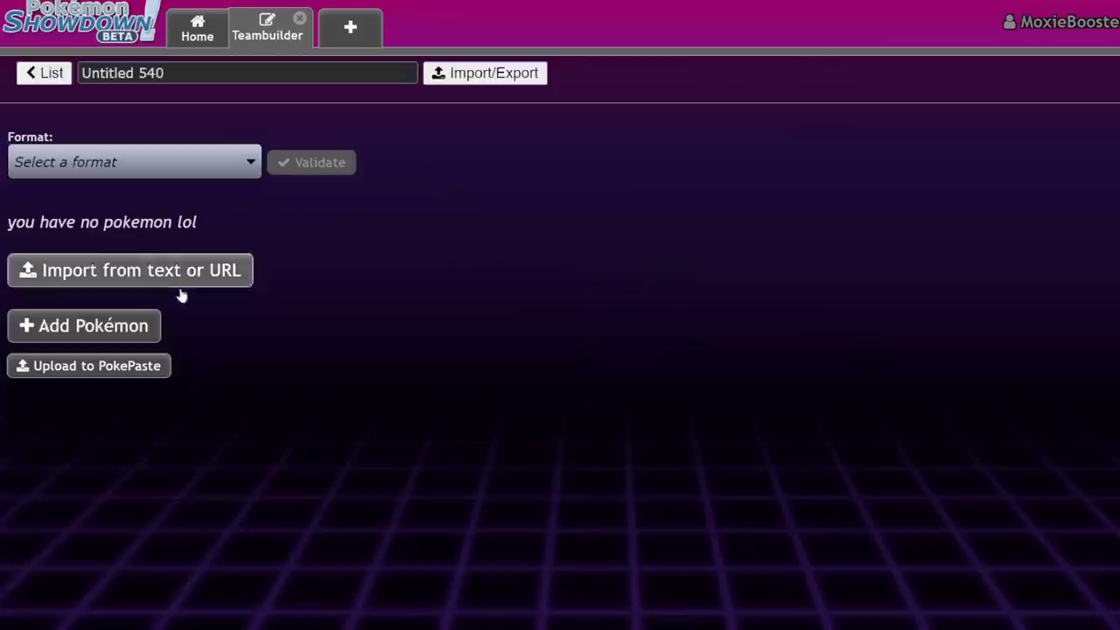
click(111, 335)
text(inti)
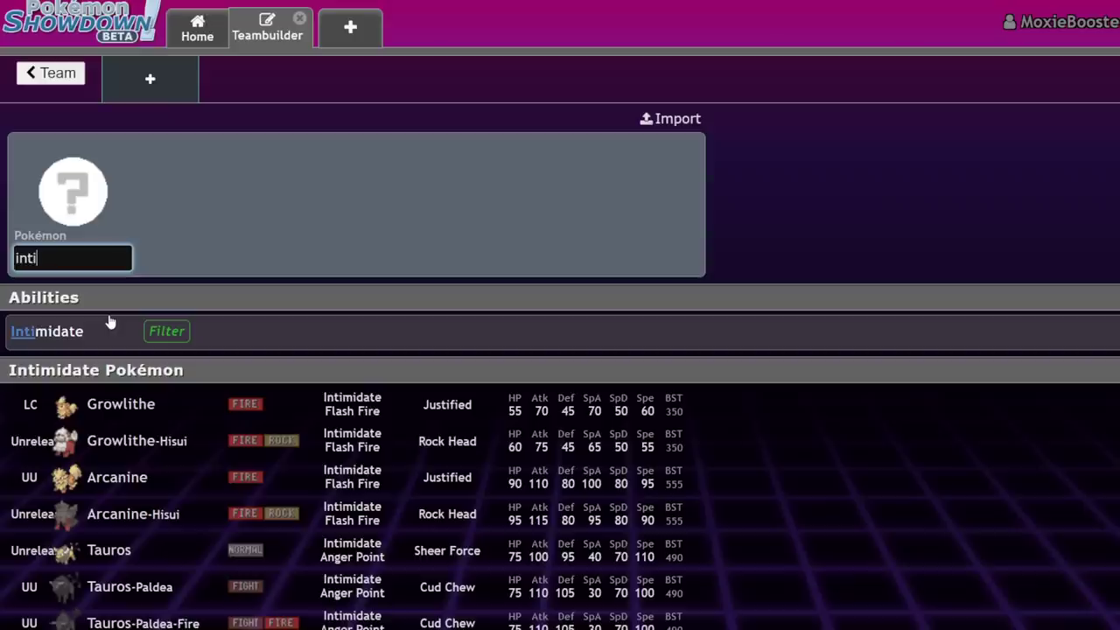
click(110, 325)
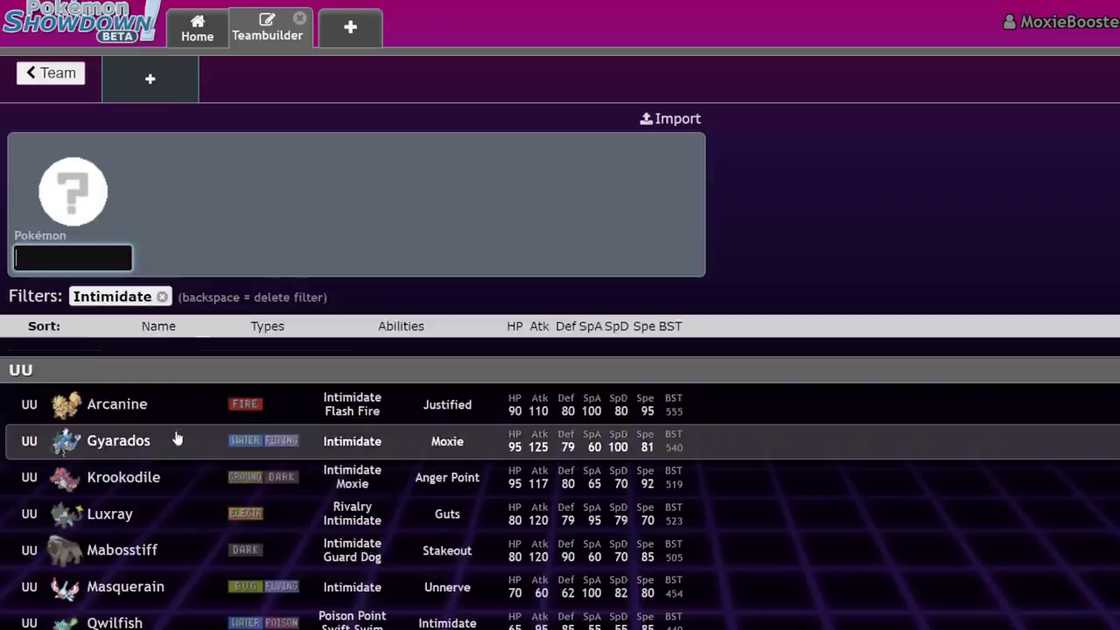
scroll(155, 370, down, 2)
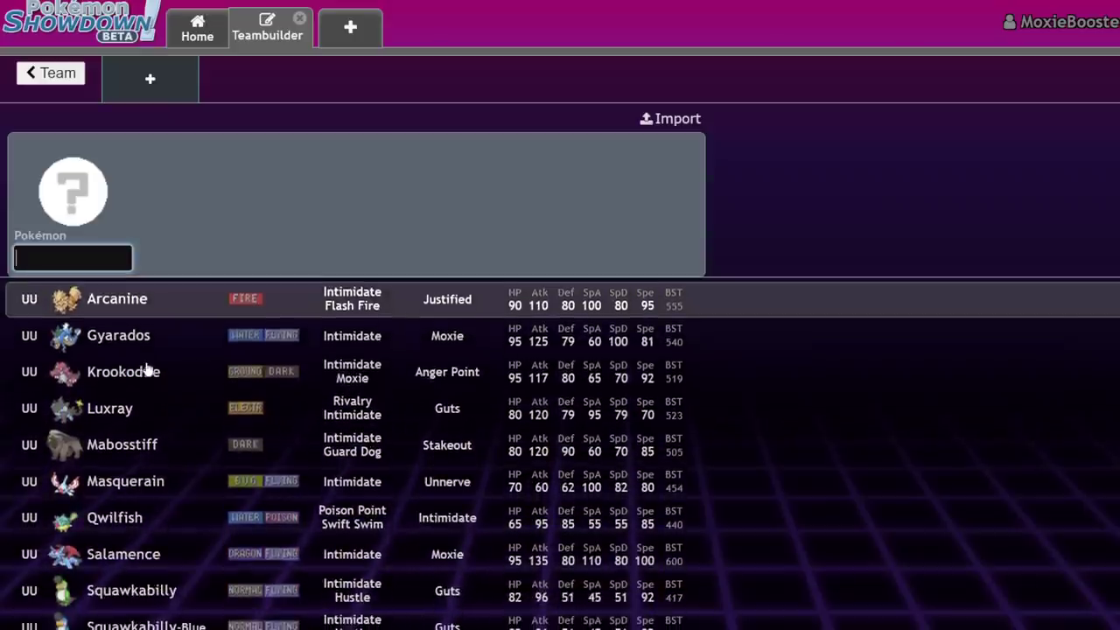
click(170, 299)
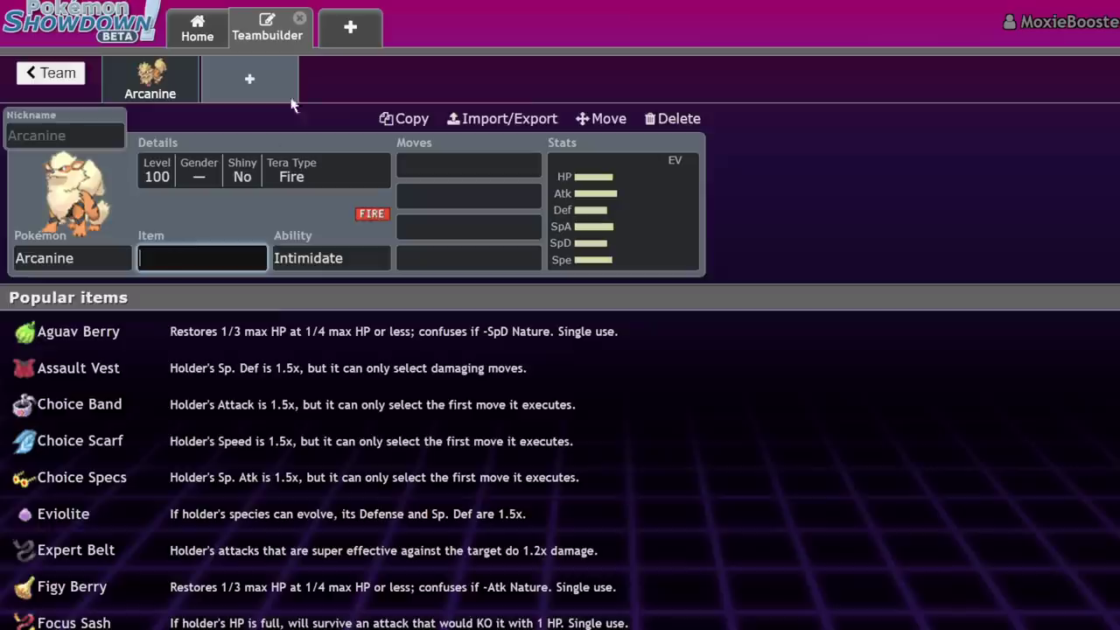
- Add Garchomp as the second team member and give it the Clear Amulet item
click(290, 81)
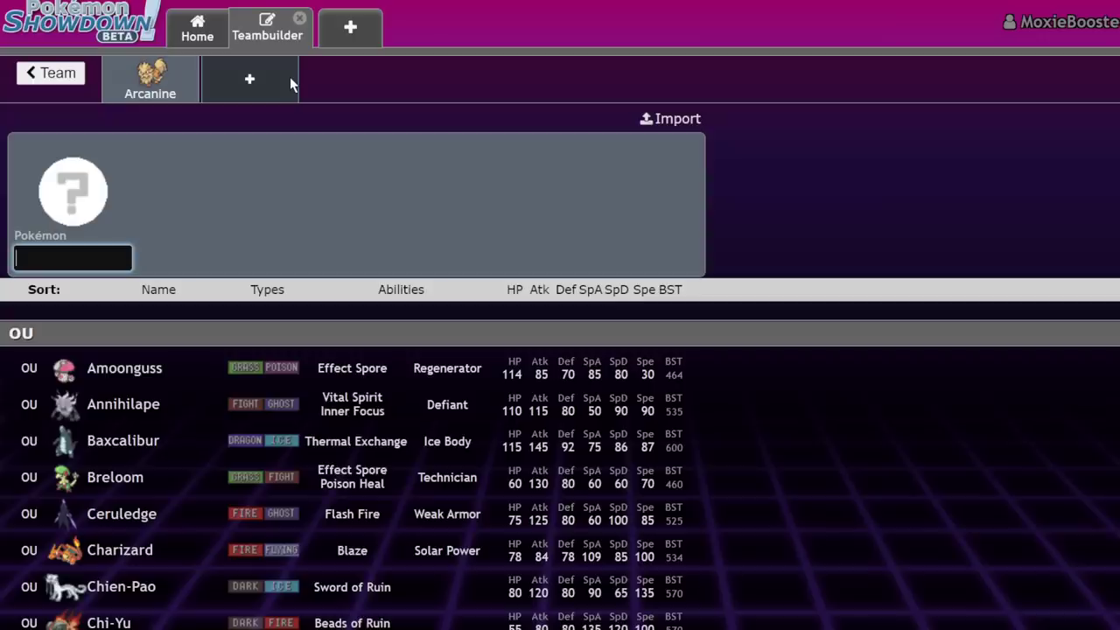
text(gar)
click(213, 381)
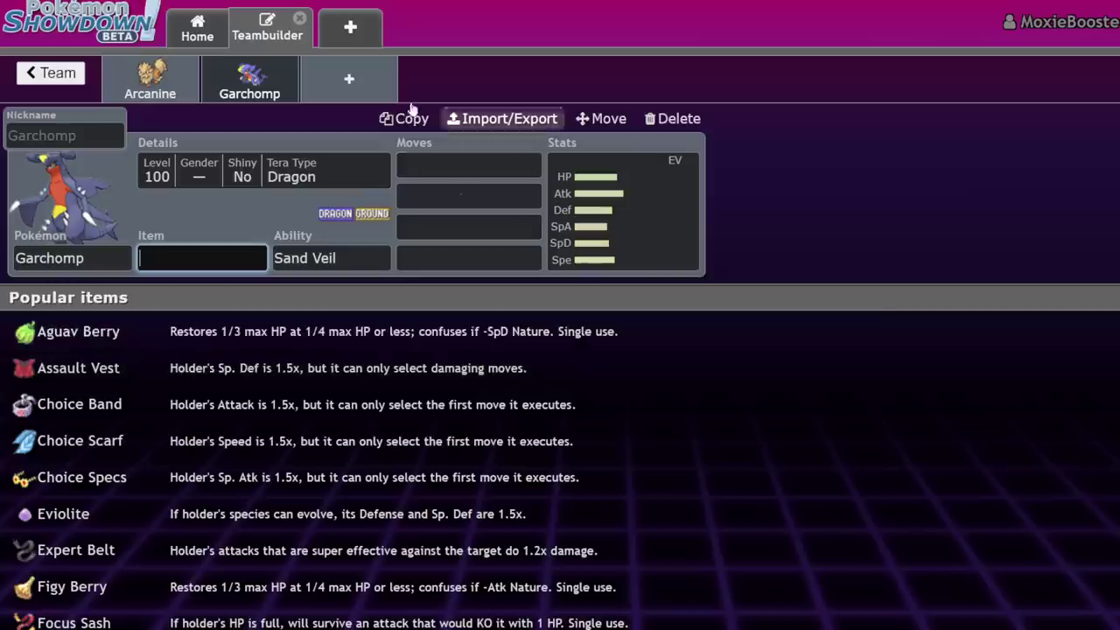
text(clea)
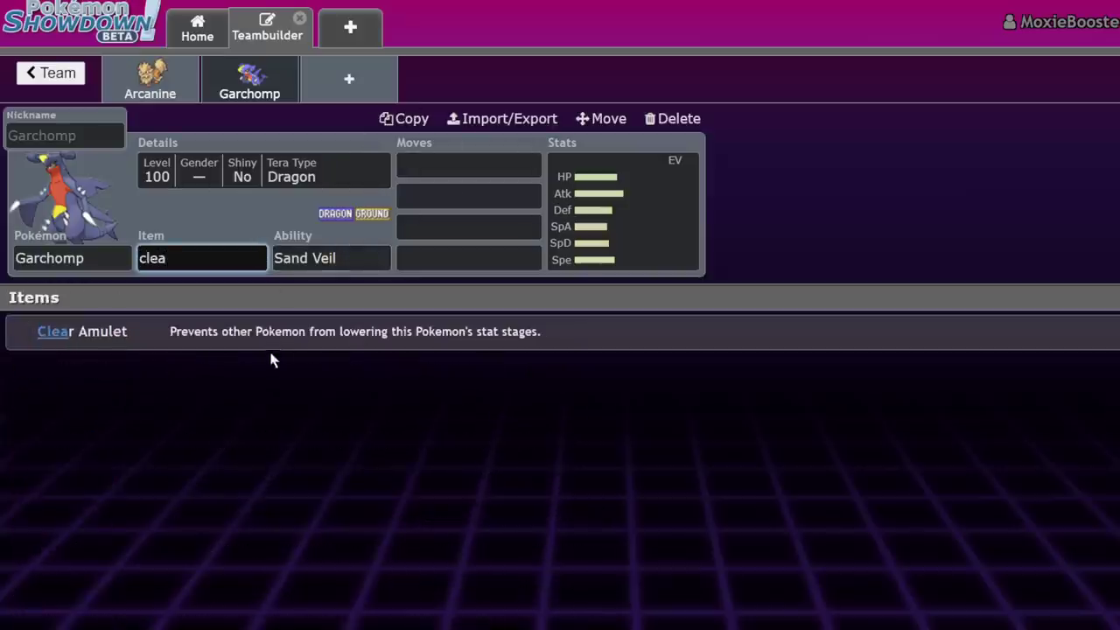
click(275, 344)
- Add Breloom and Kingambit as the third and fourth members of the new team
click(375, 79)
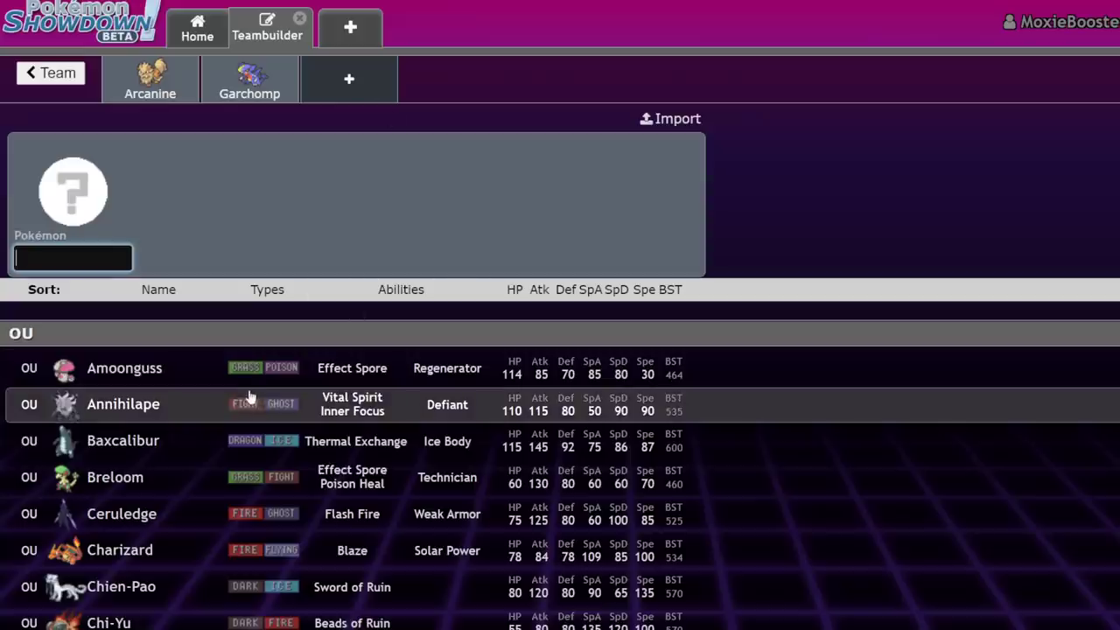
click(223, 477)
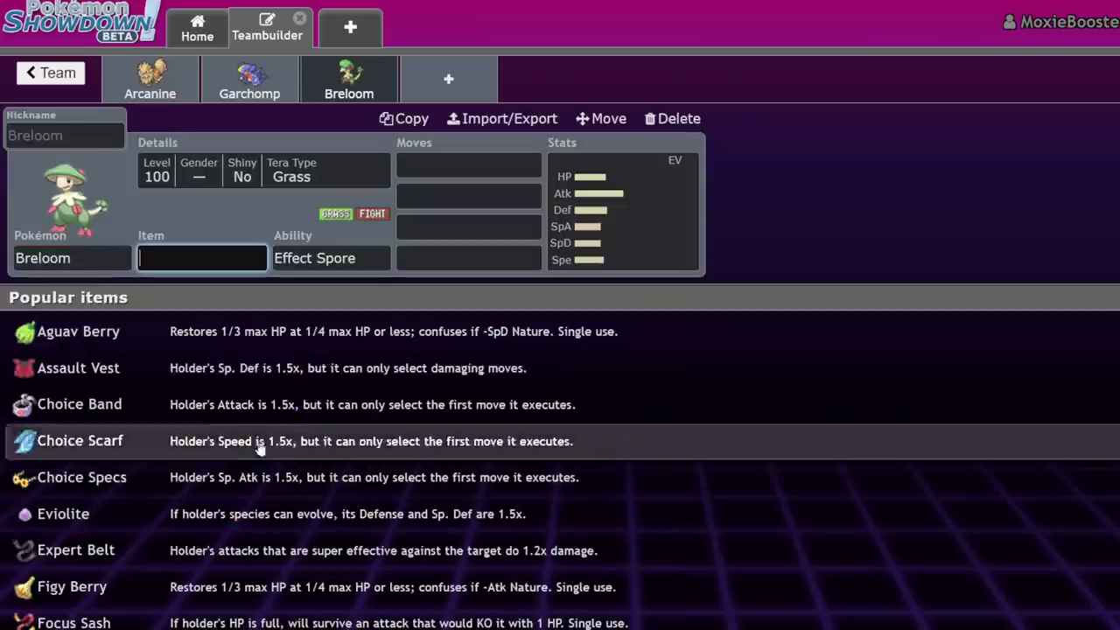
click(461, 79)
text(king)
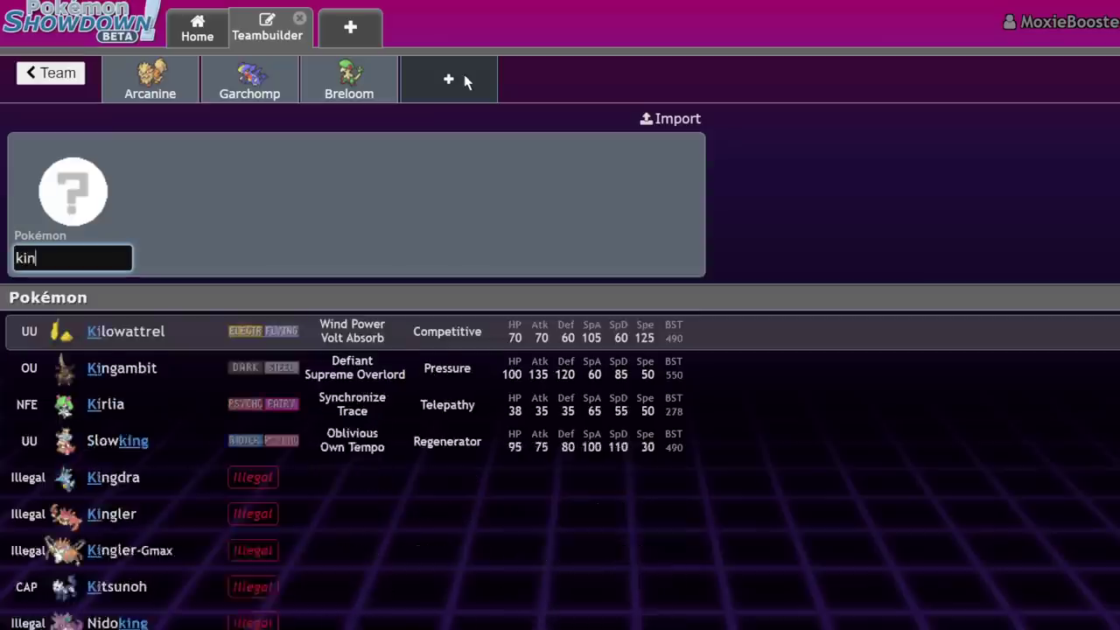
click(415, 327)
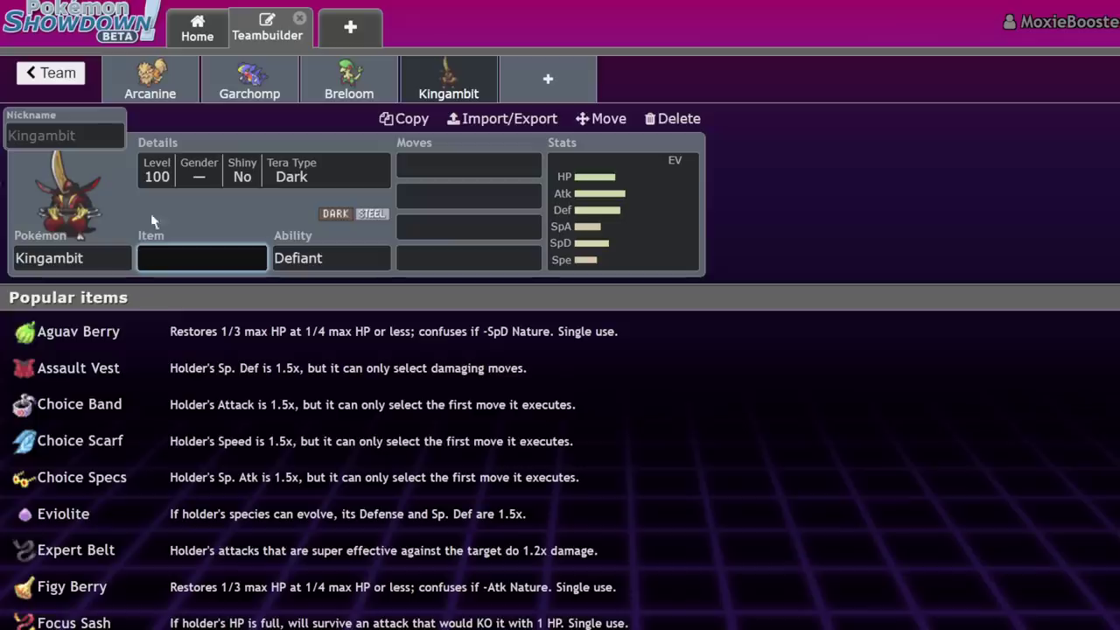
- Add Annihilape as the fifth team member, viewing Arcanine's set for comparison
click(149, 83)
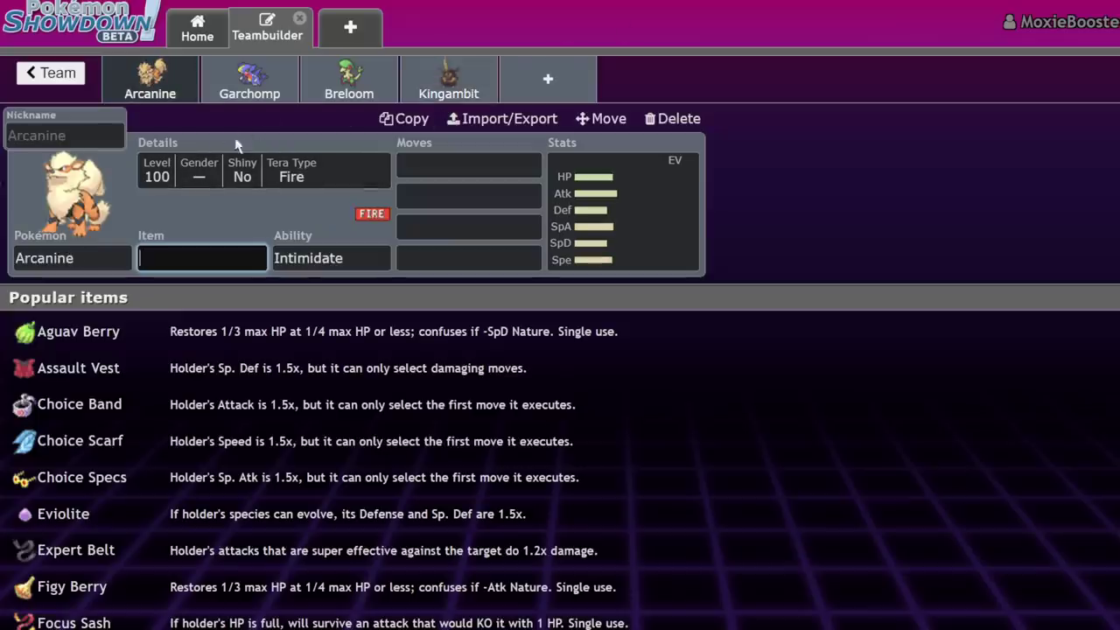
click(581, 81)
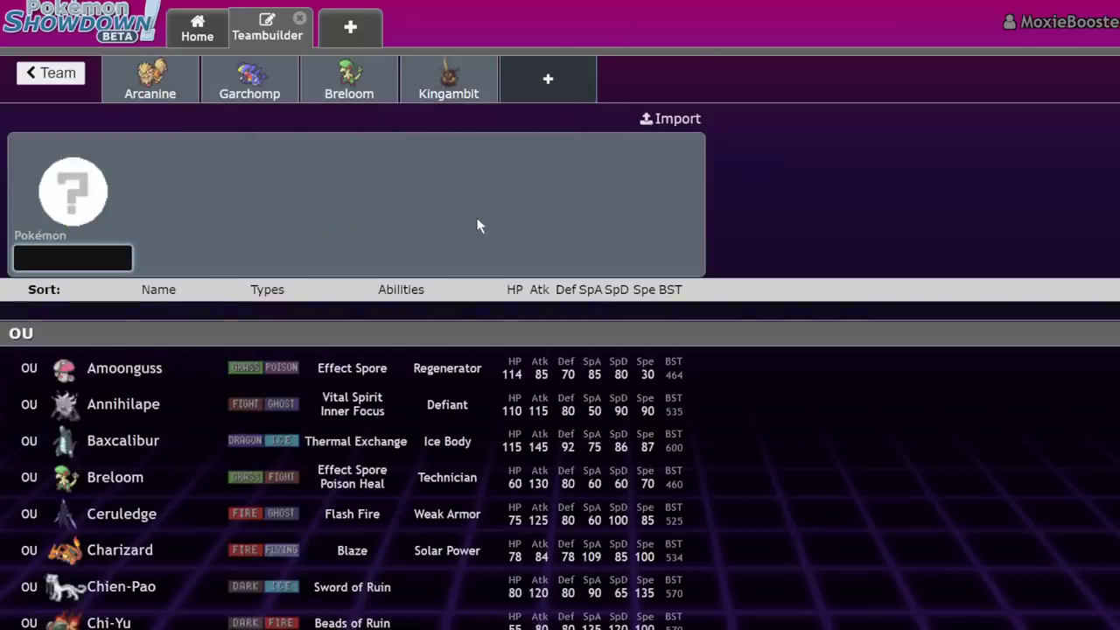
text(ann)
key(Return)
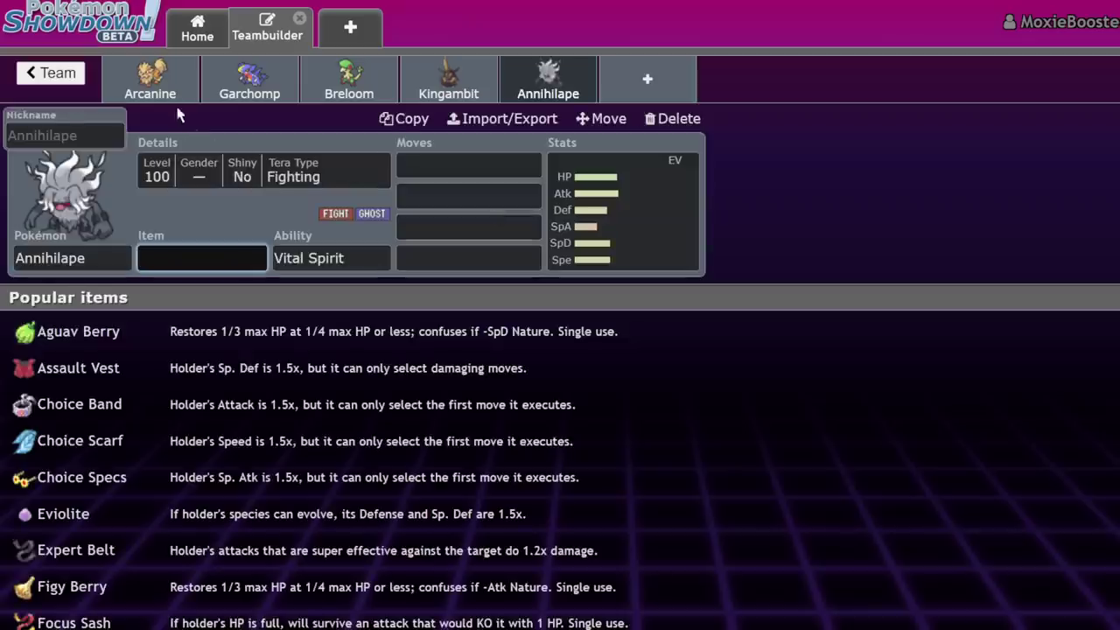
click(158, 85)
click(548, 82)
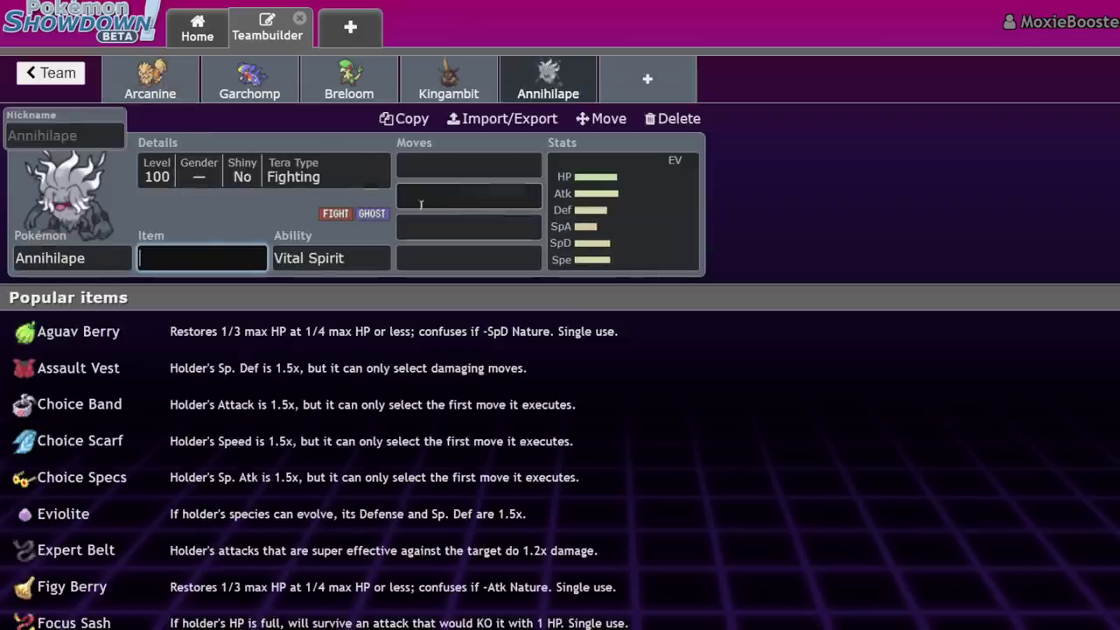
- Set Annihilape's Tera Type to Fire and add Rage Fist as its first move
click(200, 172)
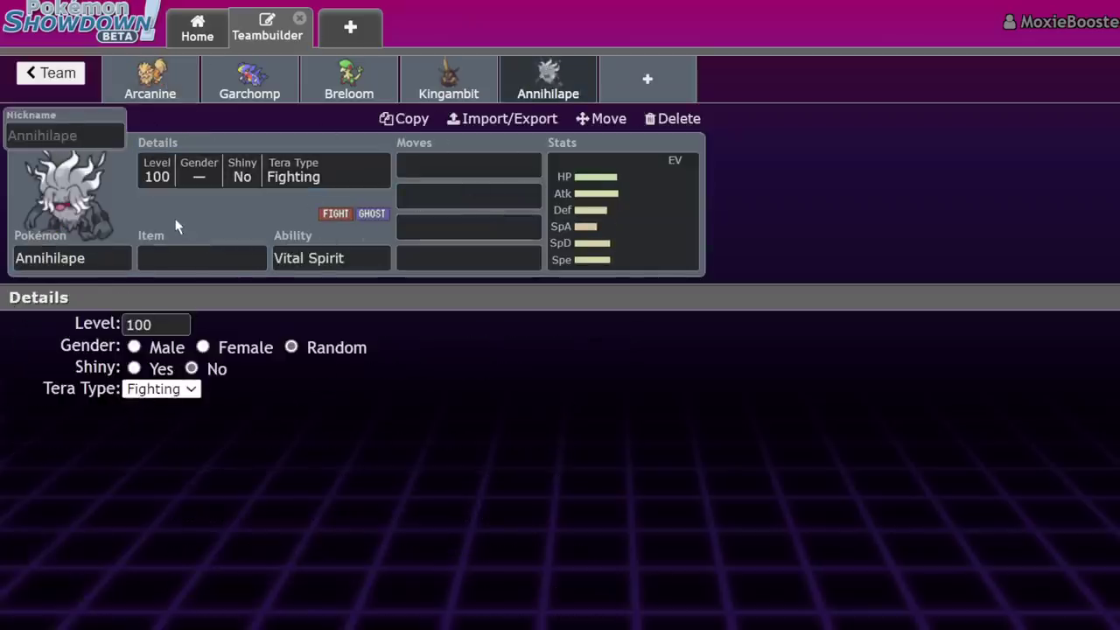
key(Down)
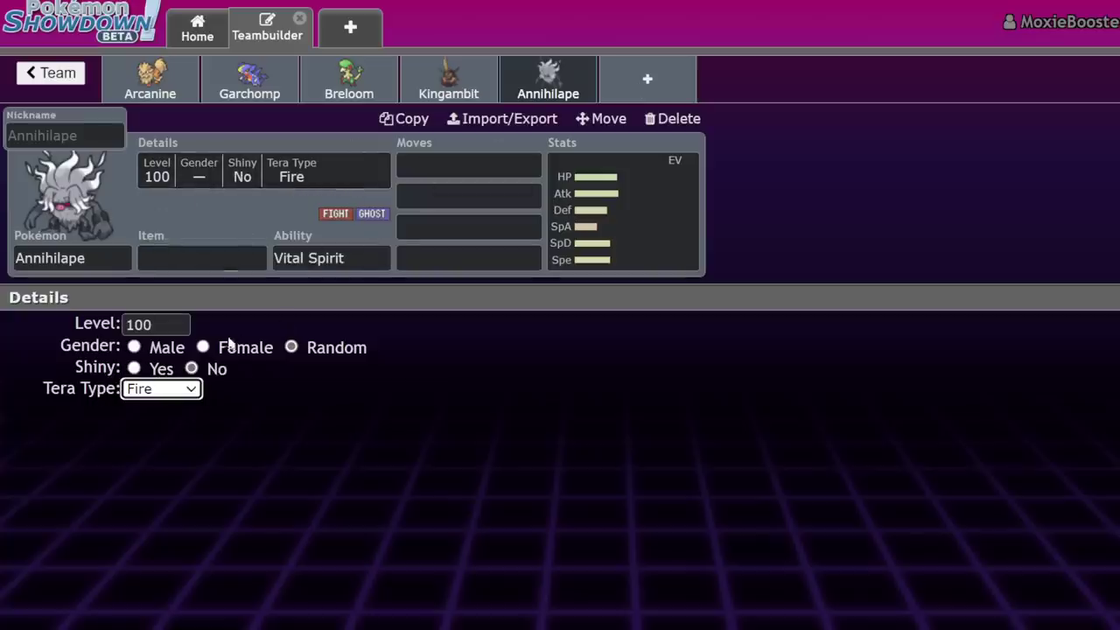
click(481, 162)
text(rage)
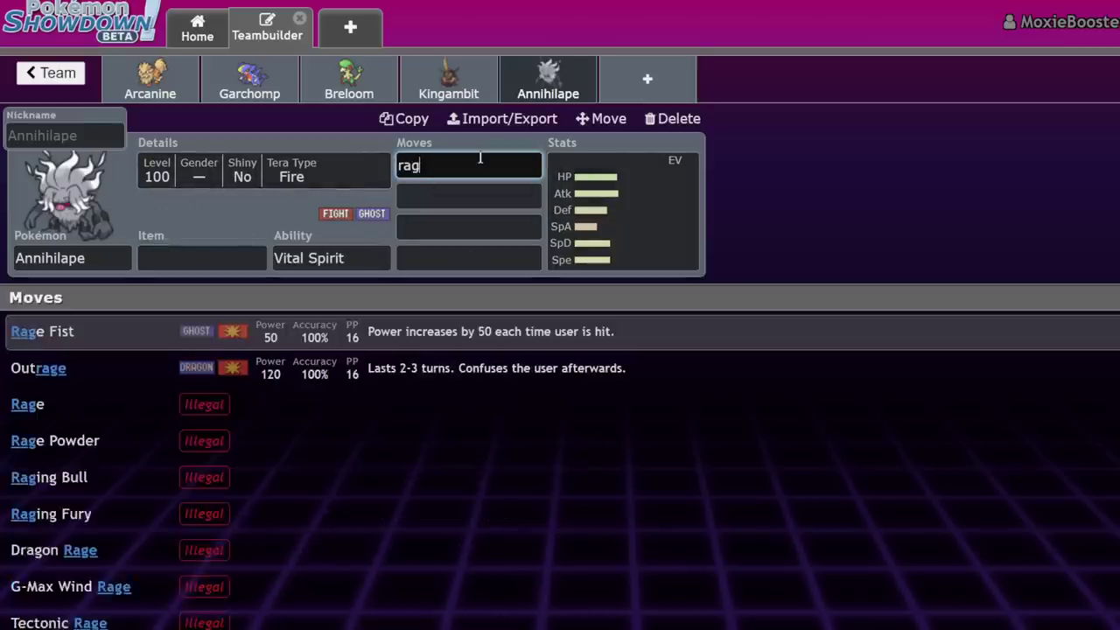
click(398, 331)
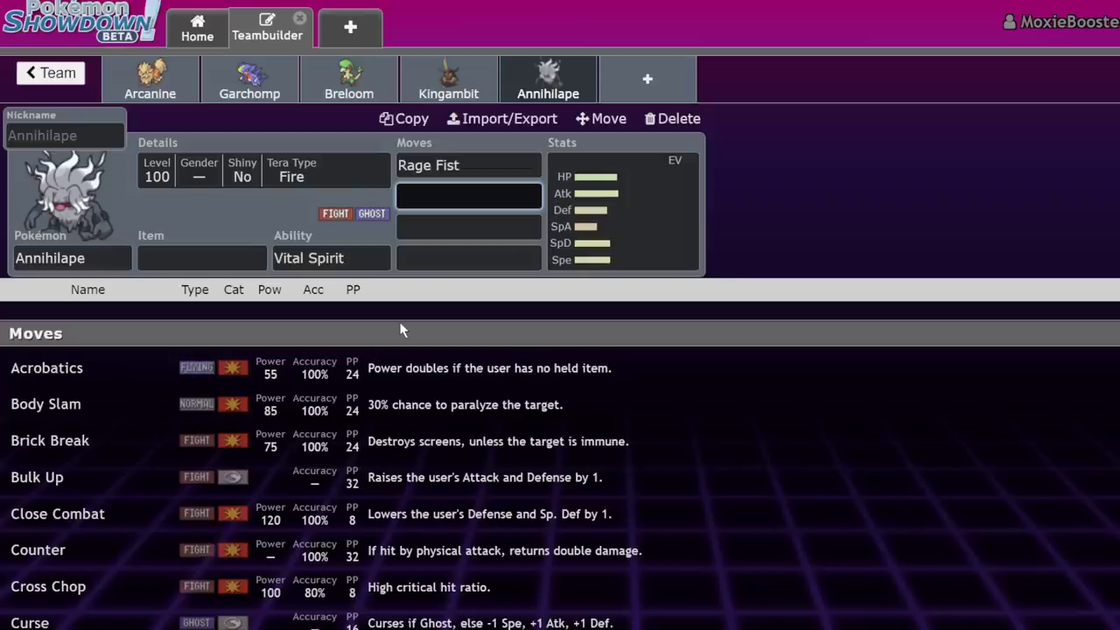
- Add Froslass as the sixth team member, filtering the Pokémon by the moves Light Screen, Reflect and Aurora Veil
click(667, 79)
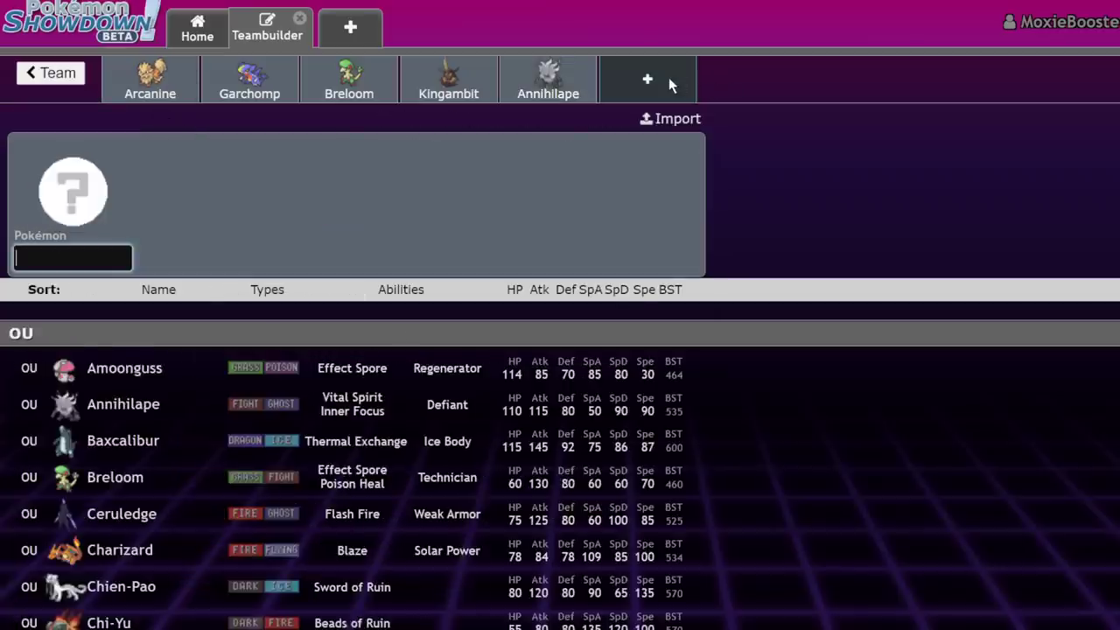
text(light)
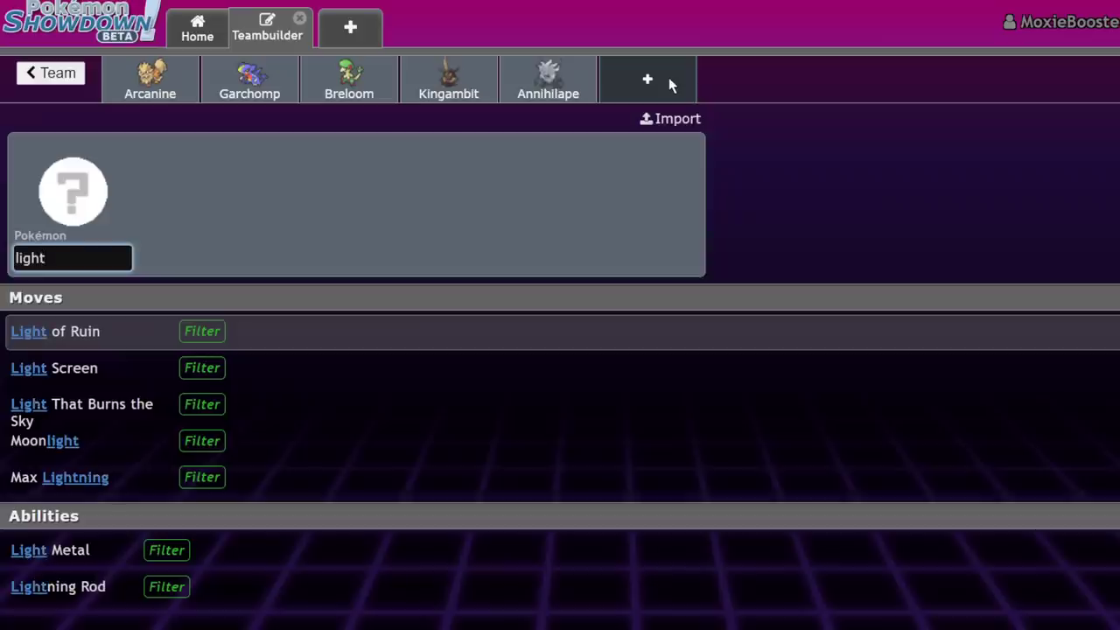
click(137, 361)
text(refl)
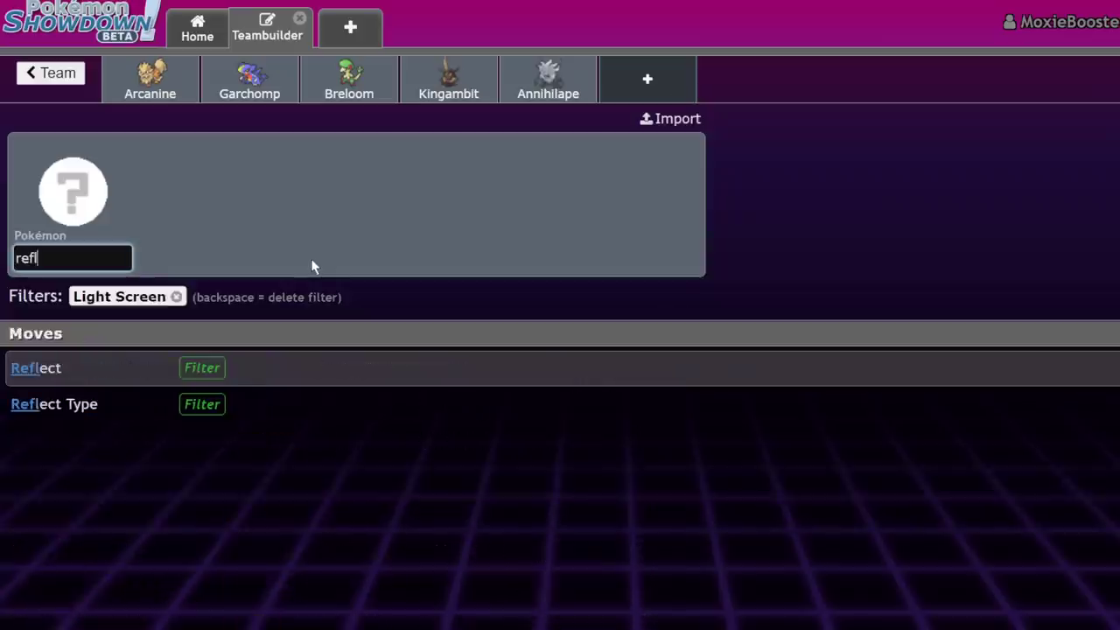
key(Return)
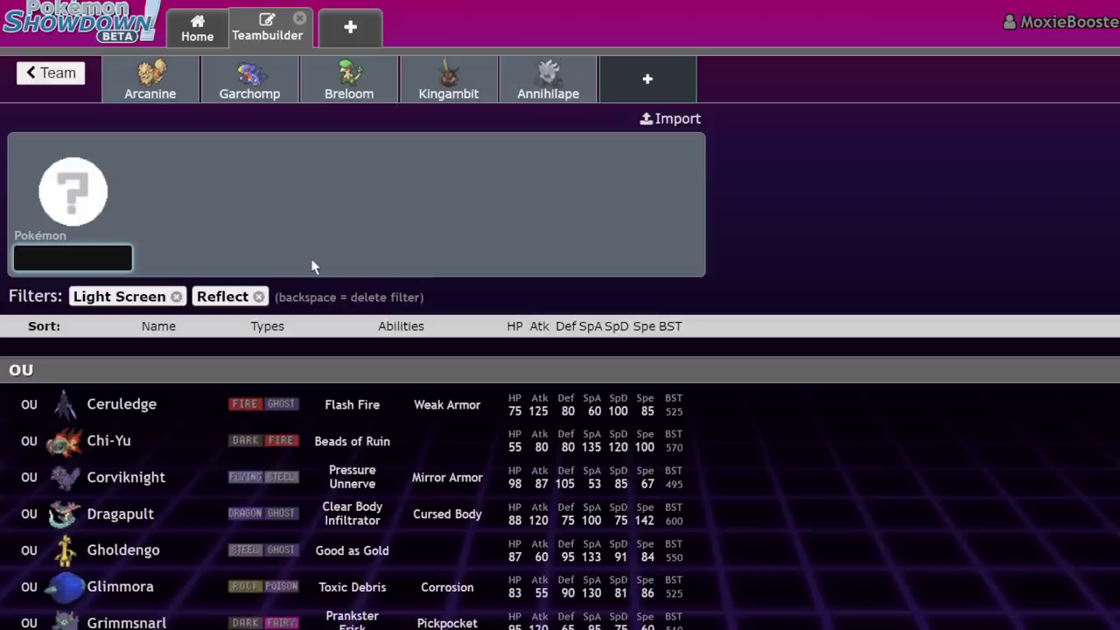
text(aur)
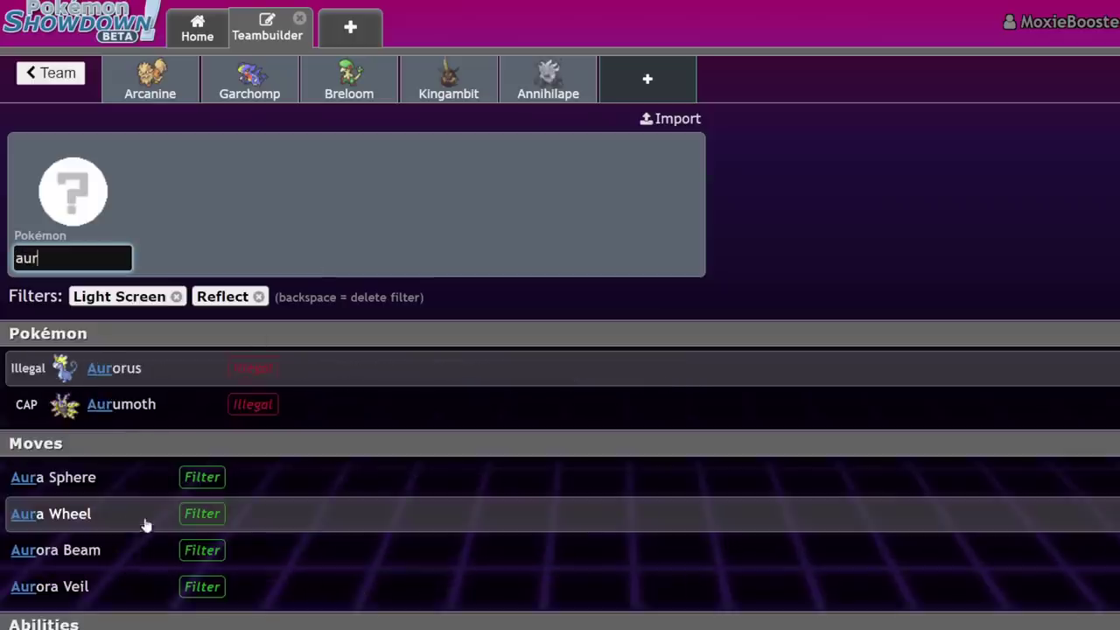
click(155, 590)
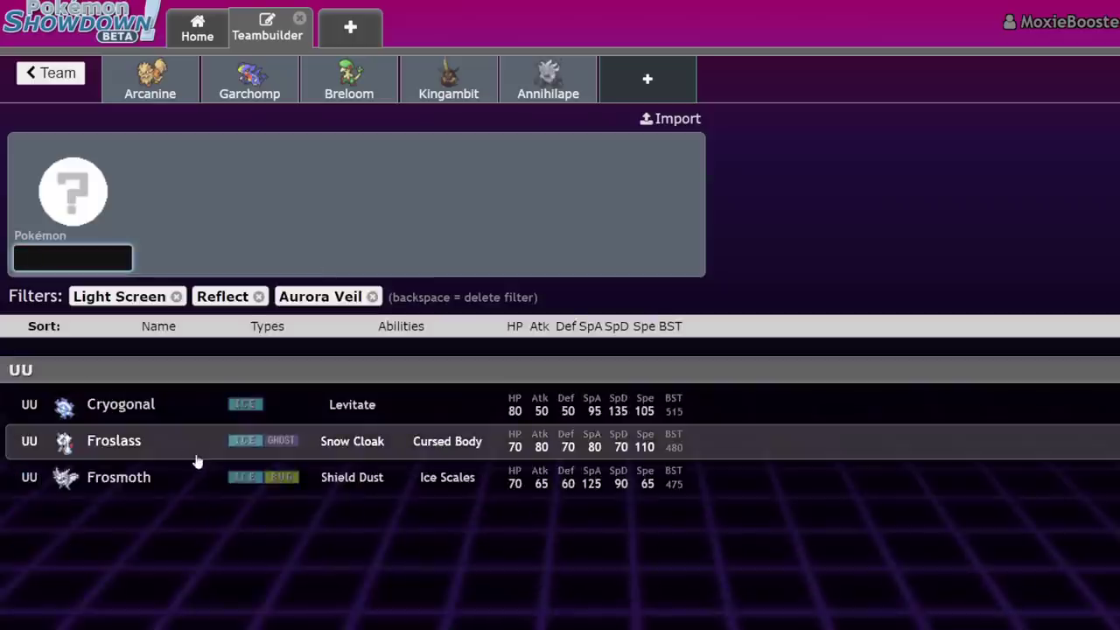
click(143, 443)
- Leave the new team, open the VGC 2023 Series 1 team Untitled 538 and view Baxcalibur's EV spread
click(46, 77)
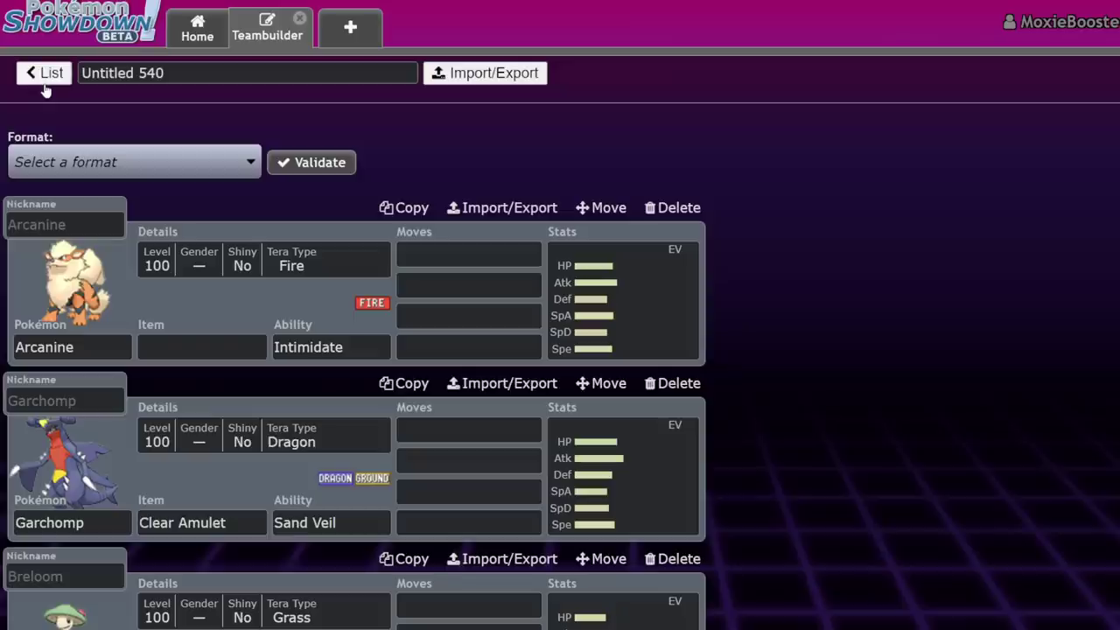
click(44, 77)
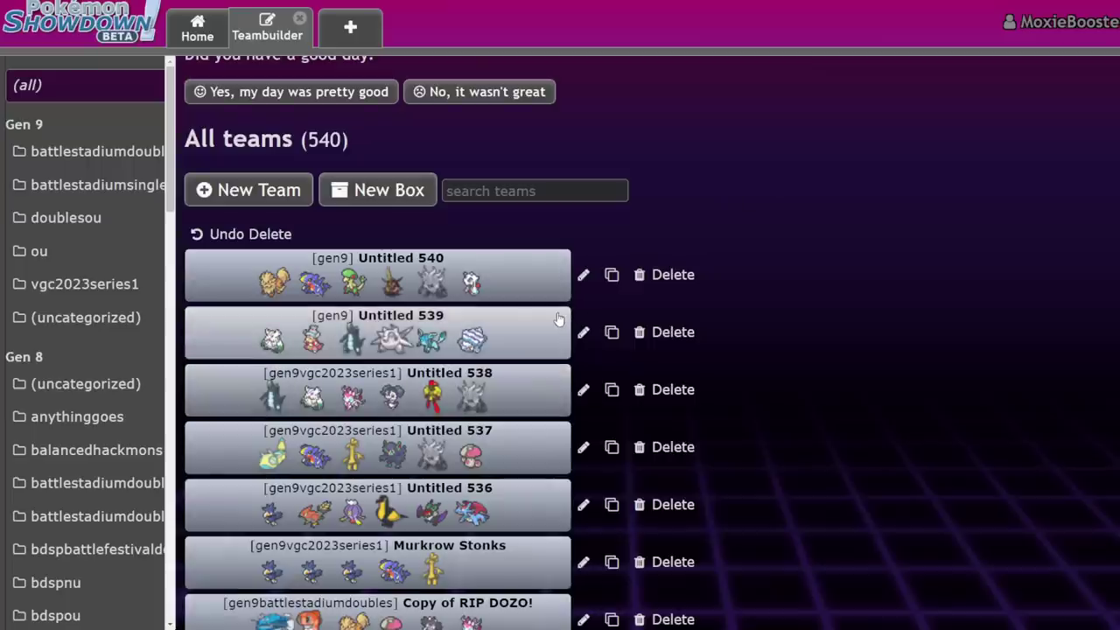
click(438, 378)
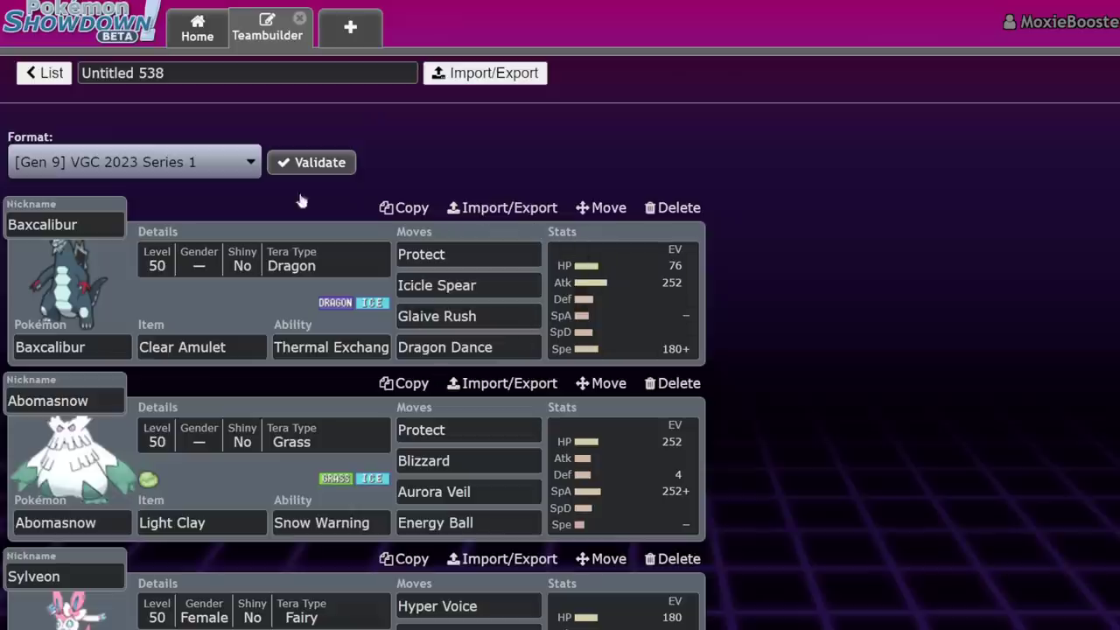
click(649, 293)
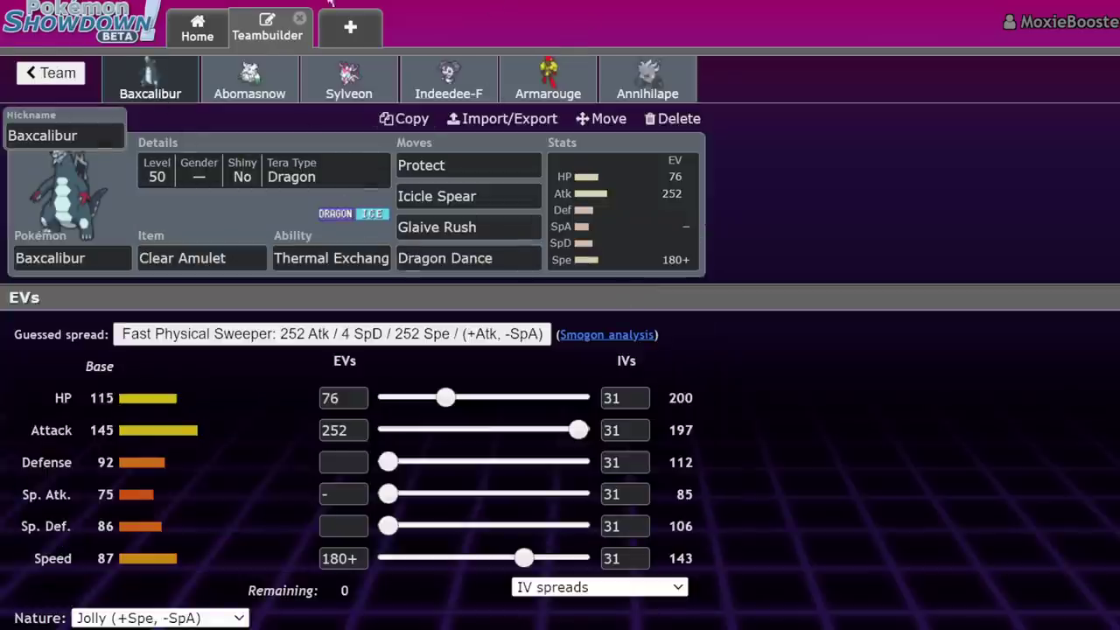
click(40, 77)
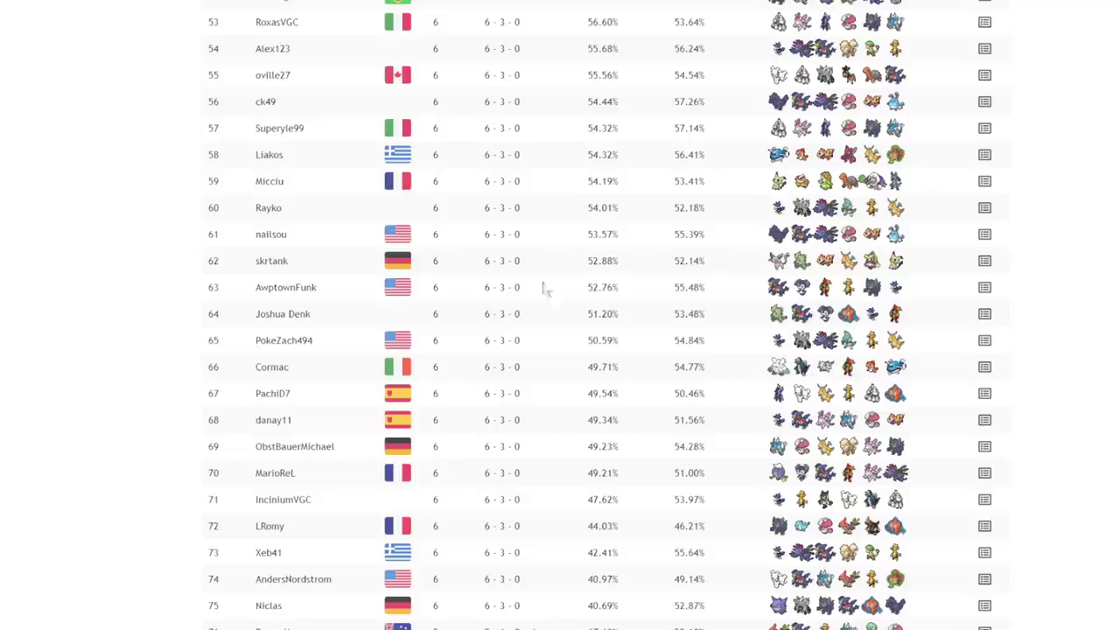
- Switch to the Limitless tournament standings and examine the team compositions from first to about 115th place
scroll(707, 283, up, 2)
scroll(709, 280, up, 3)
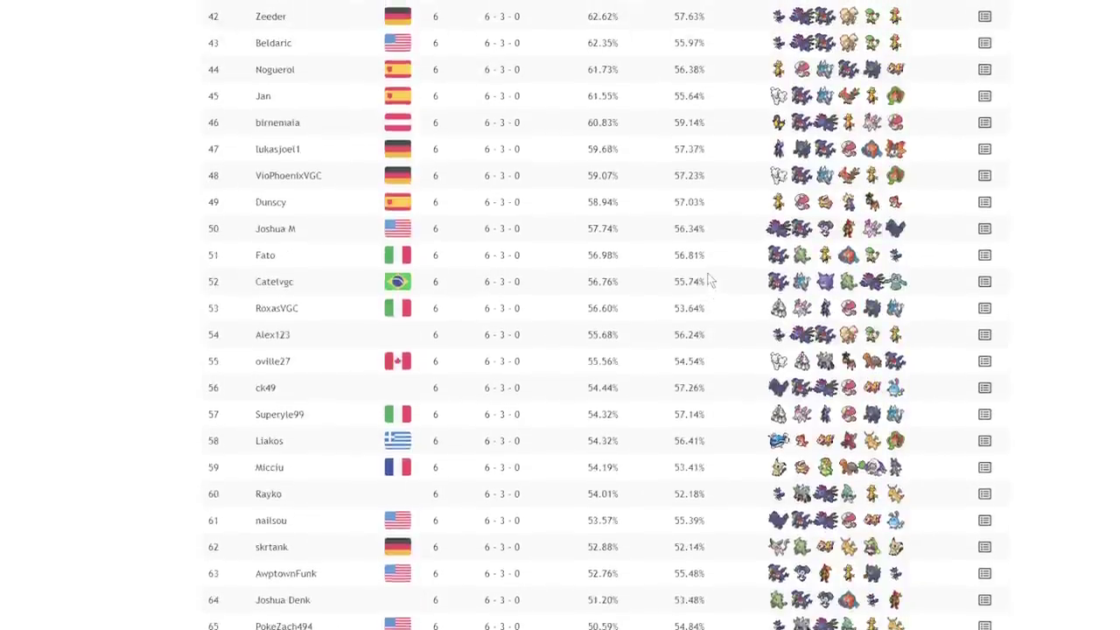
scroll(710, 280, up, 1)
scroll(709, 280, up, 9)
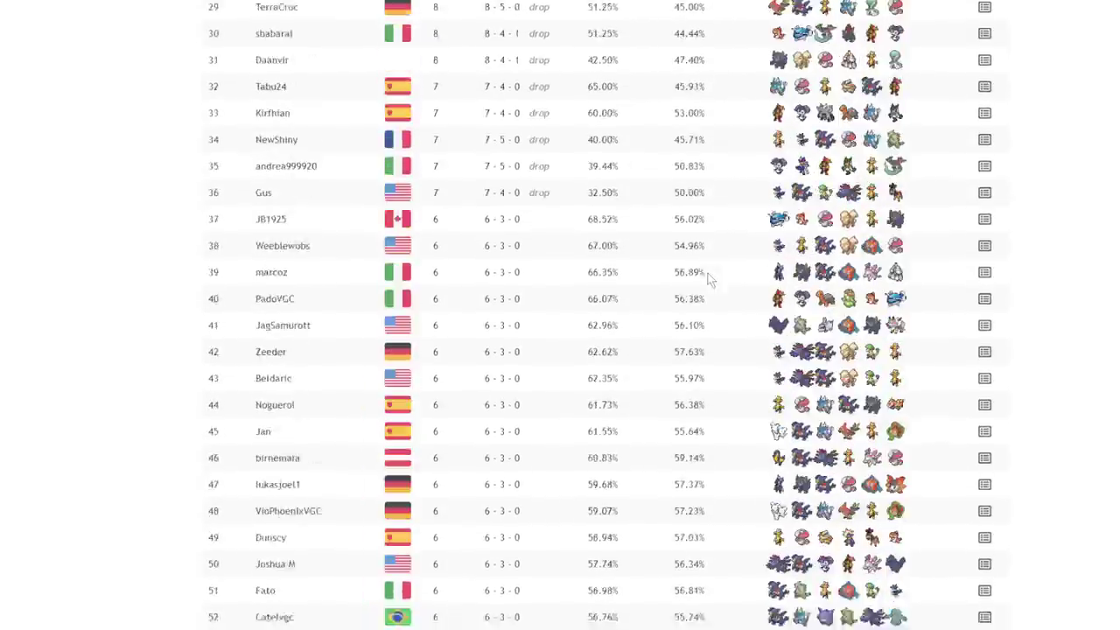
scroll(707, 278, down, 20)
scroll(707, 278, down, 11)
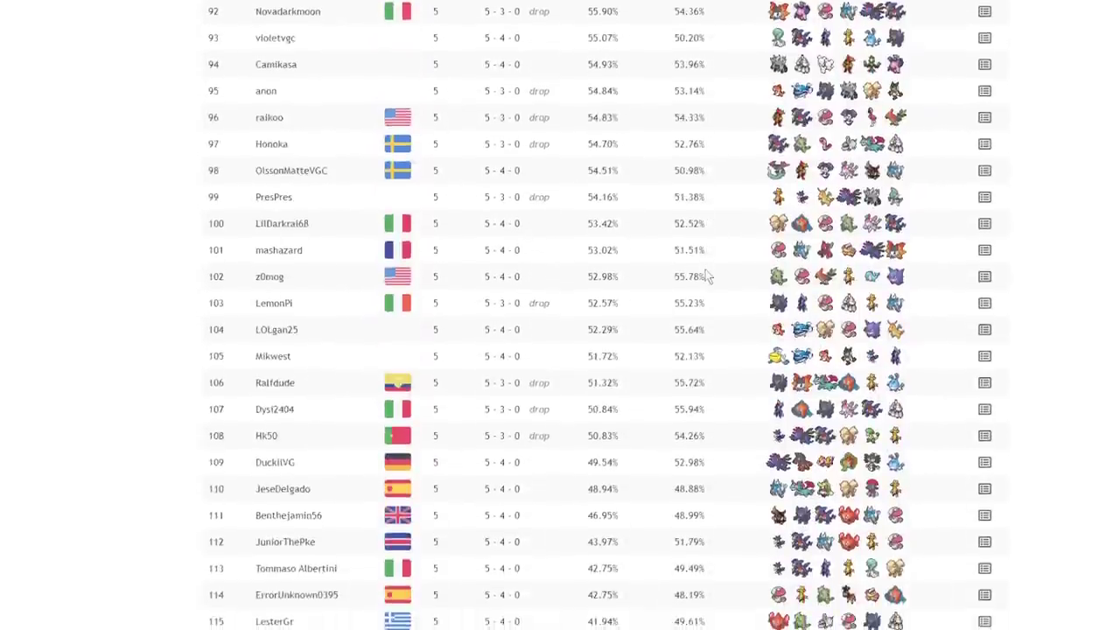
scroll(707, 276, up, 20)
scroll(707, 276, up, 10)
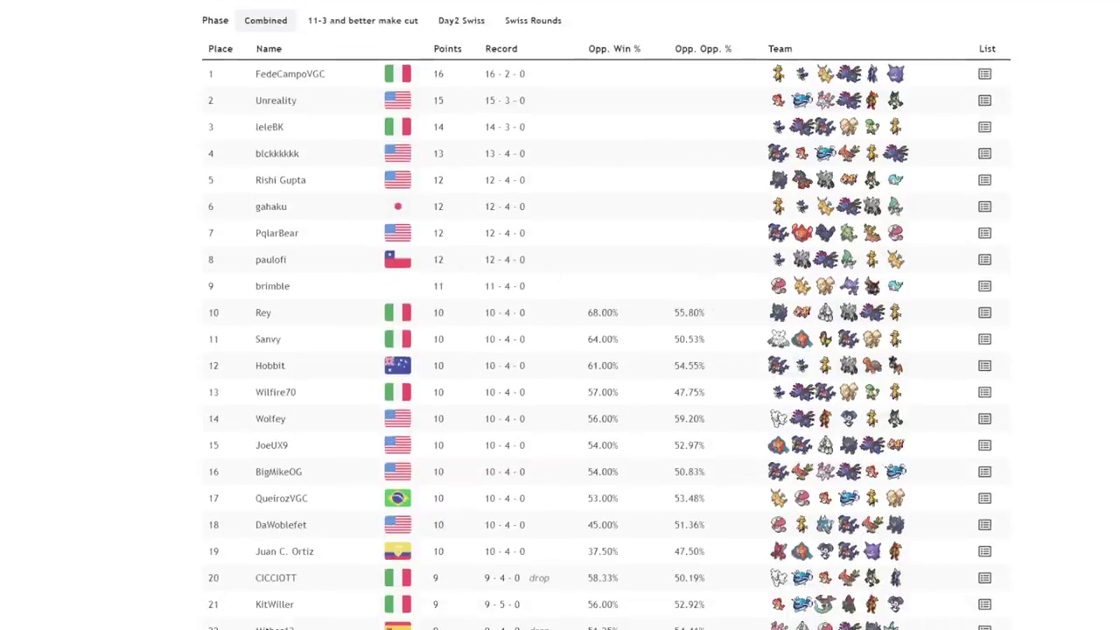
- View the teamlist of the 11th-place Abomasnow team, including its items, abilities, Tera Types and moves, and return to the standings
click(984, 339)
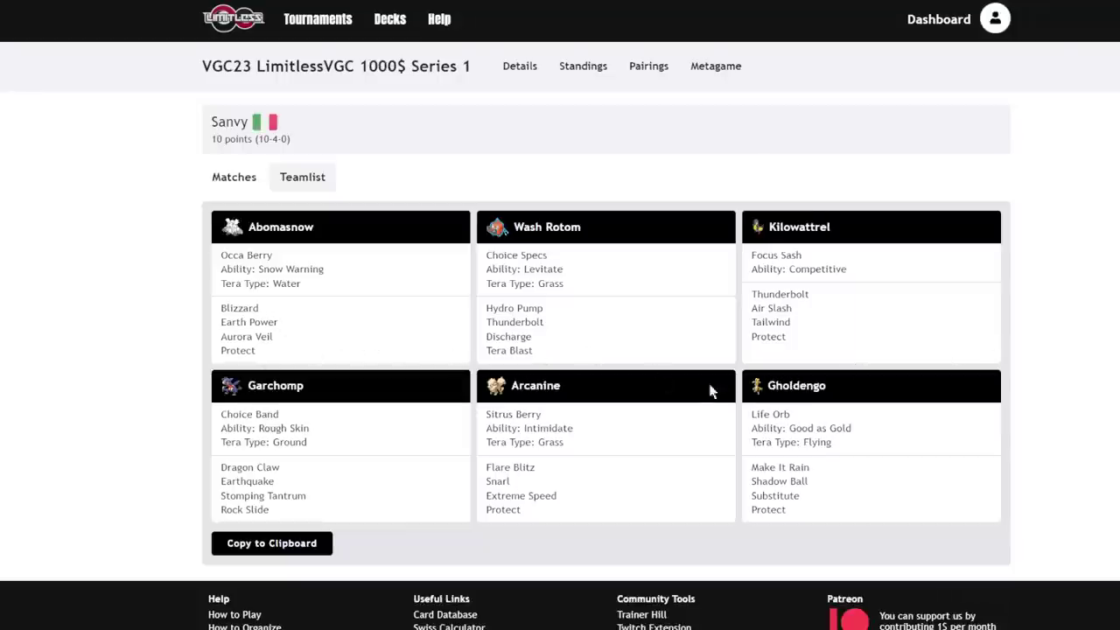
key(alt+Left)
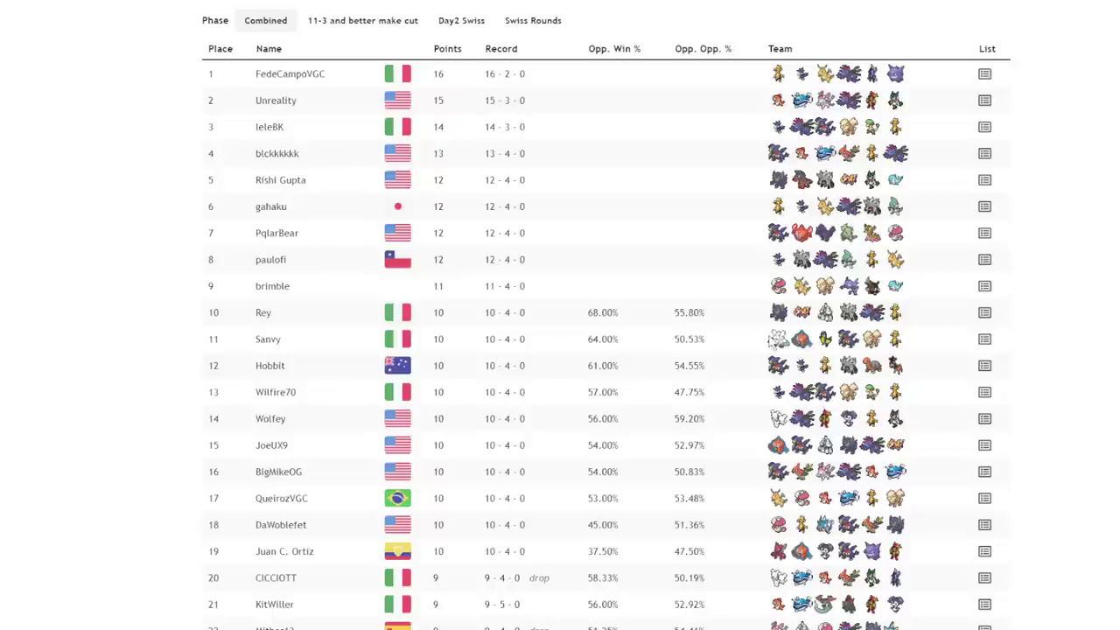
click(984, 339)
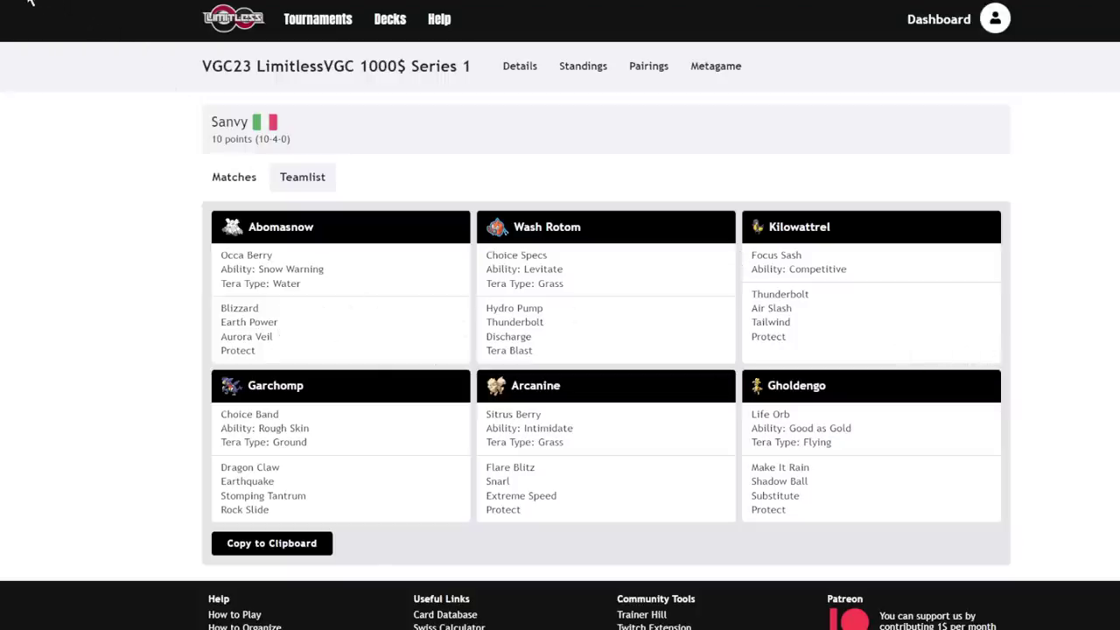
key(alt+Left)
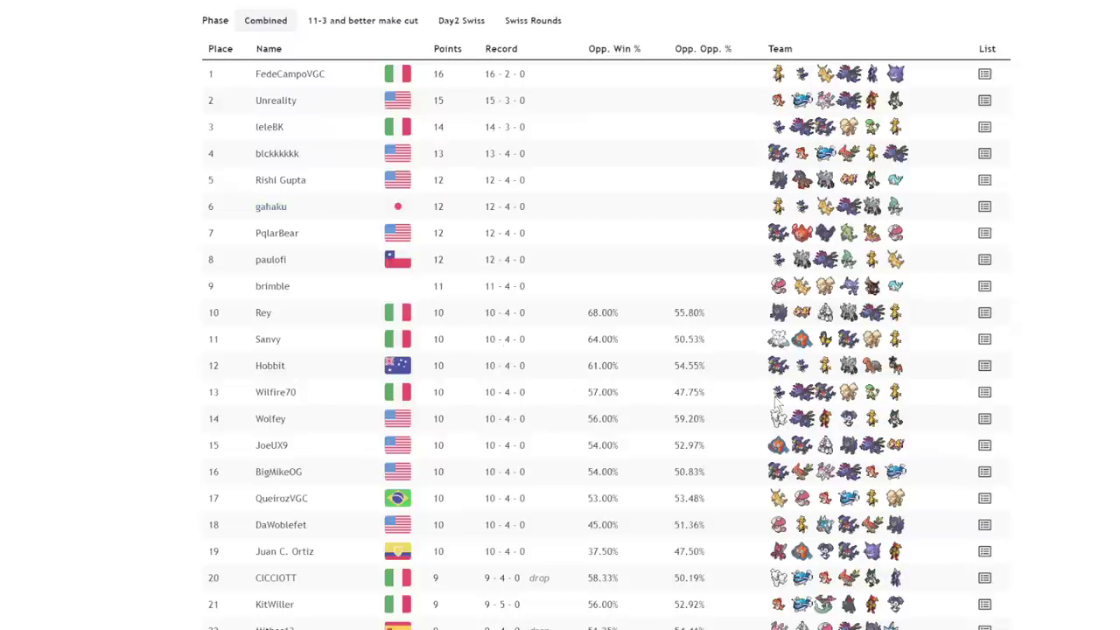
- Scan the tournament standings down to 200th place for other teams built around snow
scroll(775, 402, down, 2)
scroll(837, 458, down, 2)
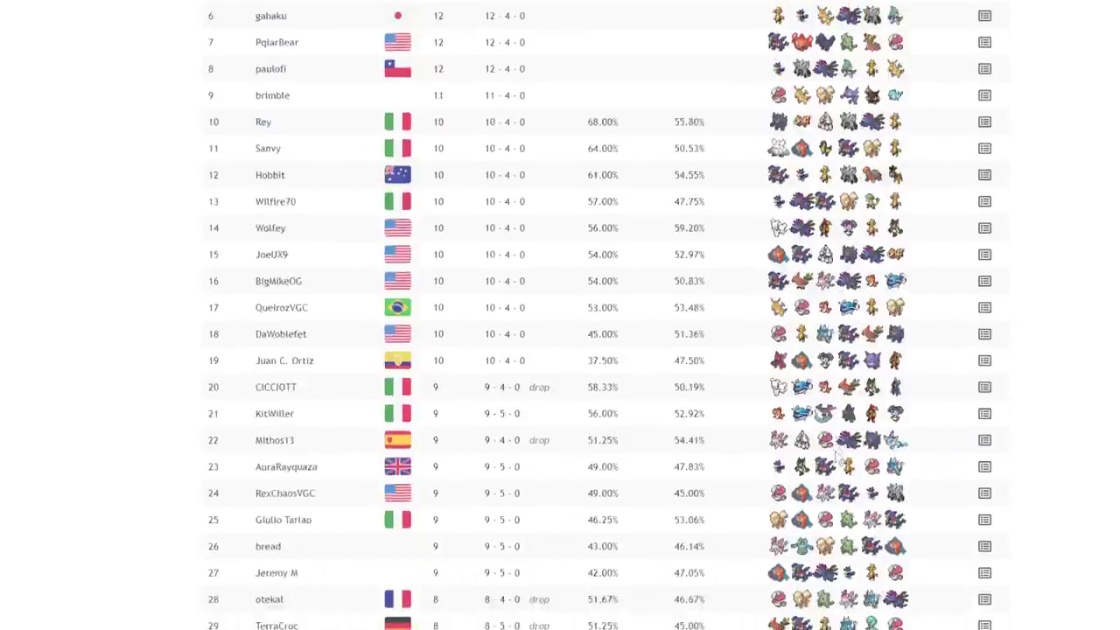
scroll(837, 458, down, 1)
scroll(842, 451, down, 2)
scroll(849, 441, down, 3)
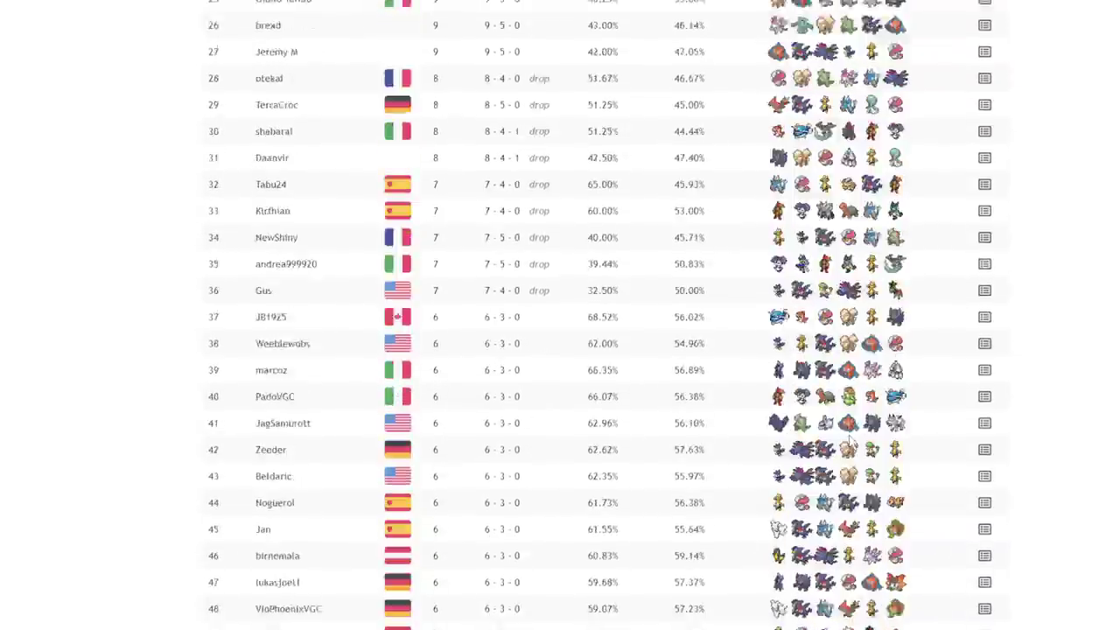
scroll(849, 441, down, 6)
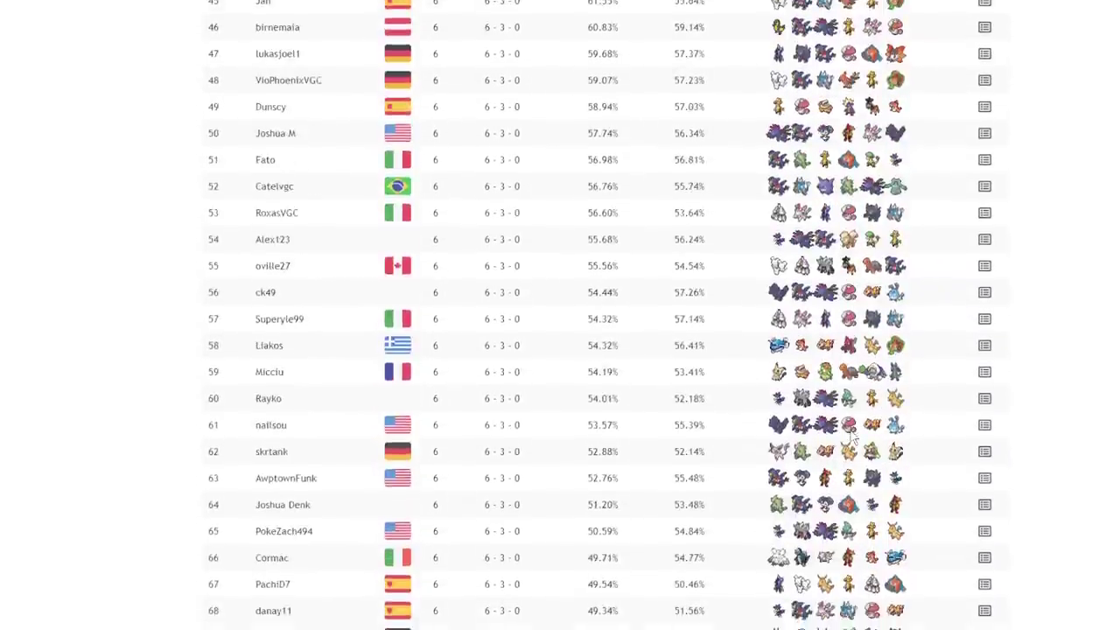
scroll(848, 435, down, 2)
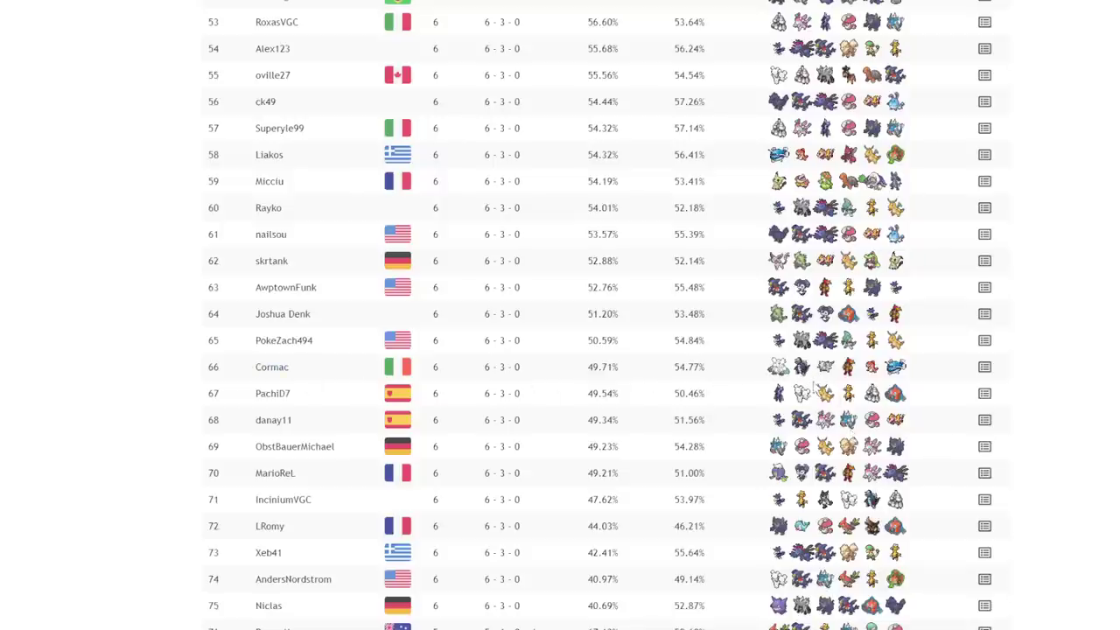
scroll(793, 369, down, 1)
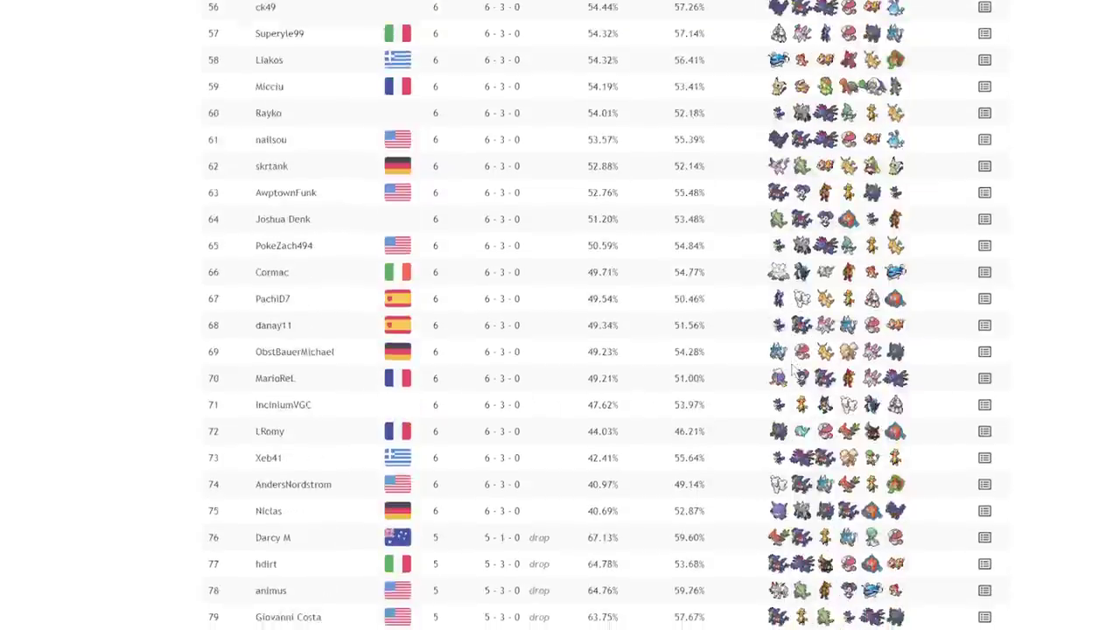
scroll(823, 470, down, 5)
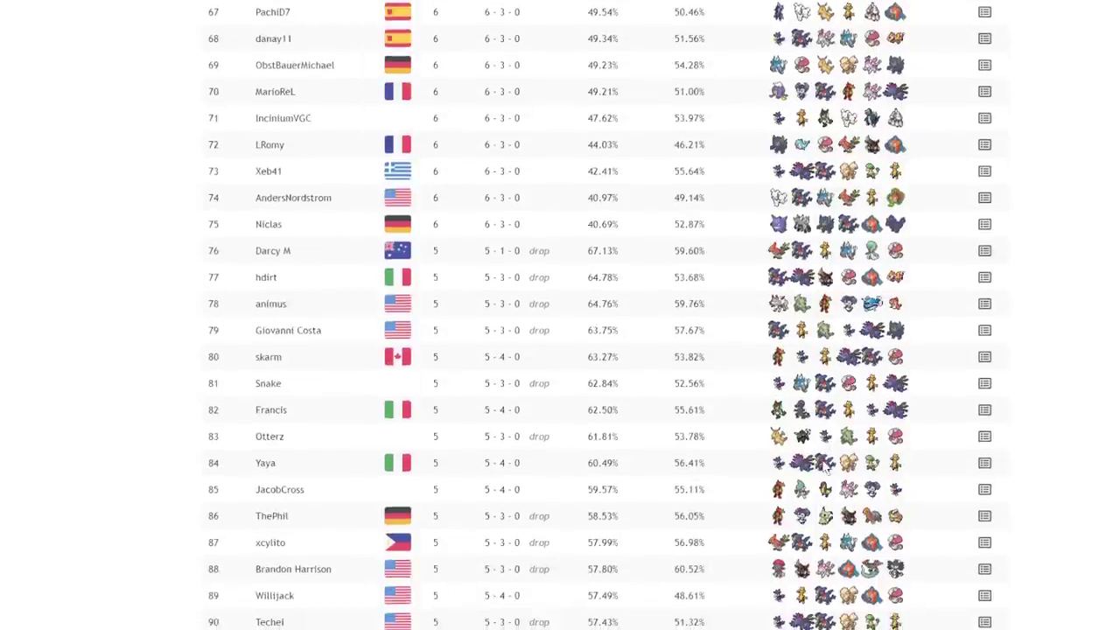
scroll(824, 469, down, 2)
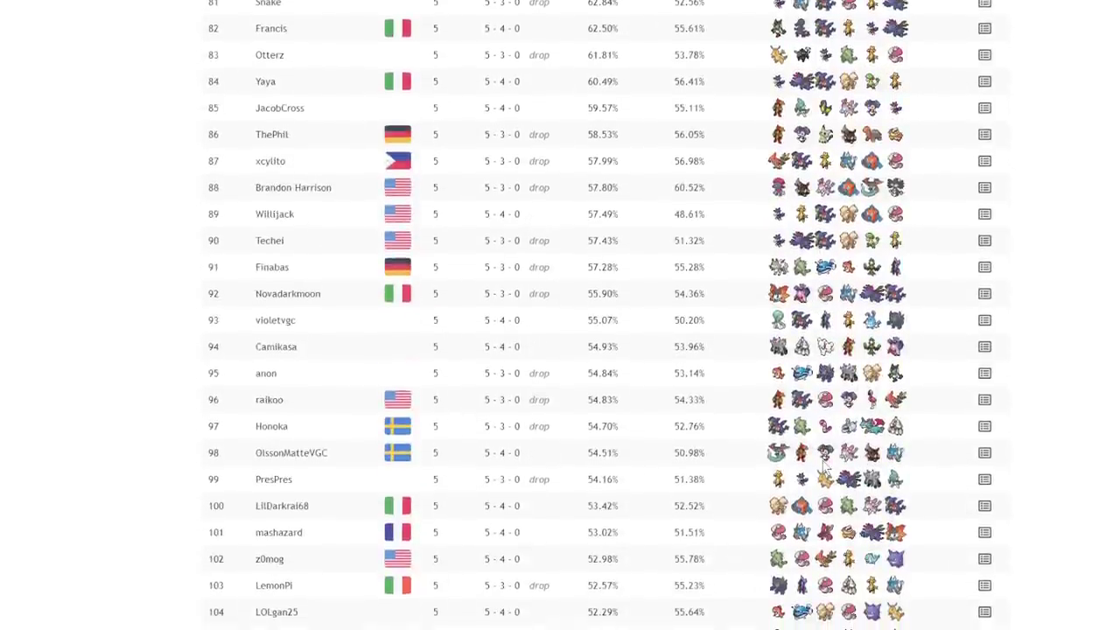
scroll(824, 470, down, 4)
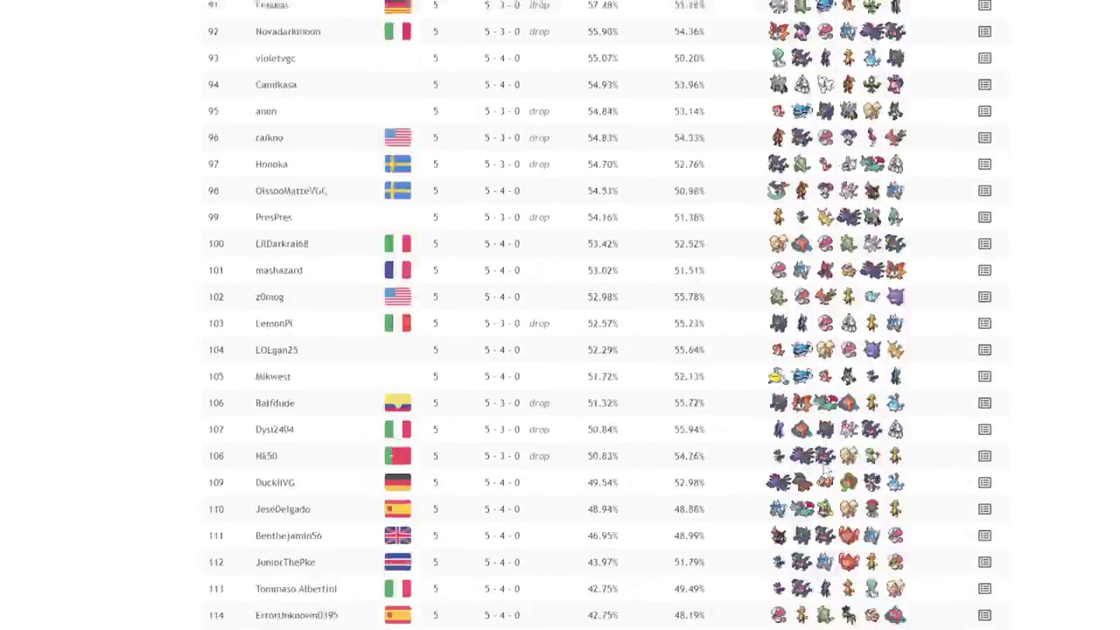
scroll(824, 470, down, 7)
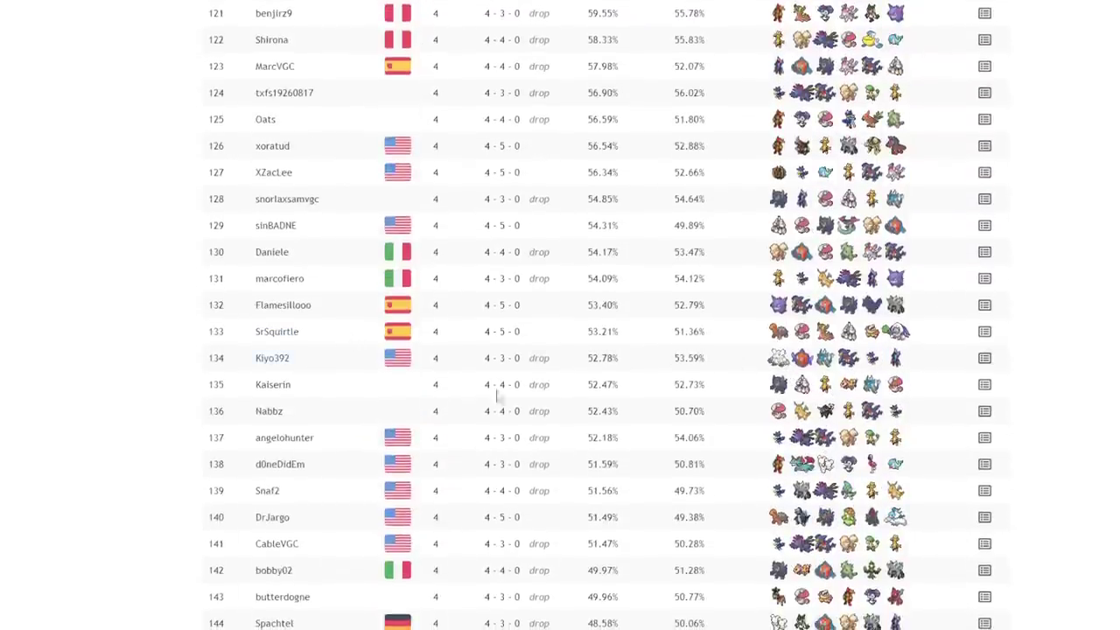
scroll(824, 470, down, 9)
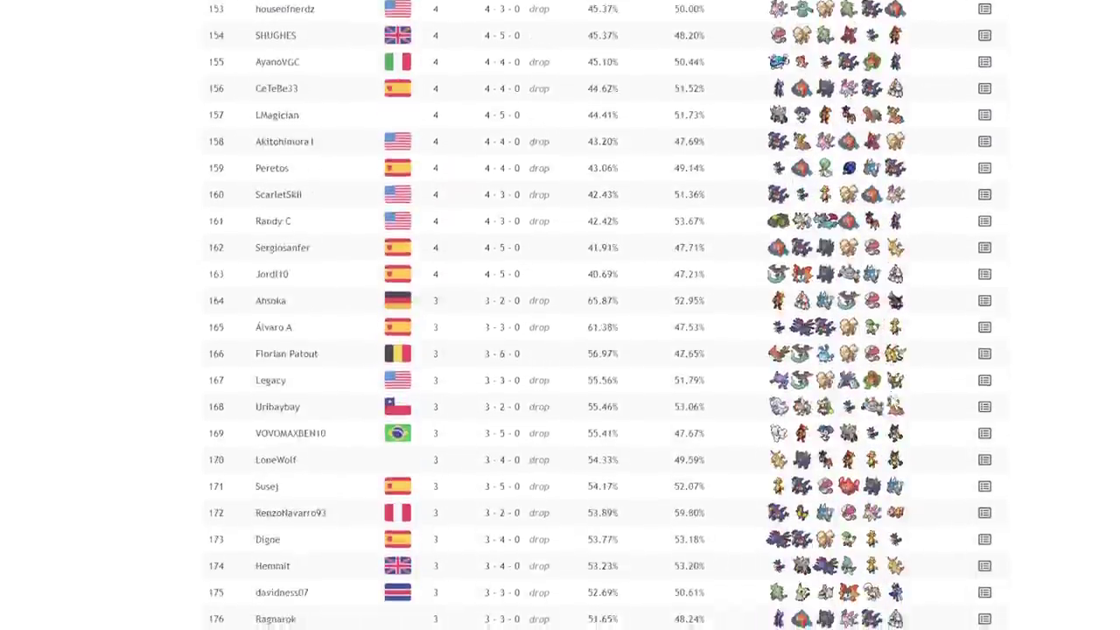
scroll(824, 470, down, 8)
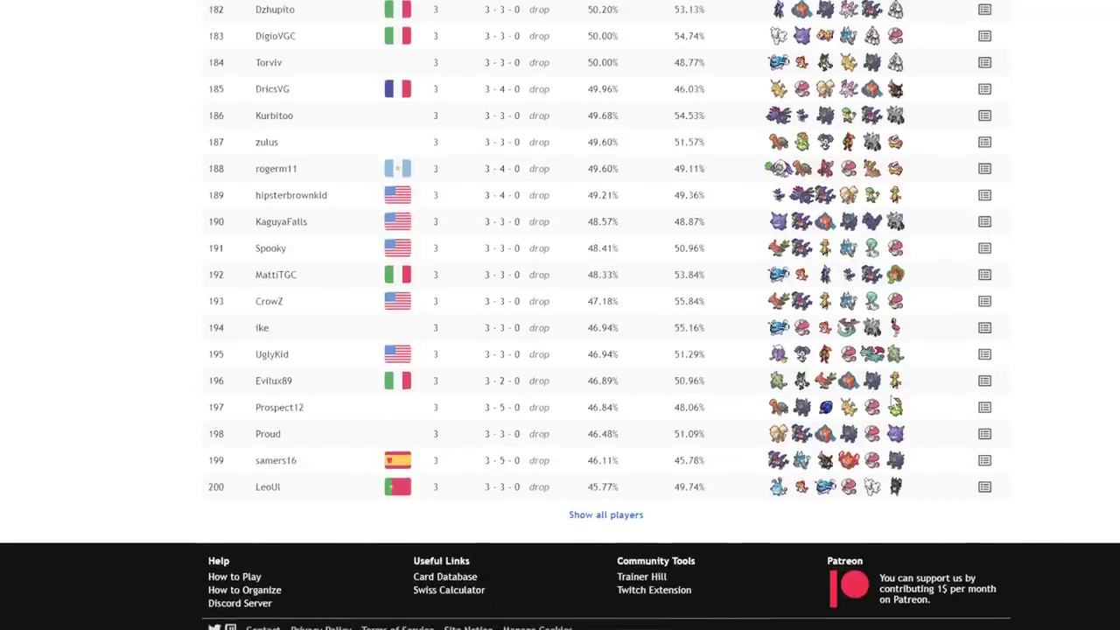
scroll(533, 322, up, 6)
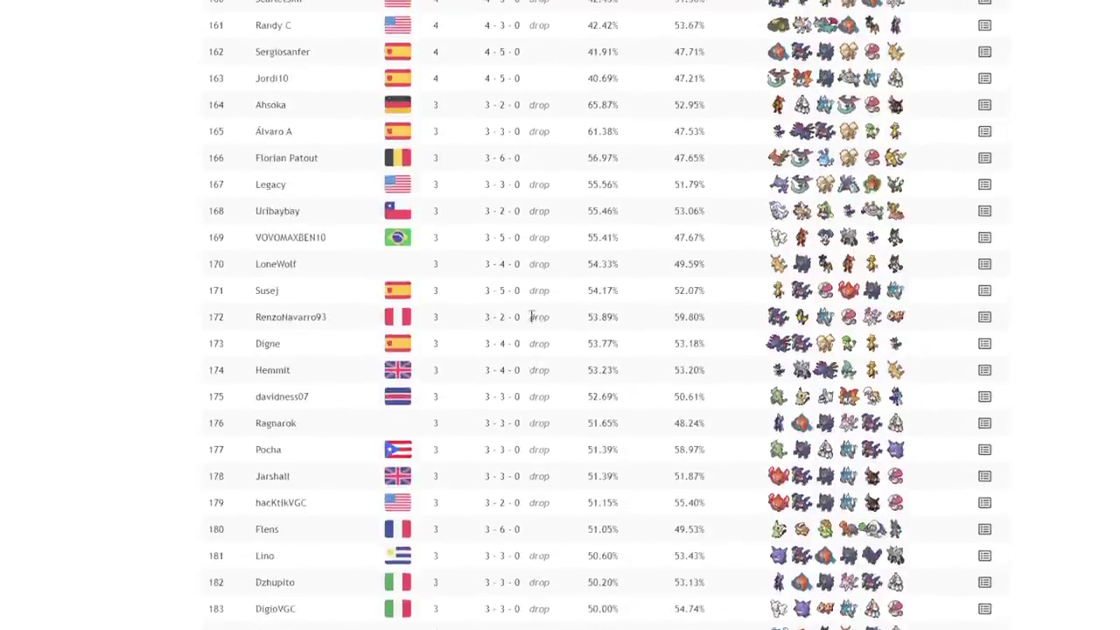
scroll(533, 322, up, 17)
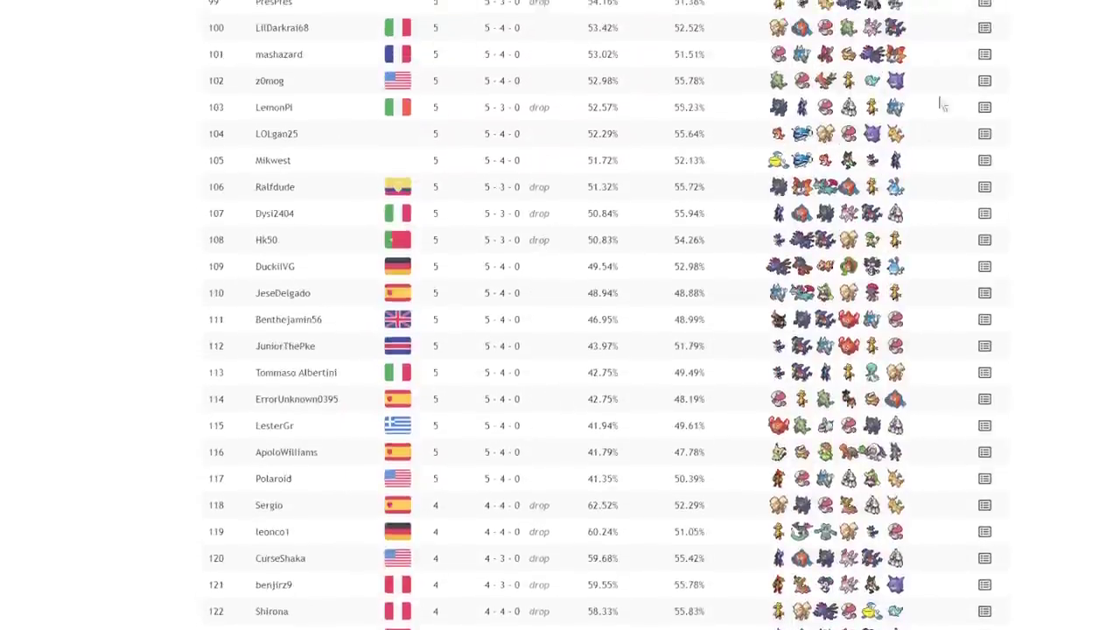
scroll(674, 201, up, 19)
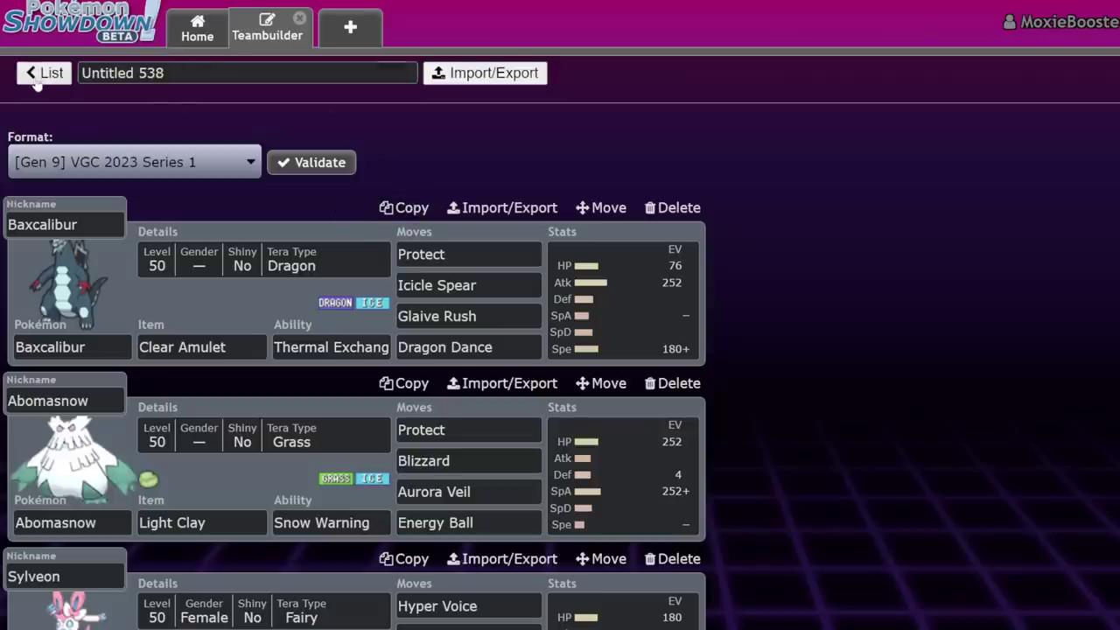
- Reopen team Untitled 538 in the Pokémon Showdown Teambuilder and review the EV spreads of Baxcalibur, Annihilape, Armarouge and Sylveon
click(35, 77)
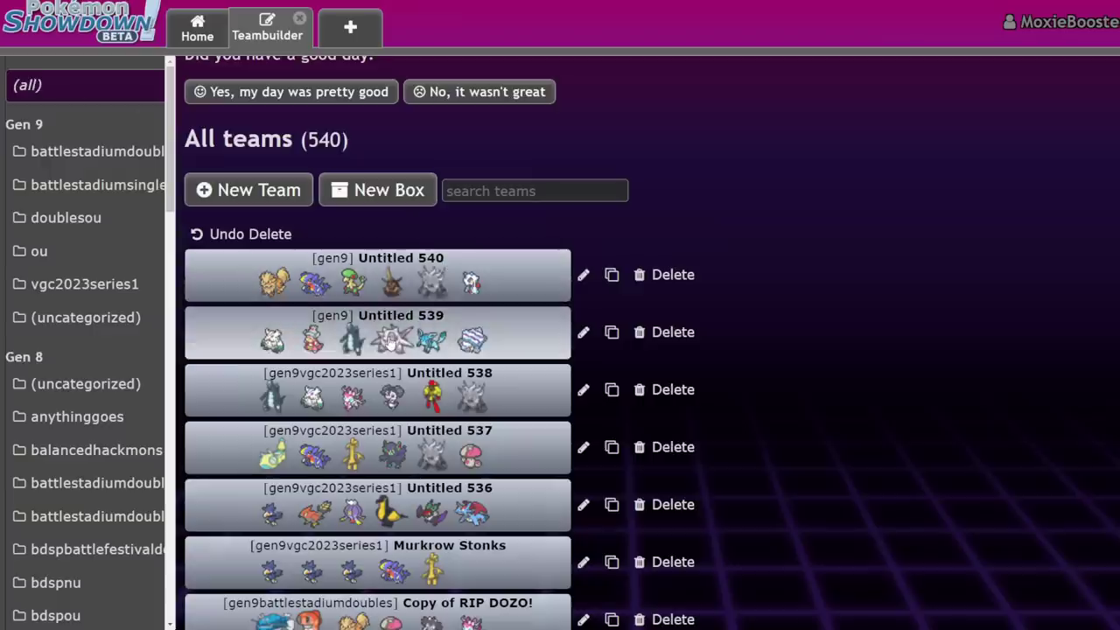
drag(391, 341, 350, 393)
click(350, 393)
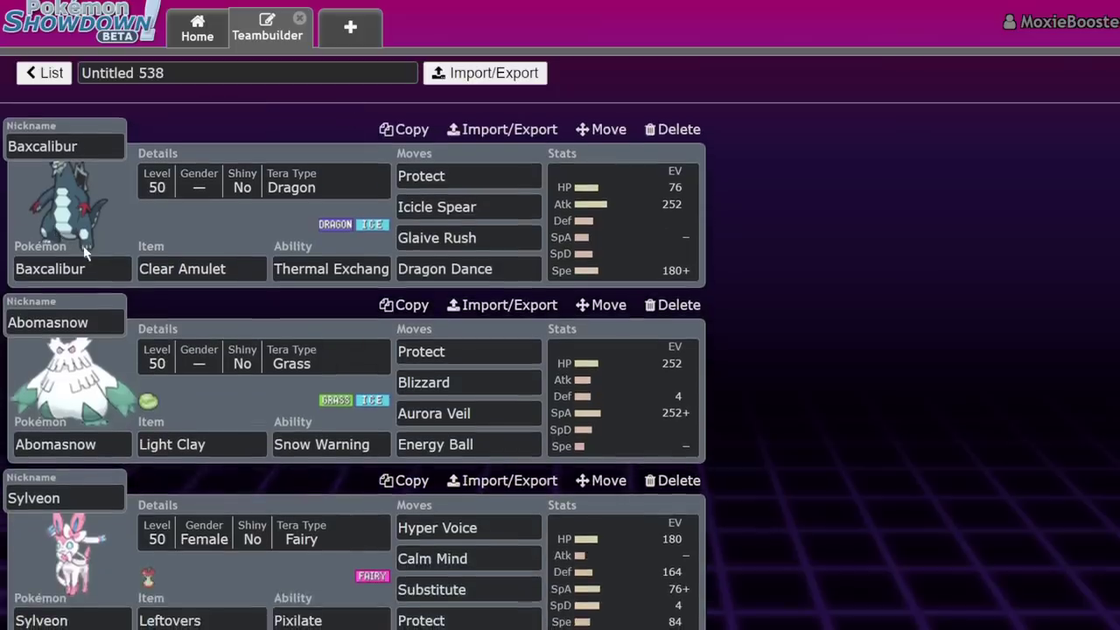
click(600, 238)
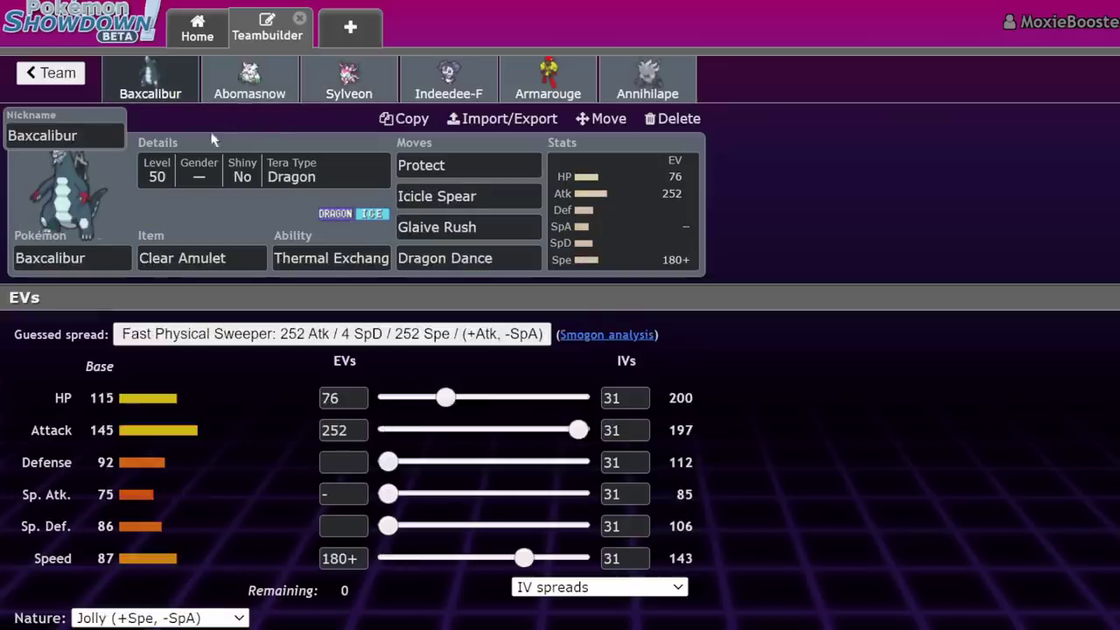
click(647, 80)
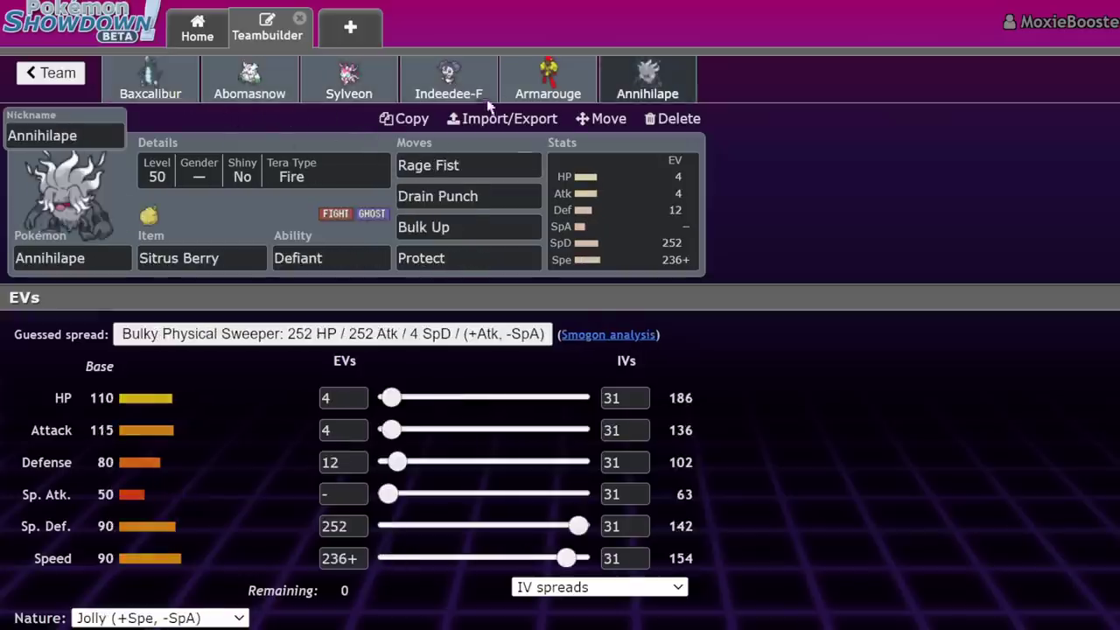
click(548, 80)
click(349, 81)
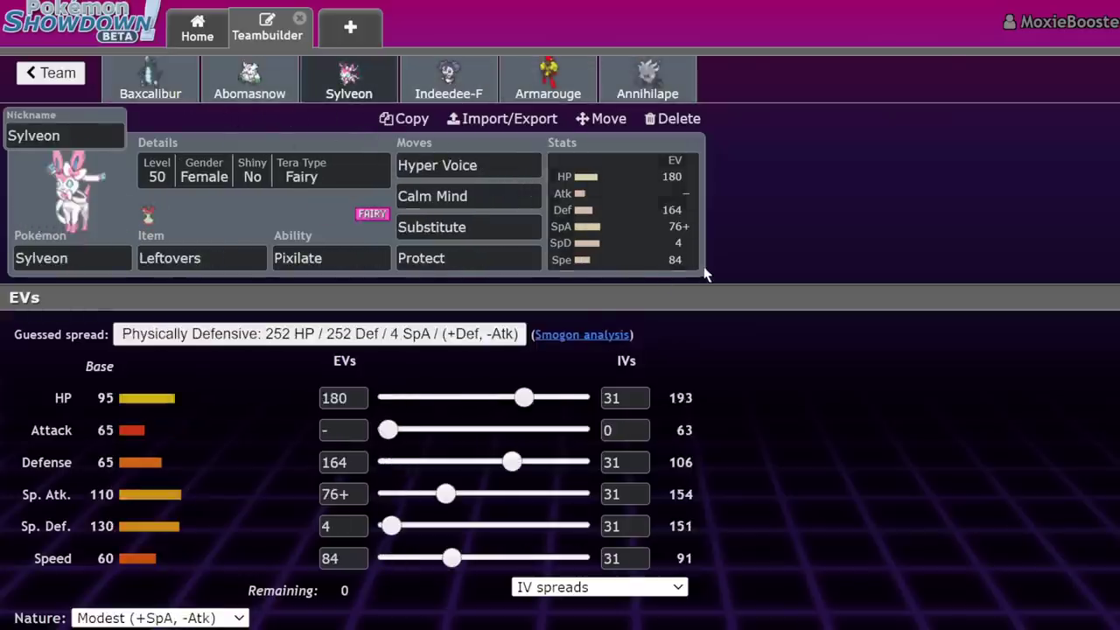